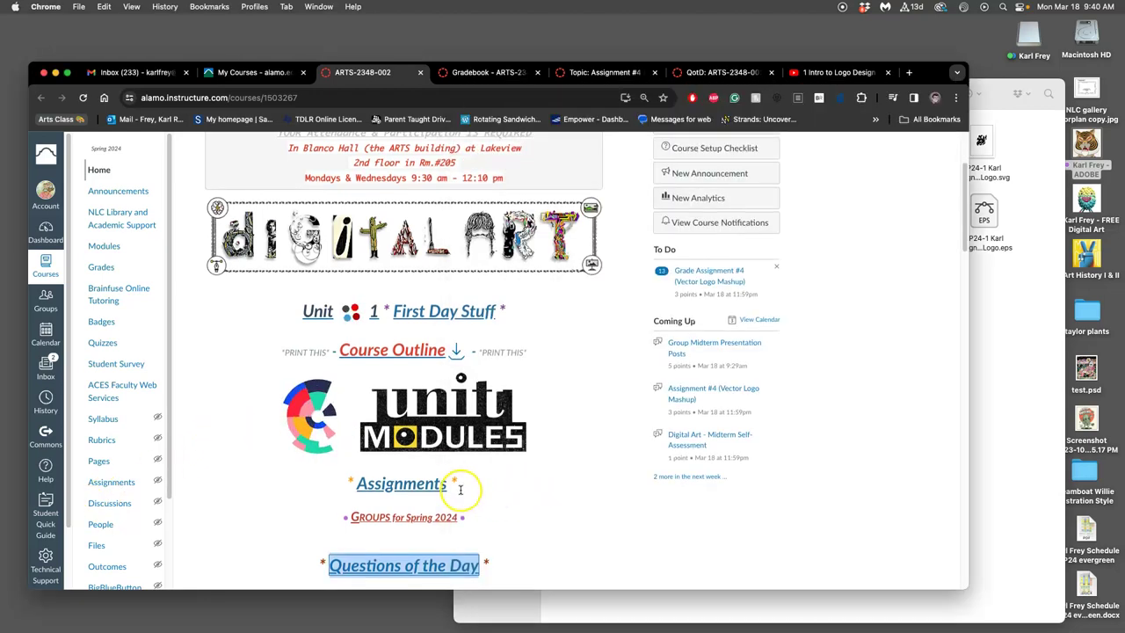
Step: Go from Assignment Sheets to the 'POST FINAL LOGOs HERE!' discussion and browse the example logo posts
scroll(460, 490, "down", 1)
left_click(405, 442)
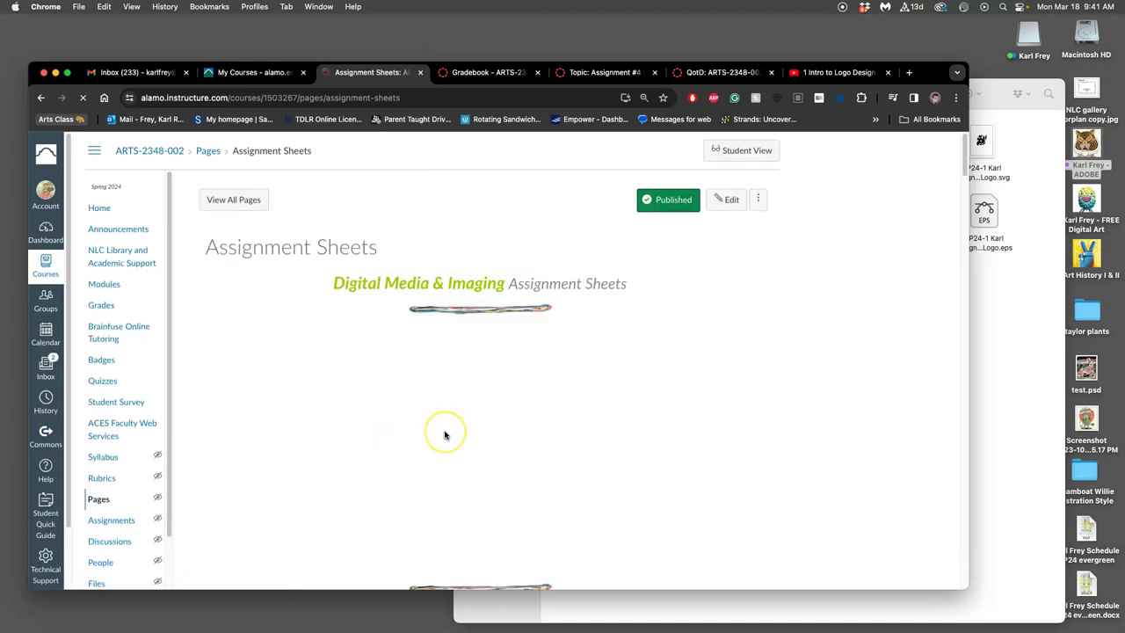
scroll(445, 435, "down", 15)
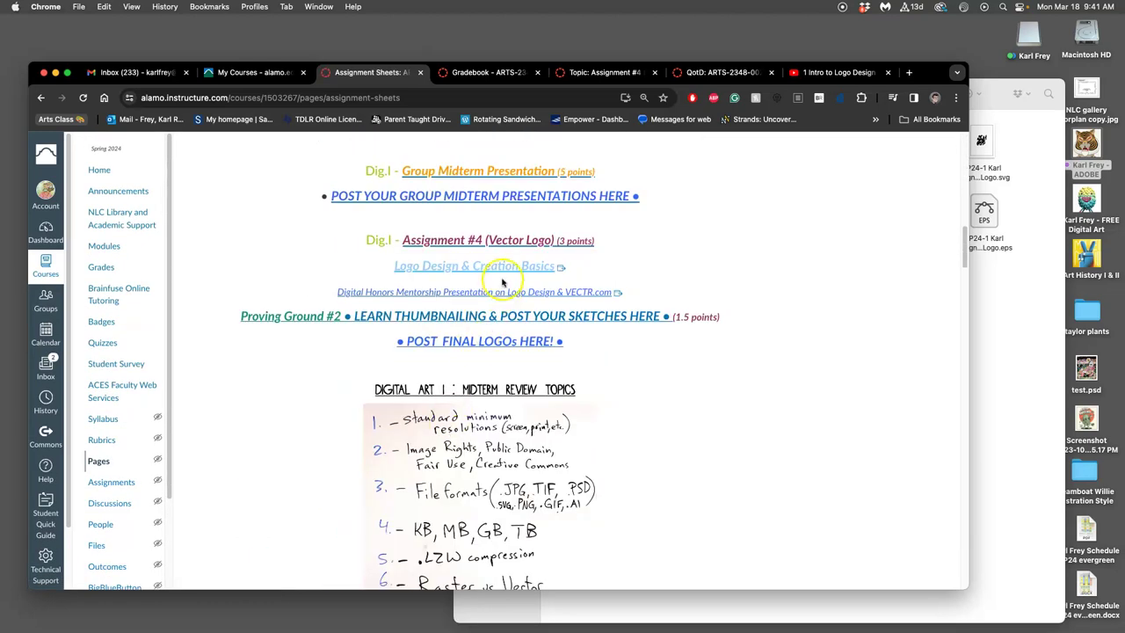
left_click(479, 341)
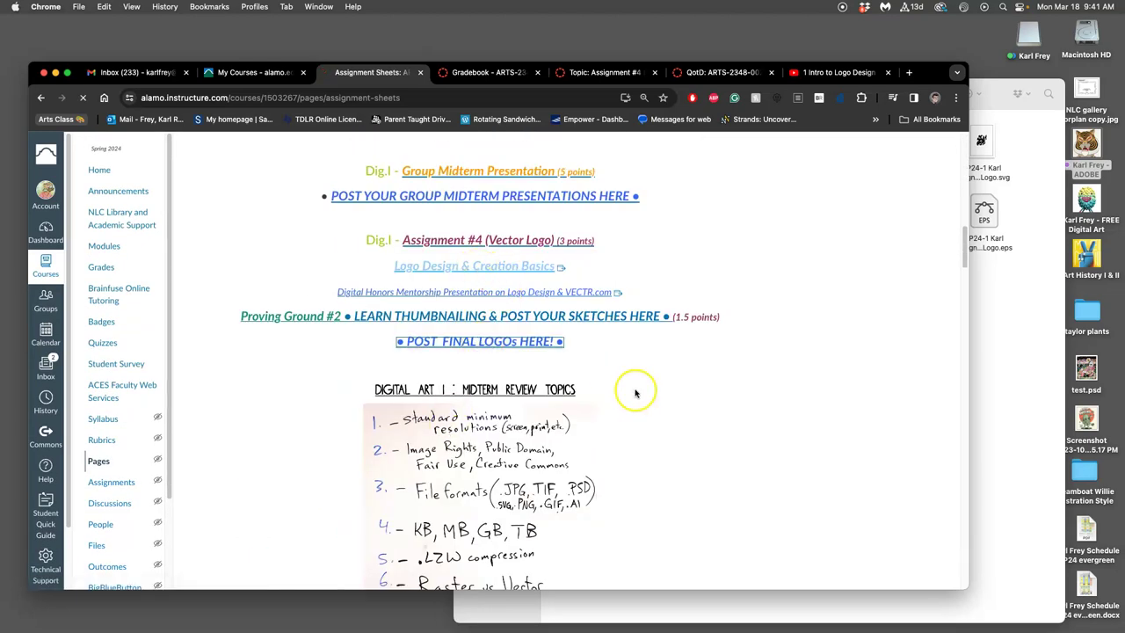
scroll(548, 396, "down", 15)
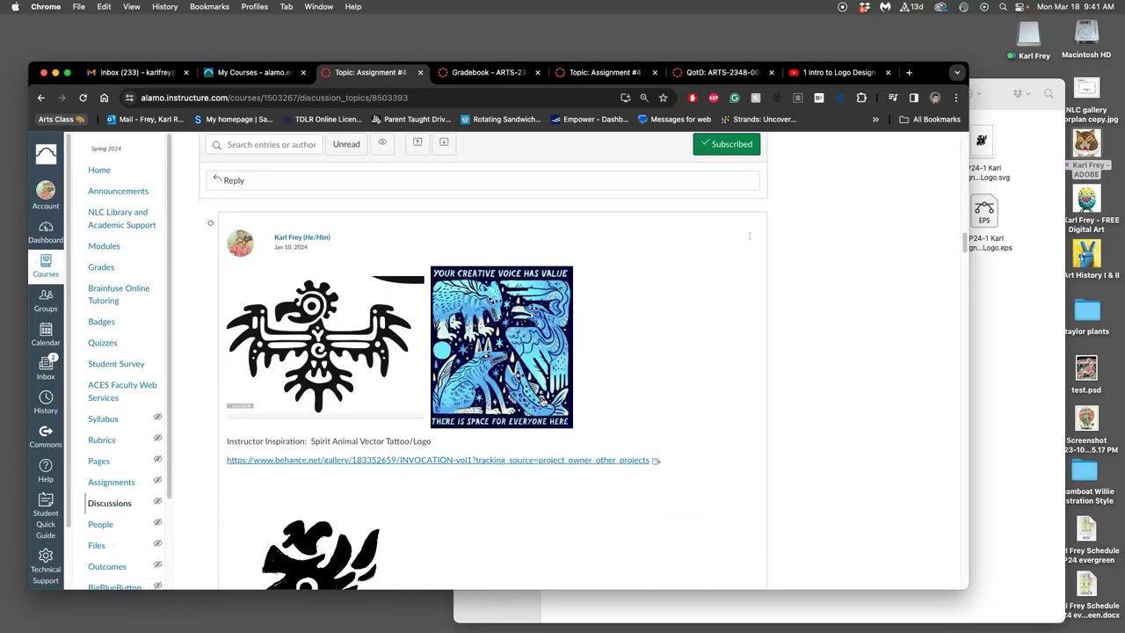
scroll(543, 400, "down", 10)
scroll(543, 401, "up", 6)
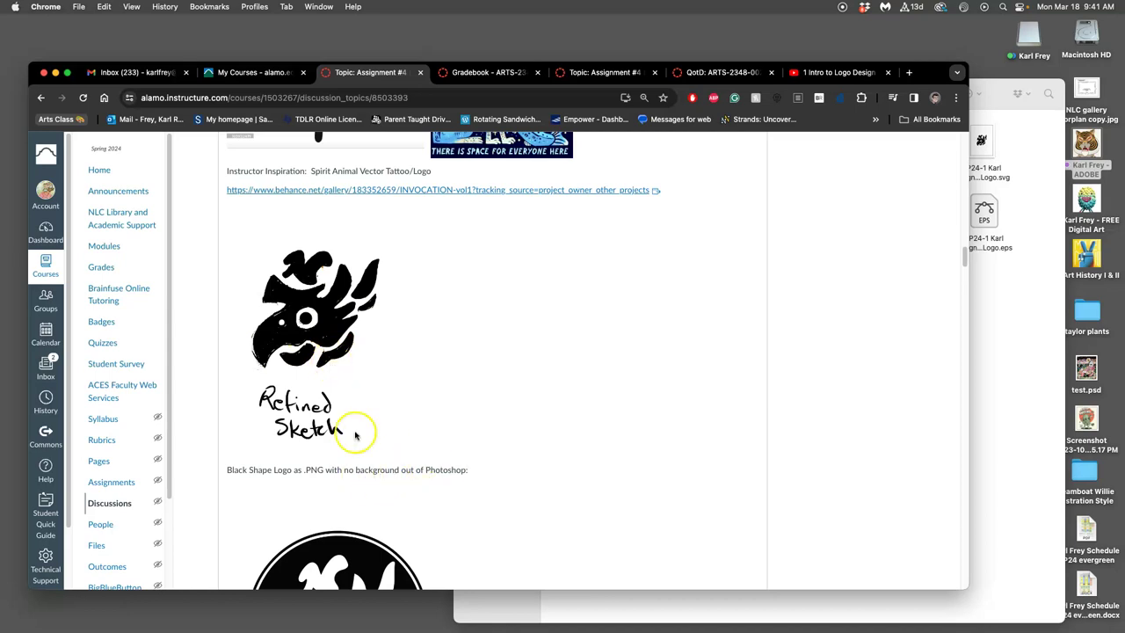
Step: Open SP24-1 Karl Assign 3 Refined Sketch.ai from the Assignment #4 folder in Illustrator
left_click(1005, 299)
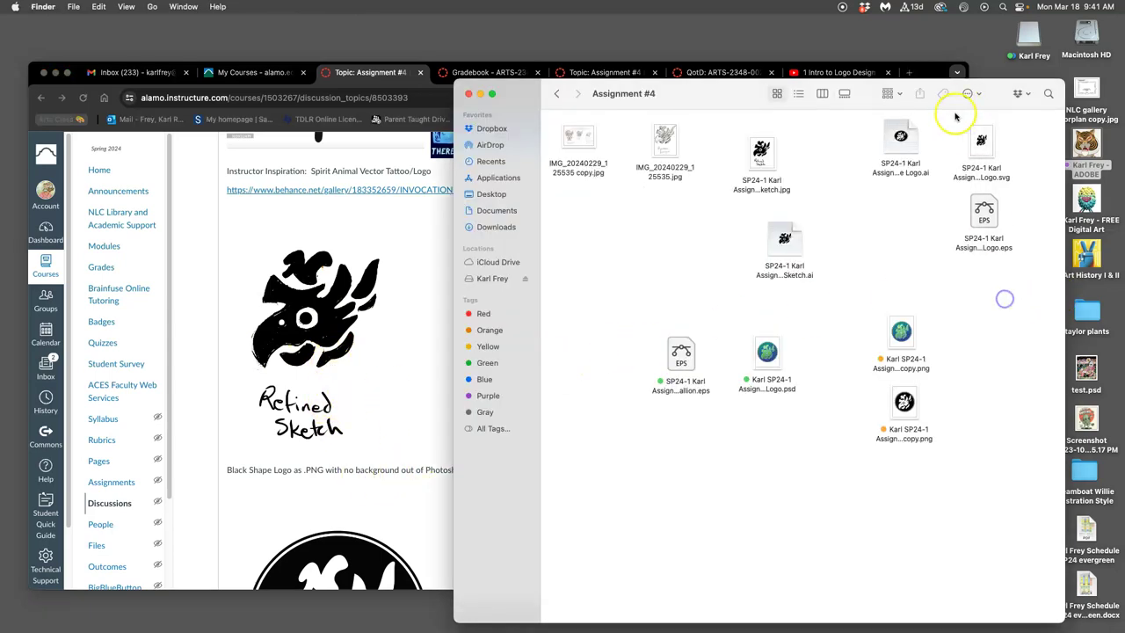
left_click(789, 238)
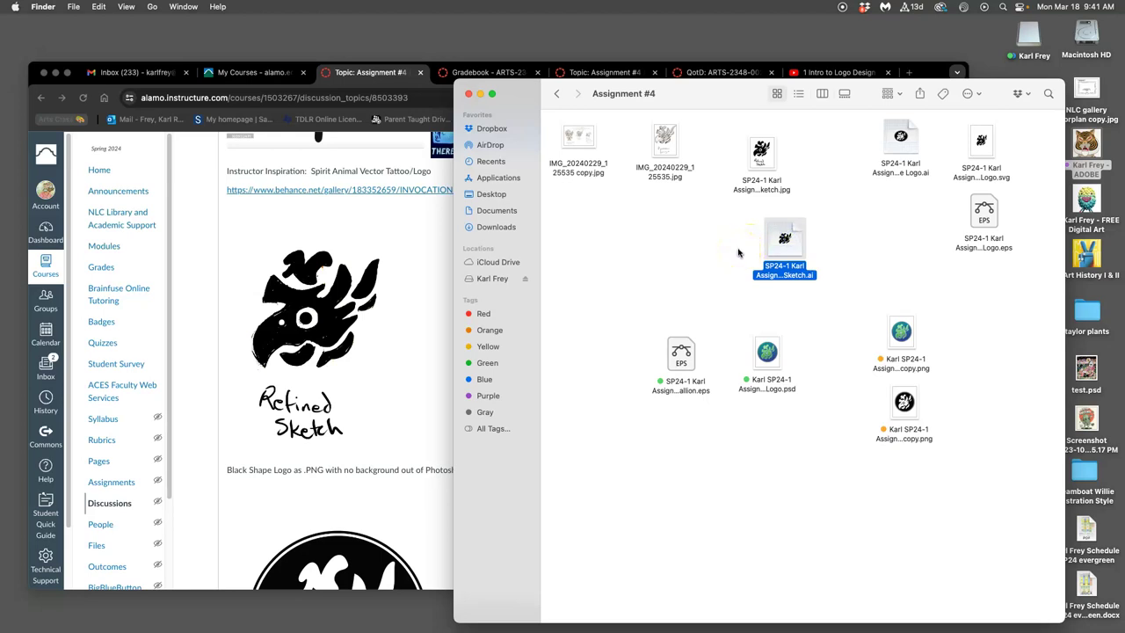
double_click(800, 281)
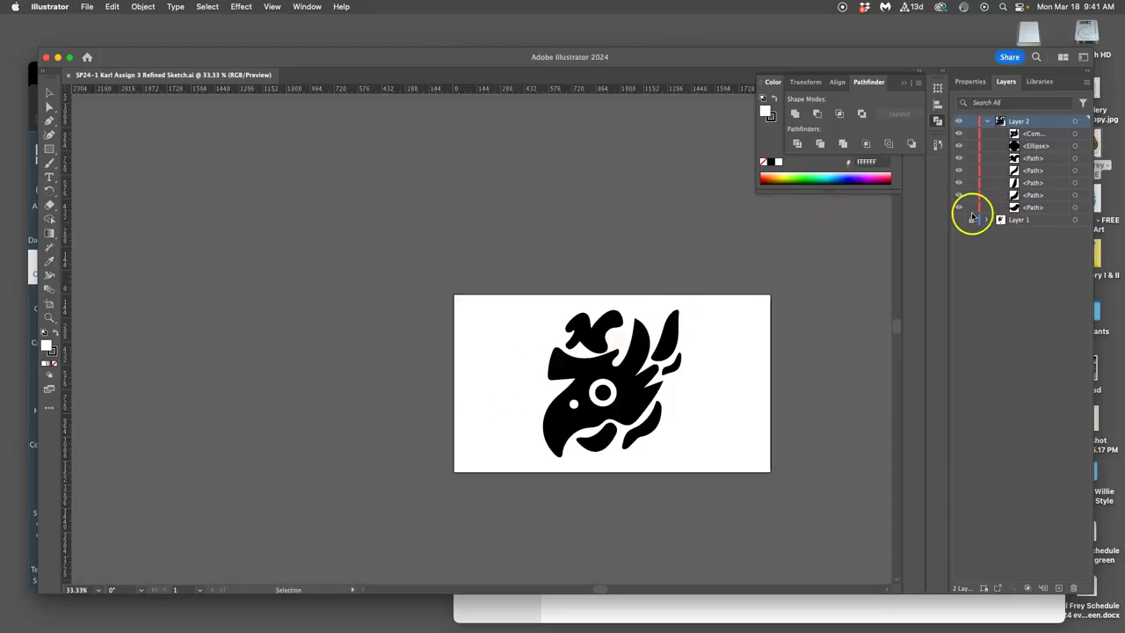
key("super+equal")
key("super+equal")
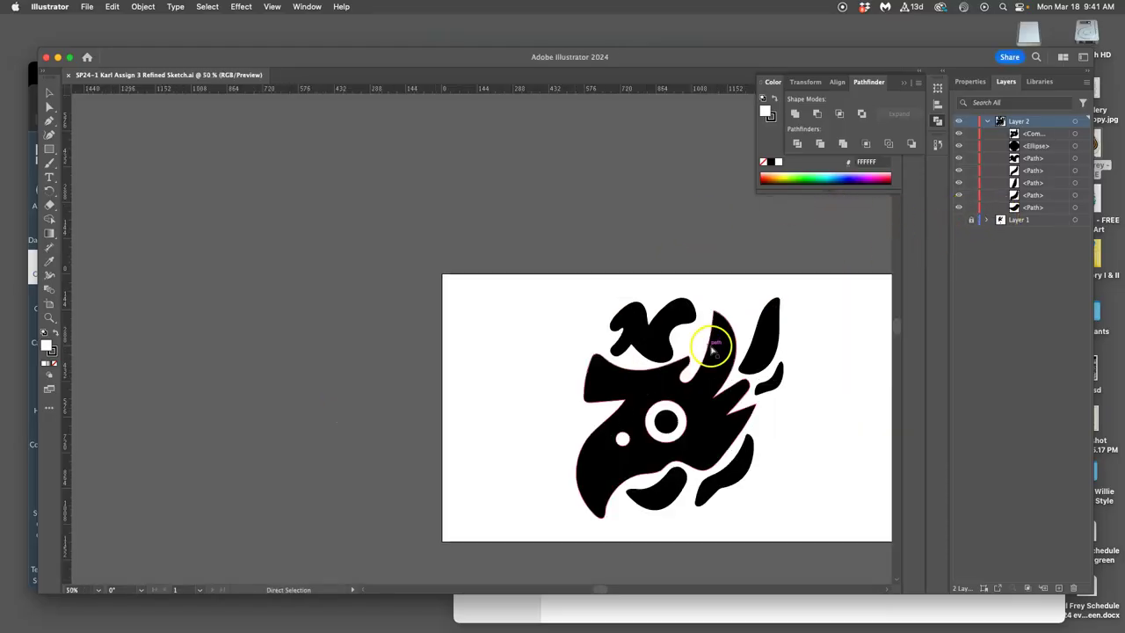
scroll(716, 352, "down", 3)
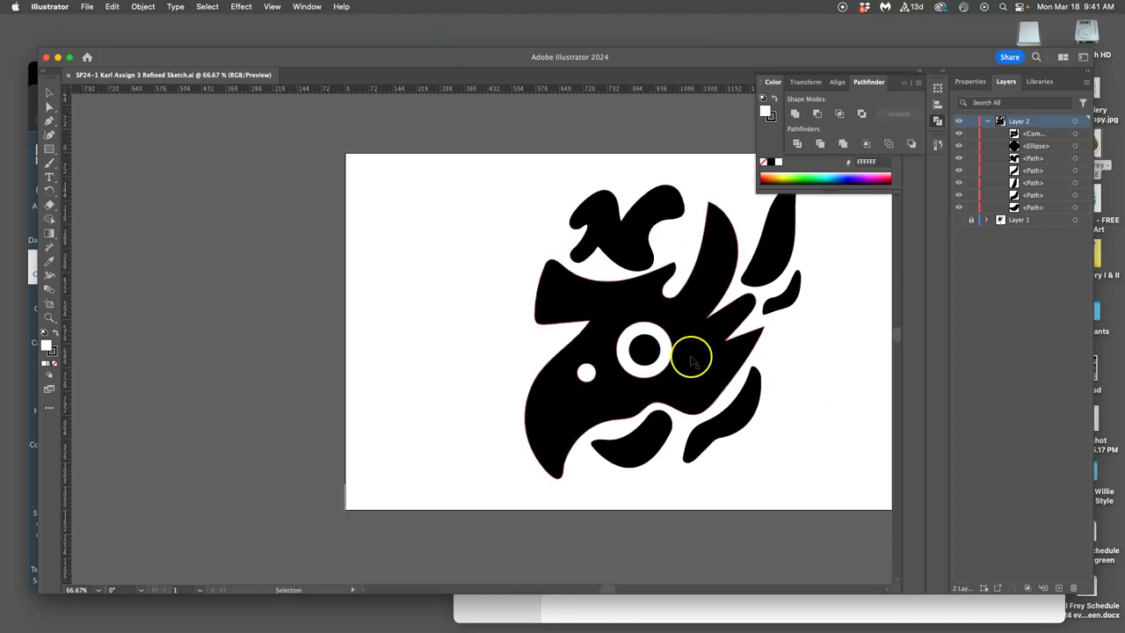
left_click(695, 362)
left_click(49, 106)
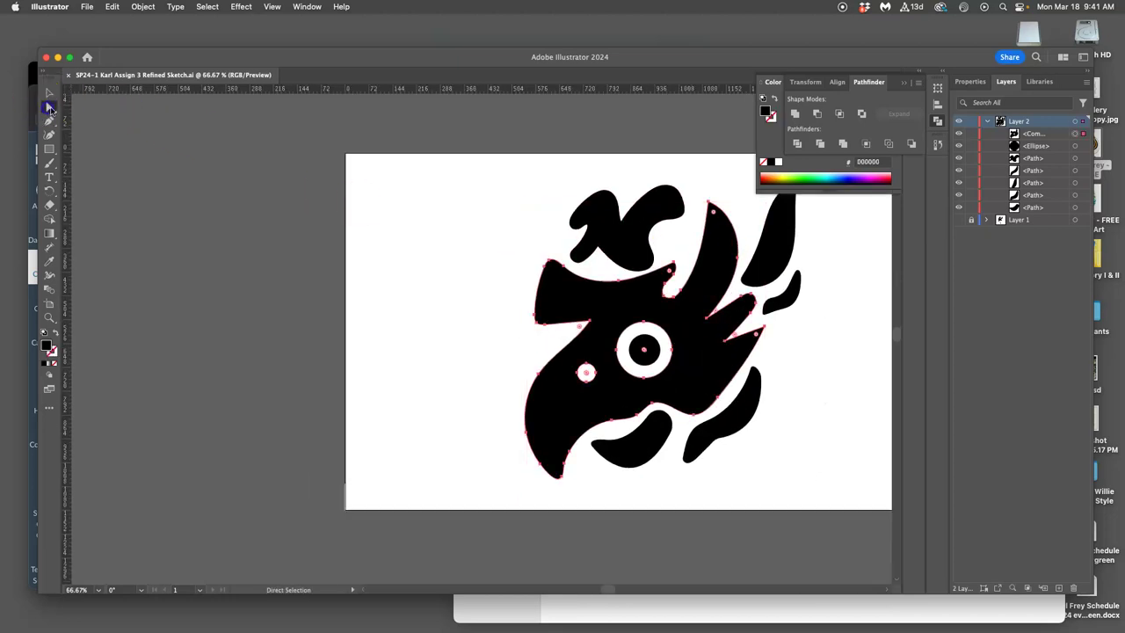
left_click(774, 247)
left_click(765, 389)
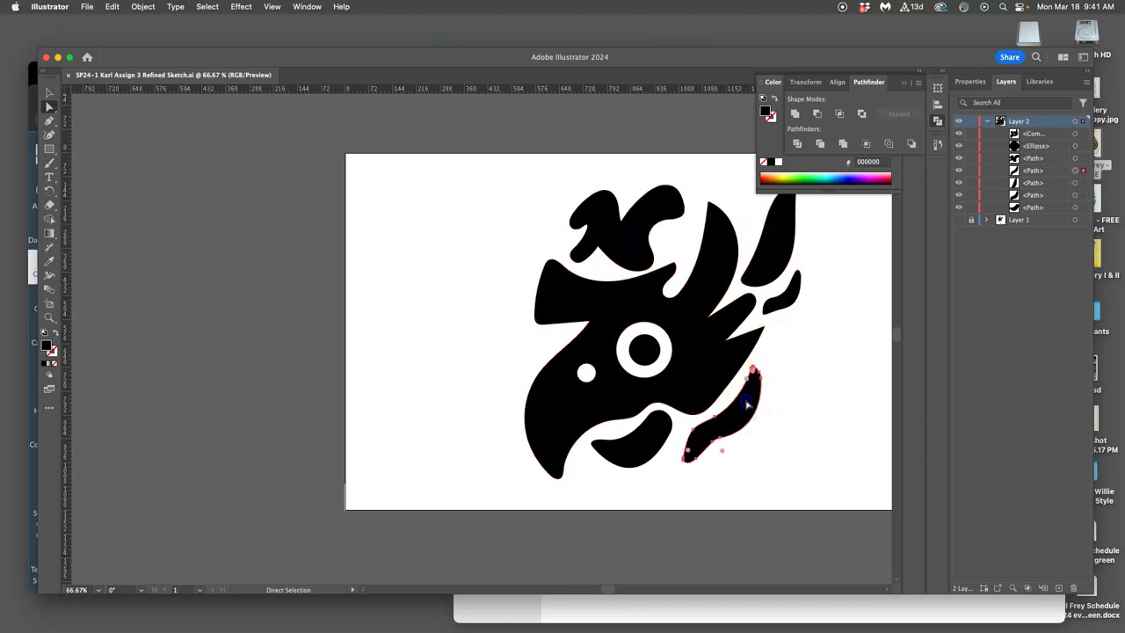
left_click(666, 439)
left_click(595, 377)
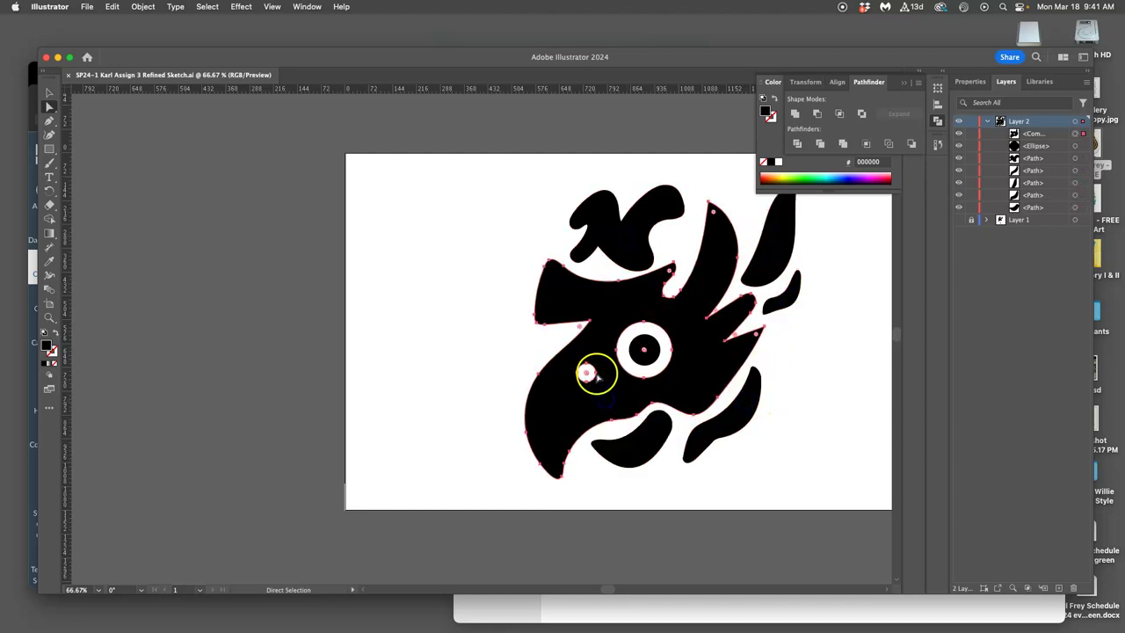
left_click(644, 353)
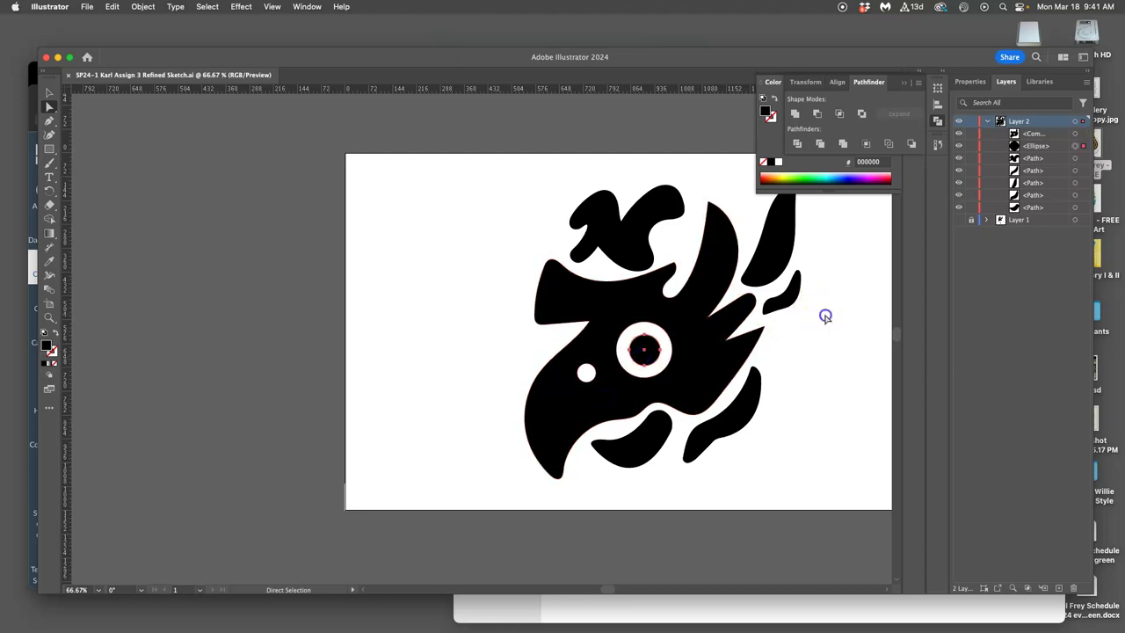
scroll(831, 312, "right", 5)
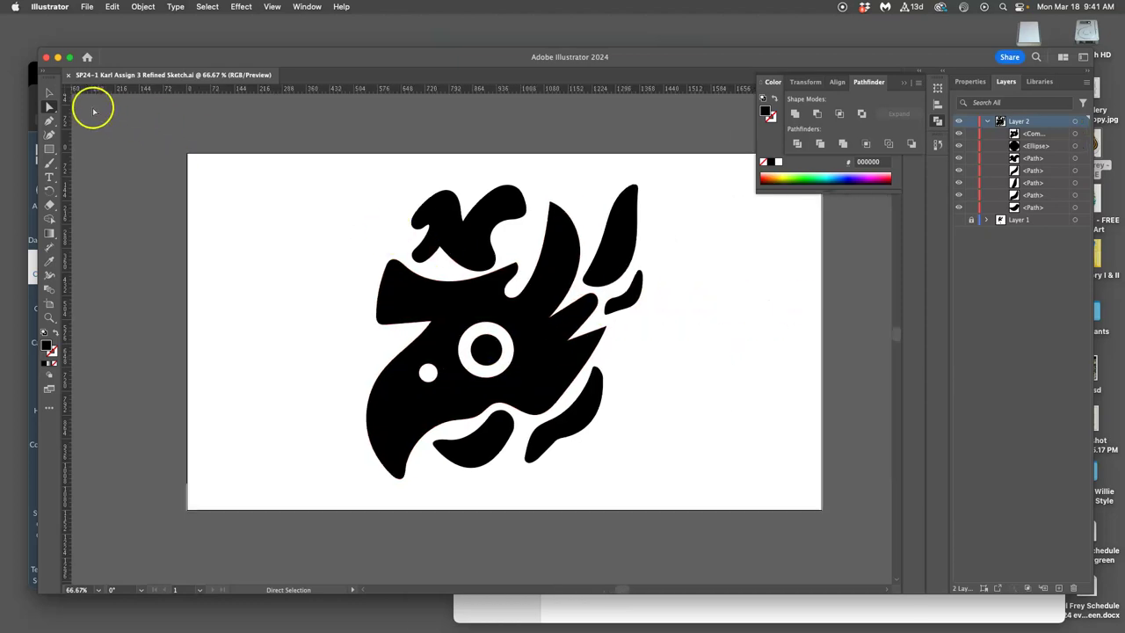
left_click(49, 94)
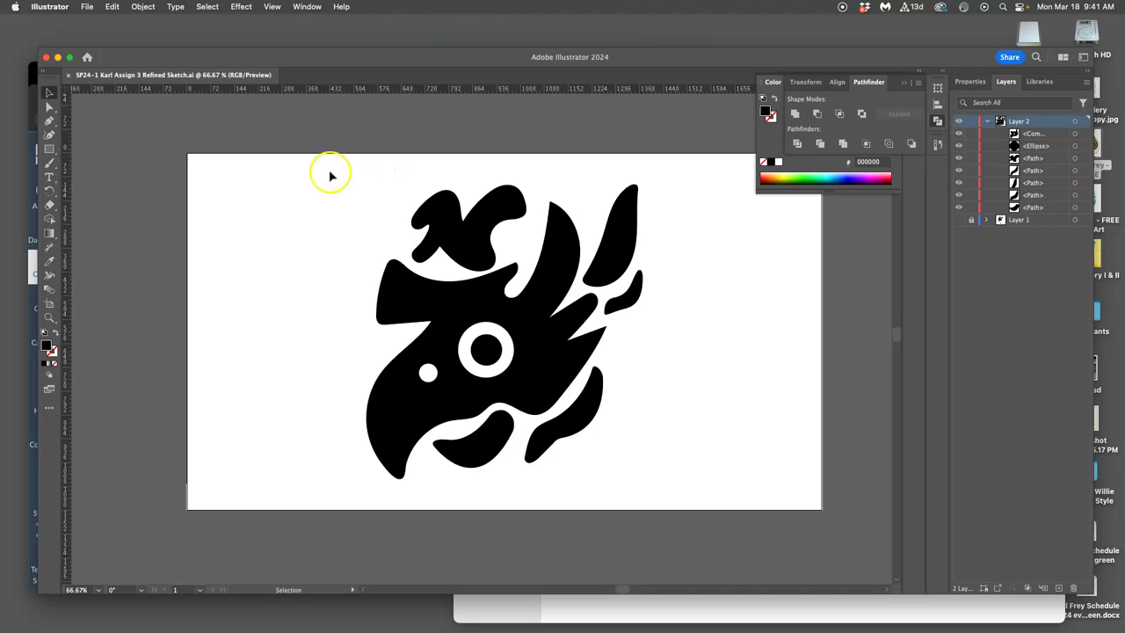
Step: Select all the bird-head logo paths and reposition the logo on the white artboard
left_click_drag(328, 173, 719, 480)
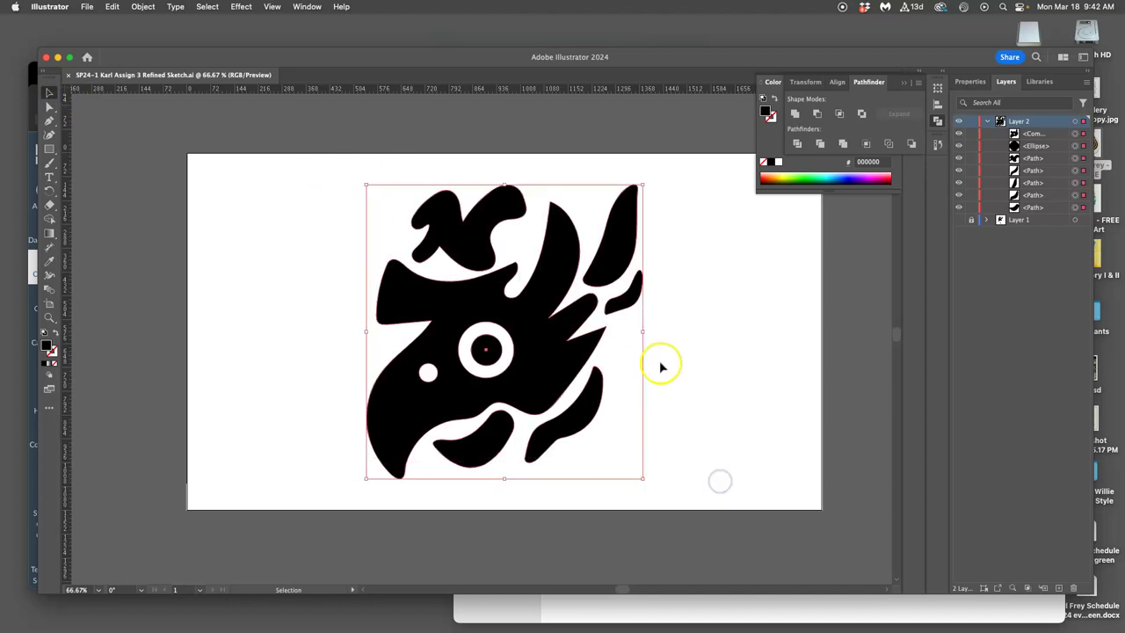
key("super+minus")
key("super+minus")
left_click_drag(503, 348, 762, 344)
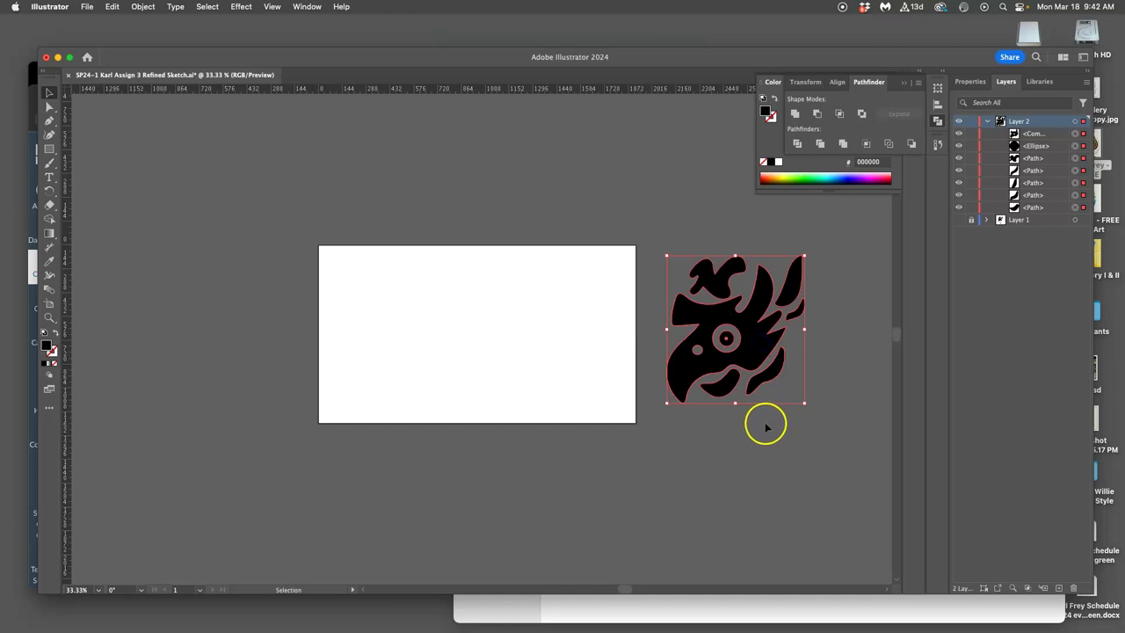
left_click(765, 427)
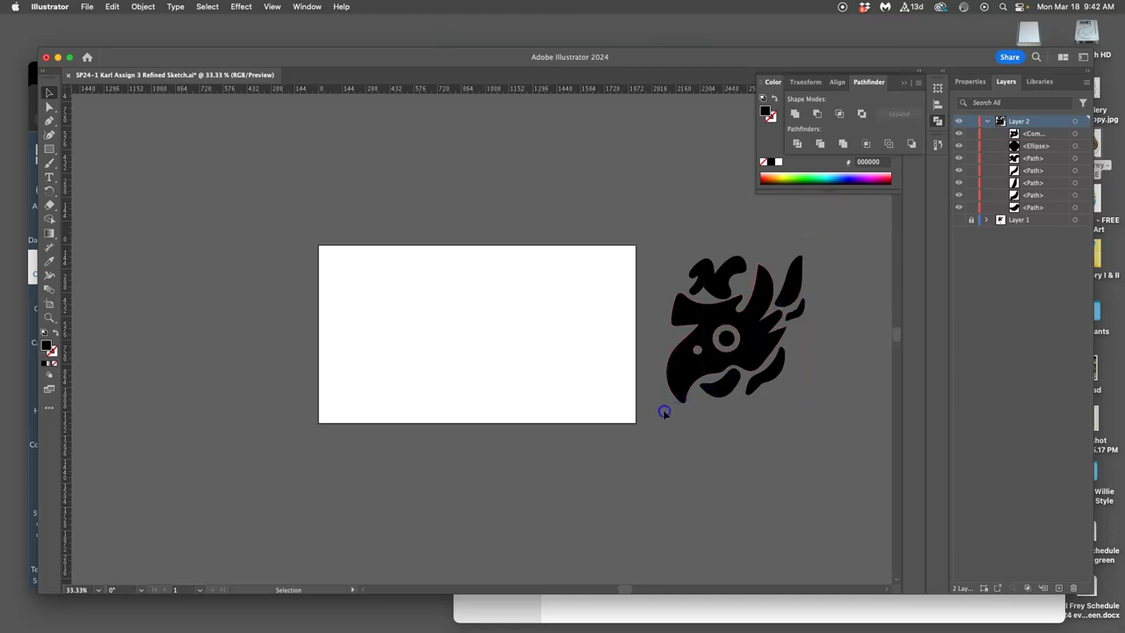
left_click(686, 377)
left_click_drag(746, 357, 489, 360)
left_click(686, 357)
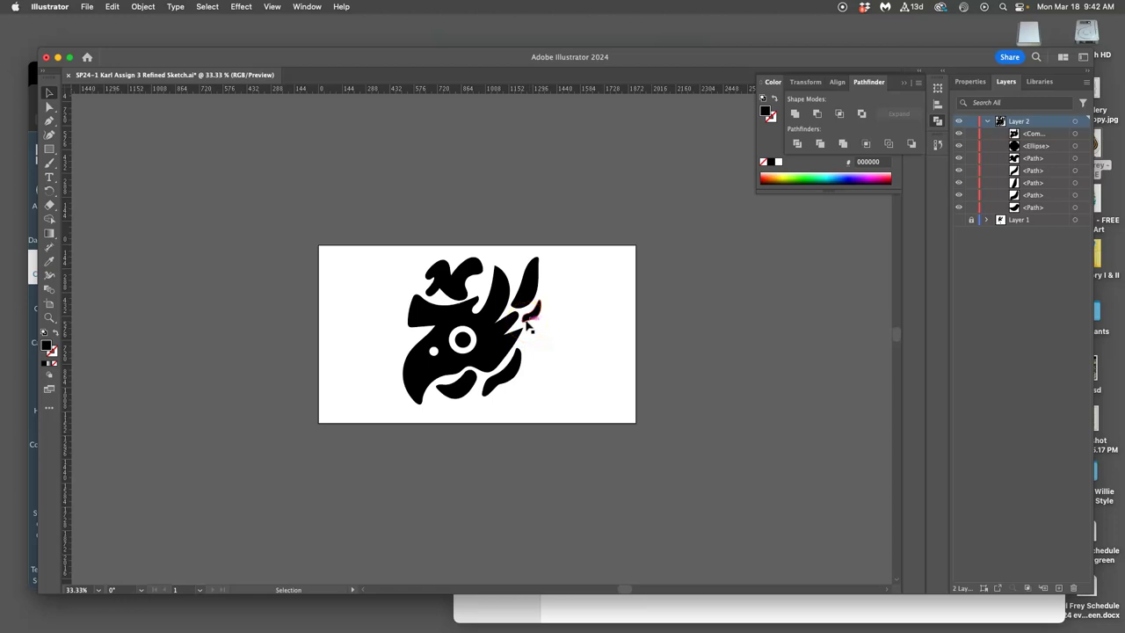
Step: Save SP24-1 Karl Assign 3 Refined Sketch.ai
left_click(522, 253)
left_click(86, 8)
left_click(105, 120)
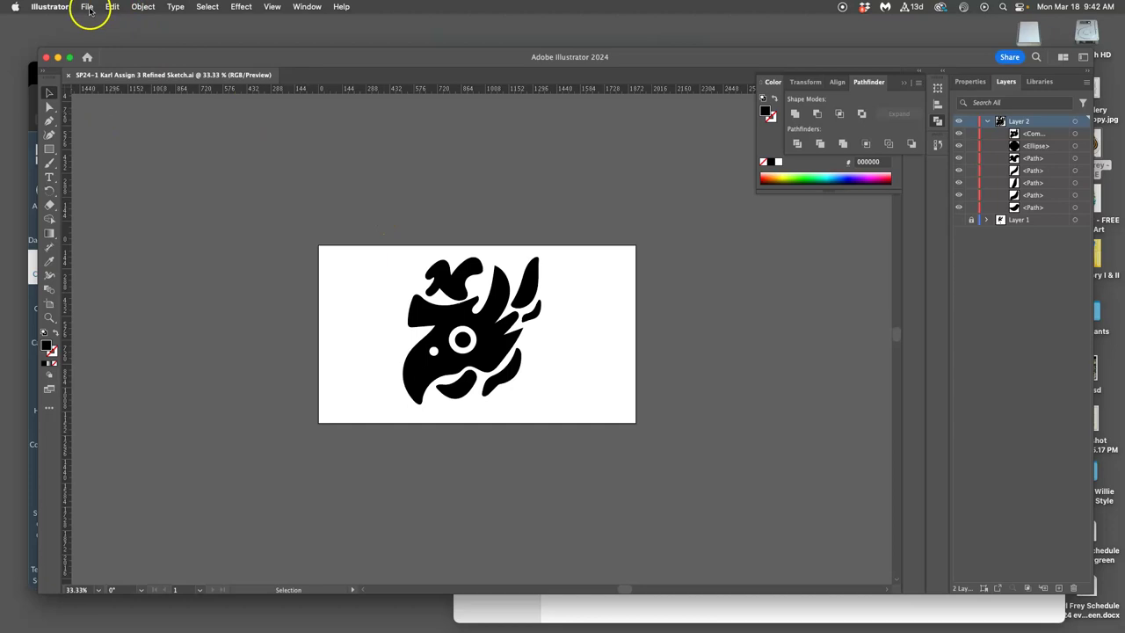
Step: Save the logo to this computer as SP24-1 Karl Assign 3 Refined Sketch.svg with default SVG options
left_click(90, 10)
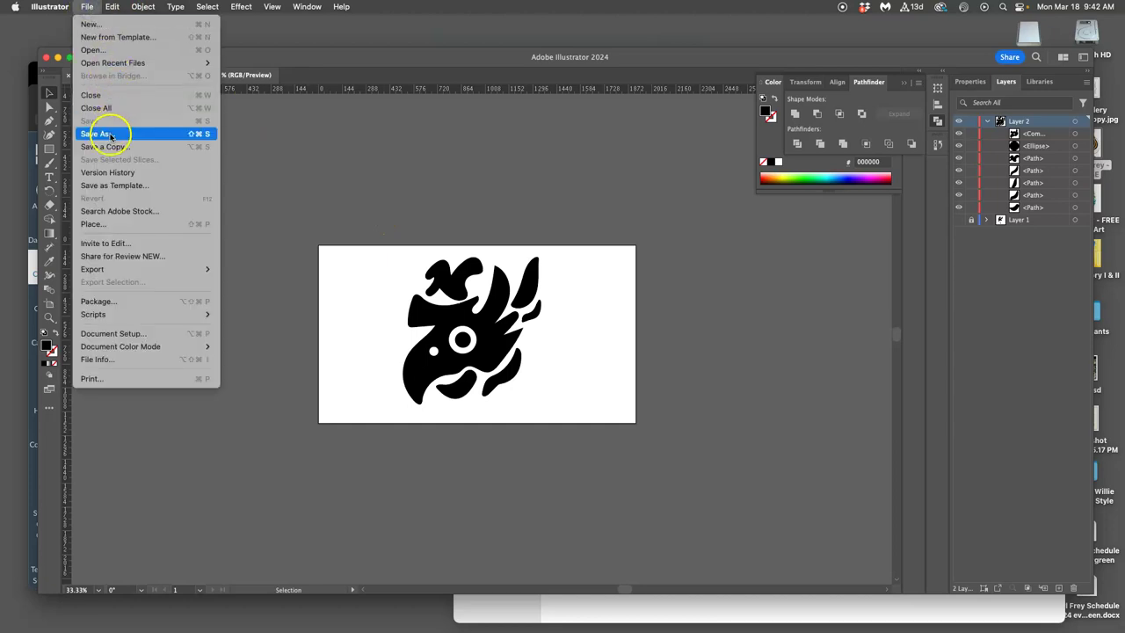
left_click(113, 135)
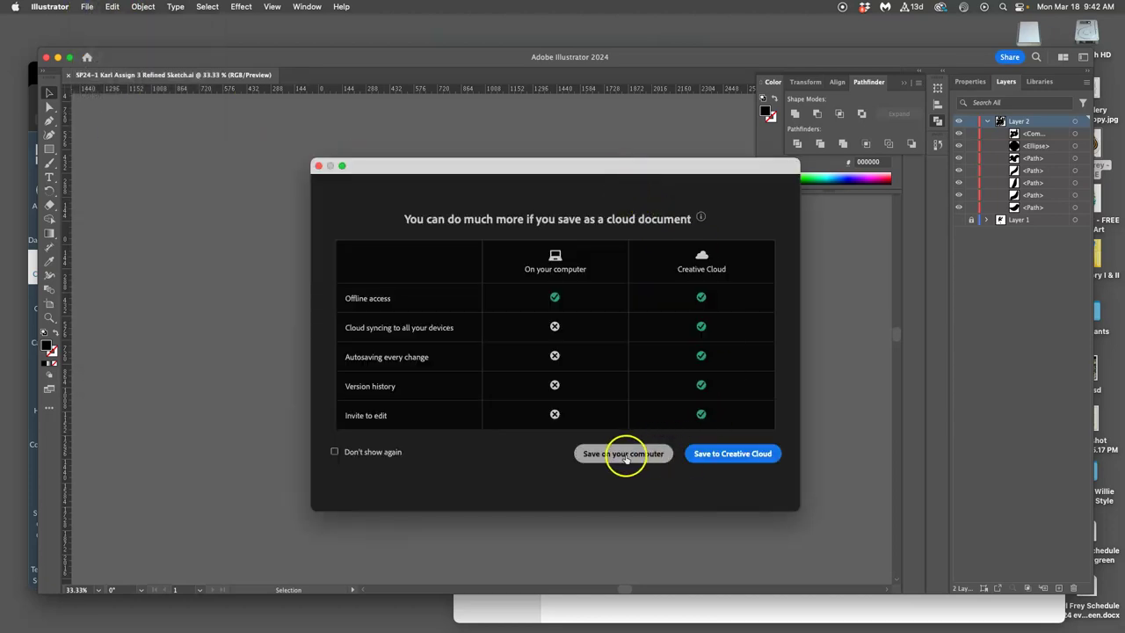
left_click(624, 453)
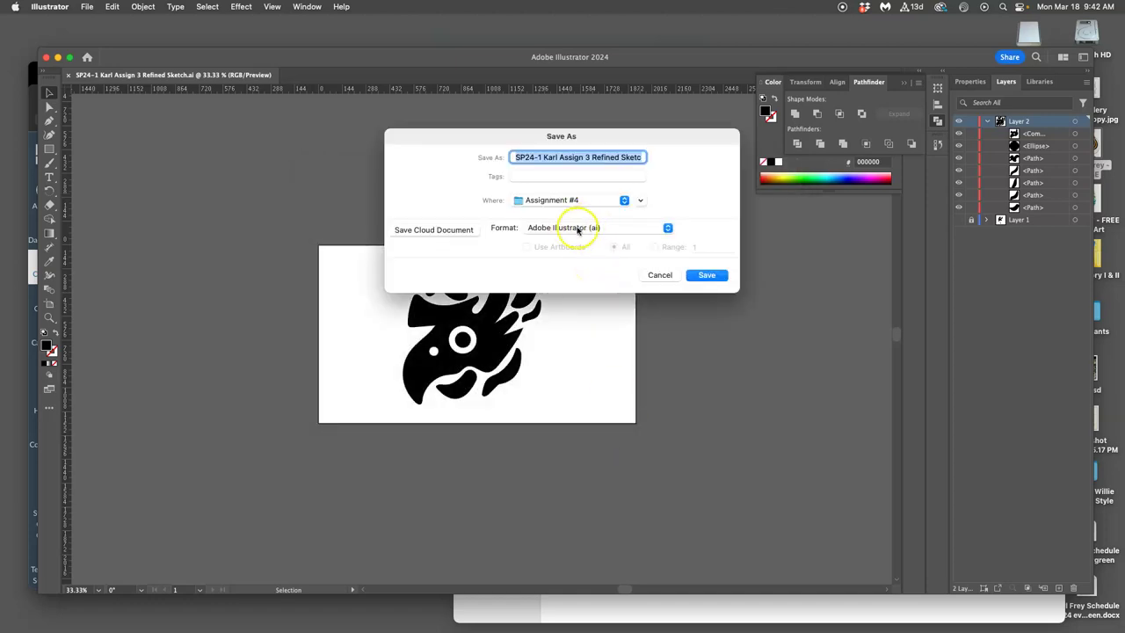
left_click(577, 230)
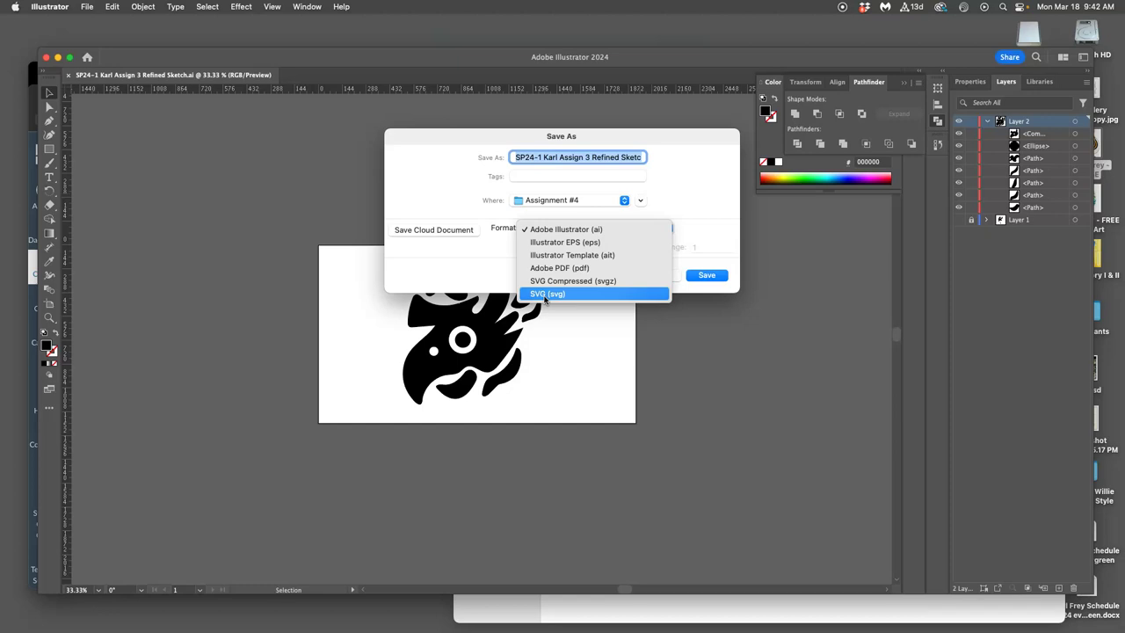
left_click(546, 294)
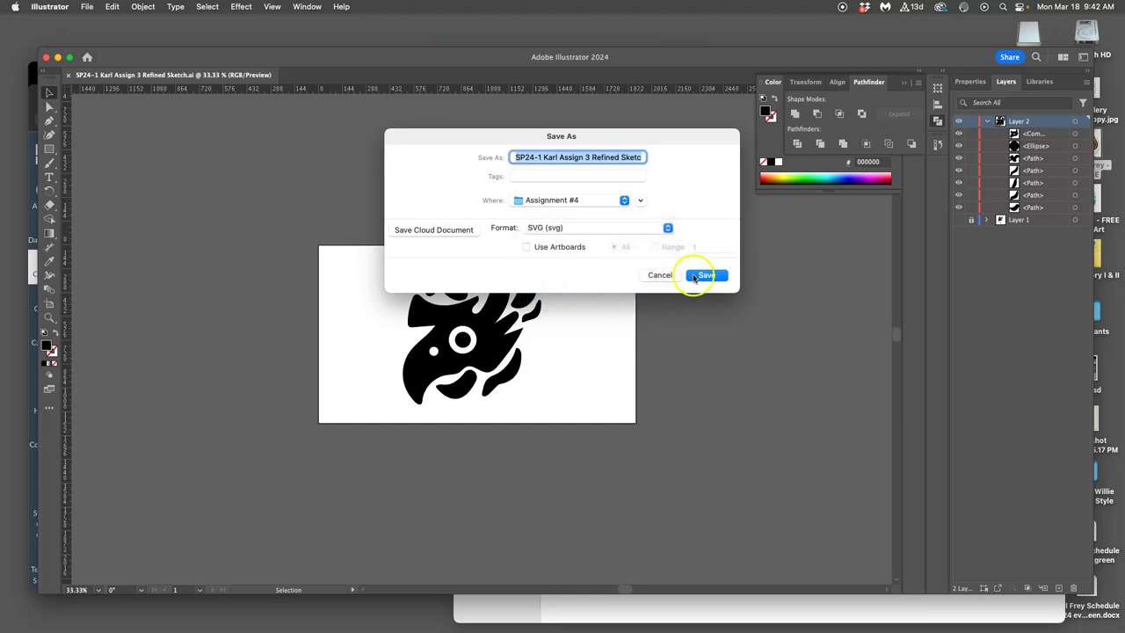
left_click(707, 275)
left_click(669, 364)
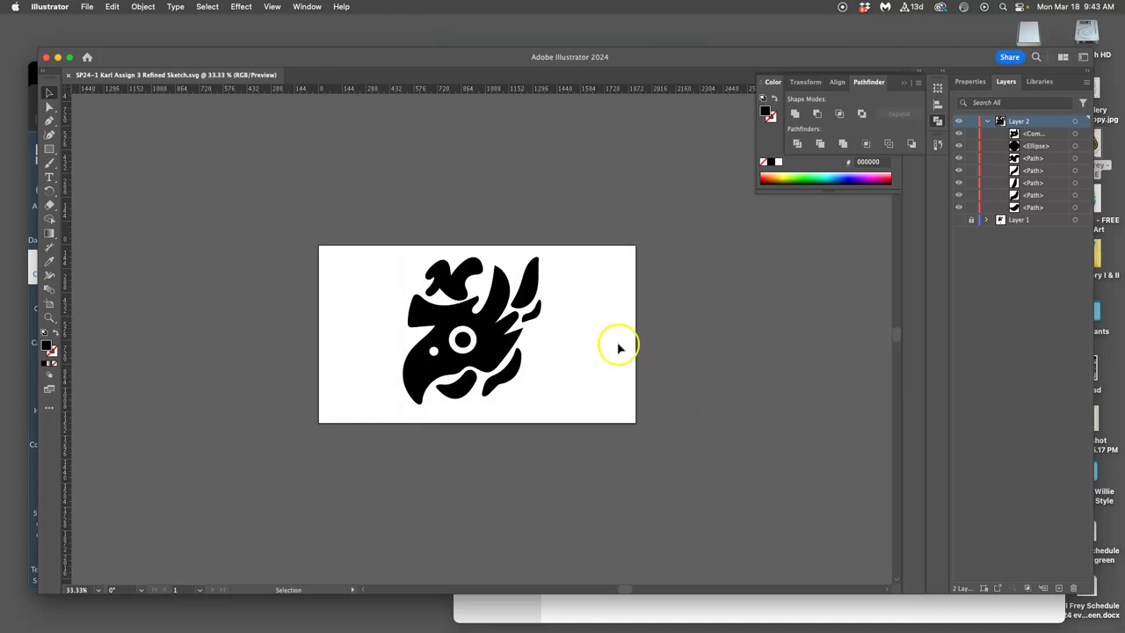
Step: Save a copy of the logo as Illustrator EPS with default EPS options in Assignment #4
left_click(87, 6)
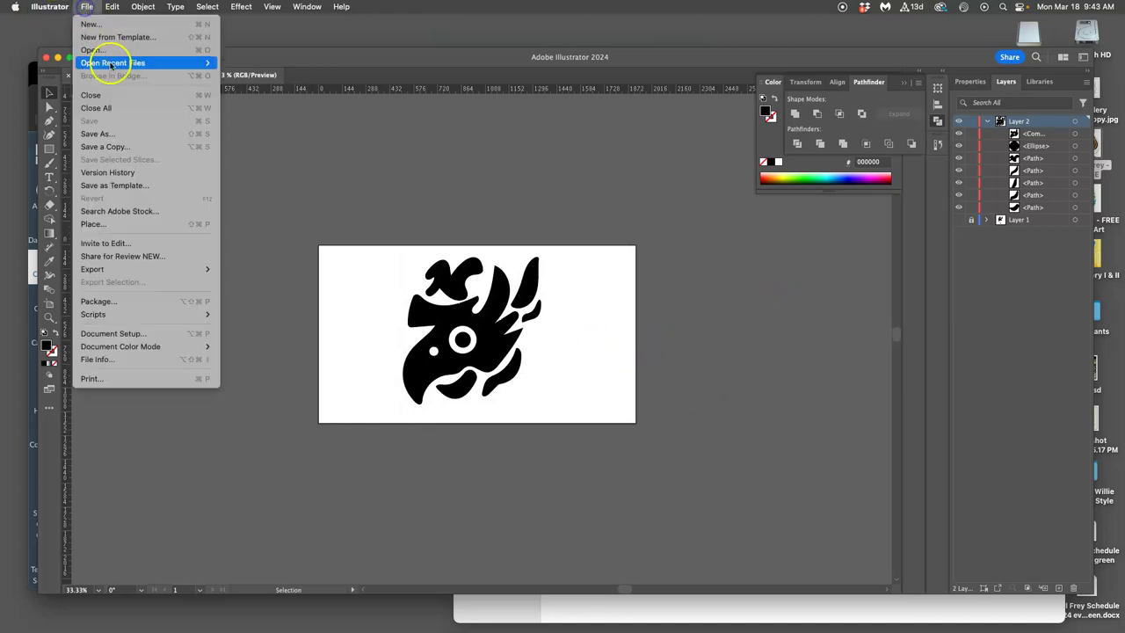
left_click(106, 146)
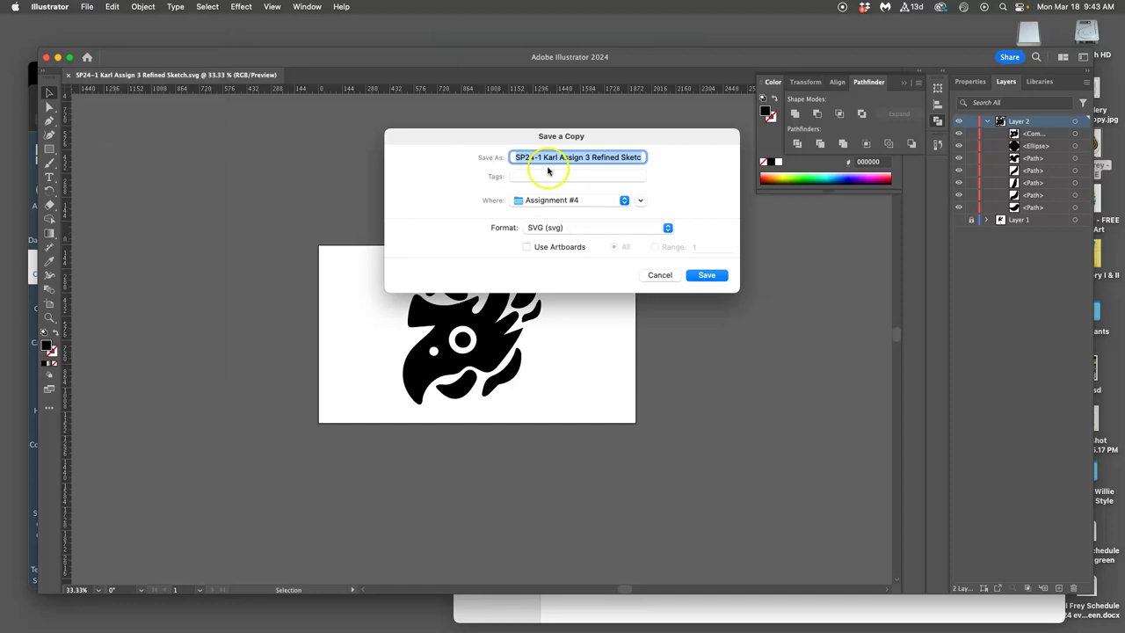
left_click(573, 229)
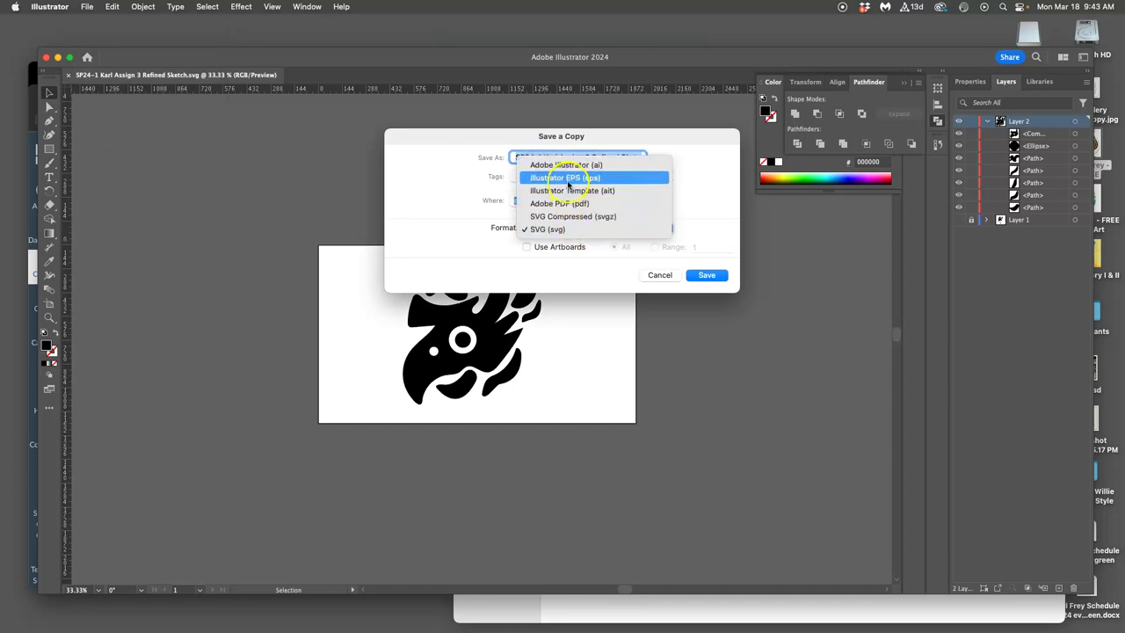
left_click(567, 180)
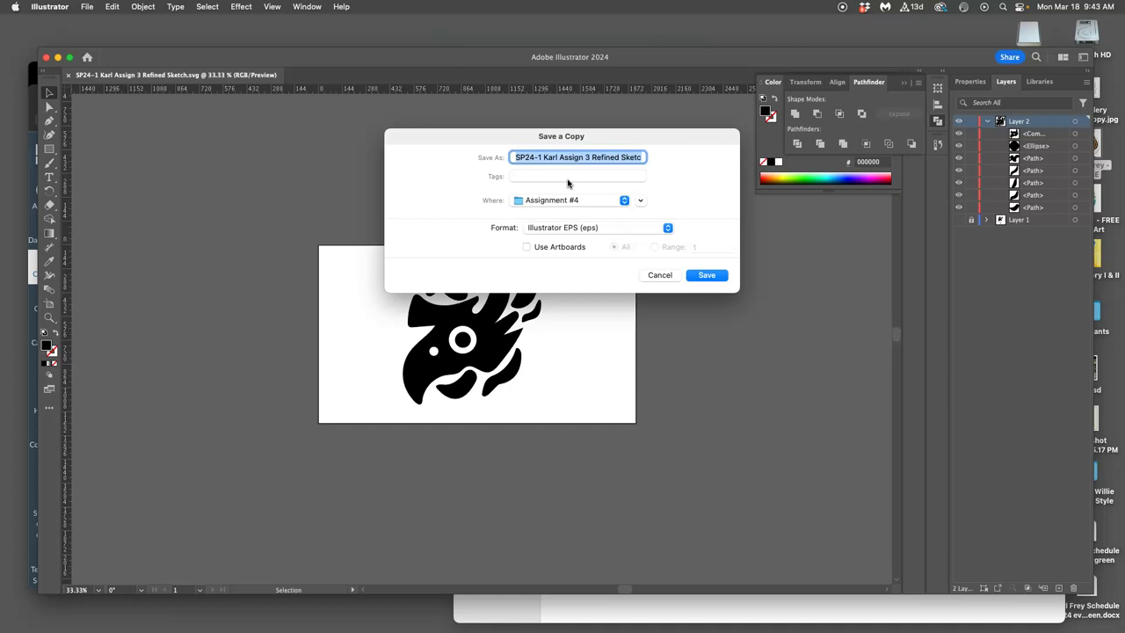
left_click(566, 167)
left_click(710, 277)
left_click(702, 493)
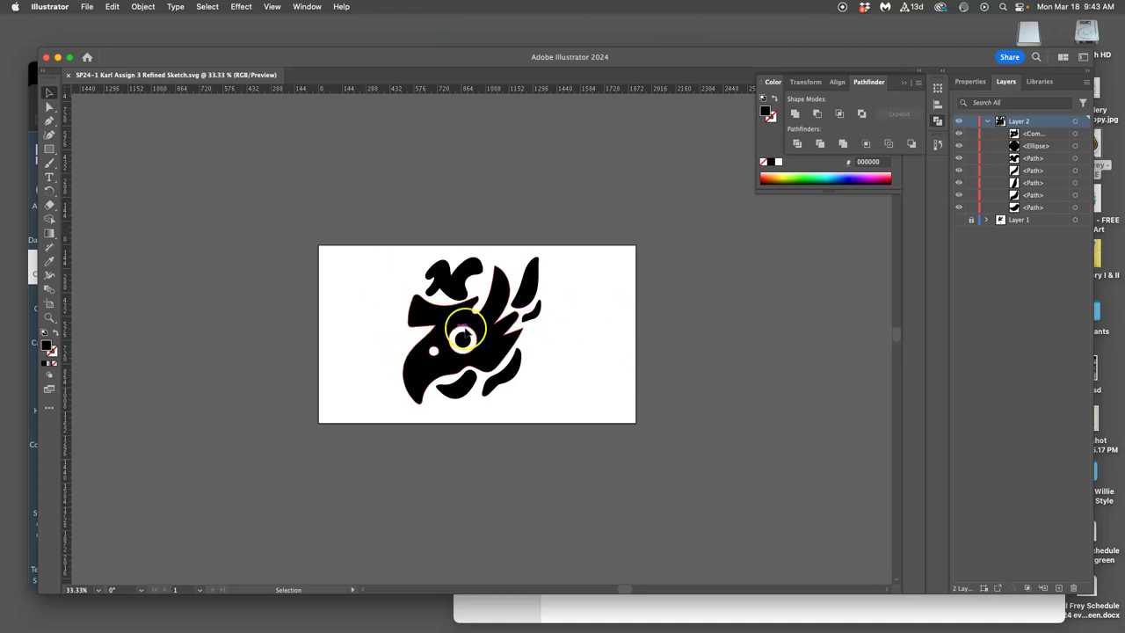
left_click(769, 611)
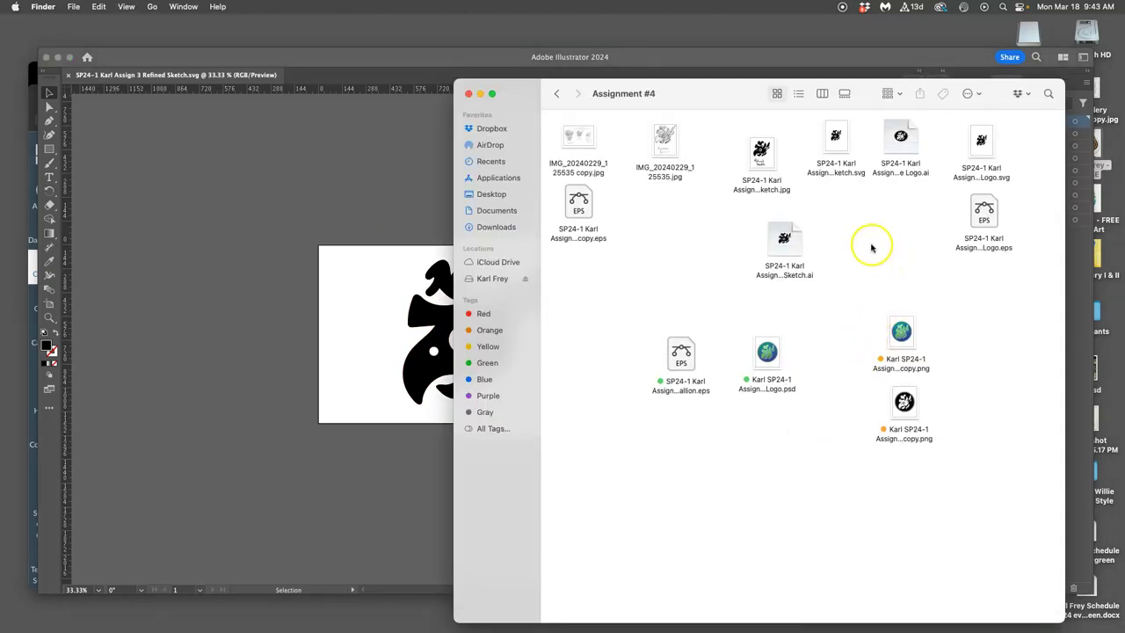
Step: Give the Black Shape Logo EPS file a Purple tag in Finder
left_click_drag(981, 216, 911, 228)
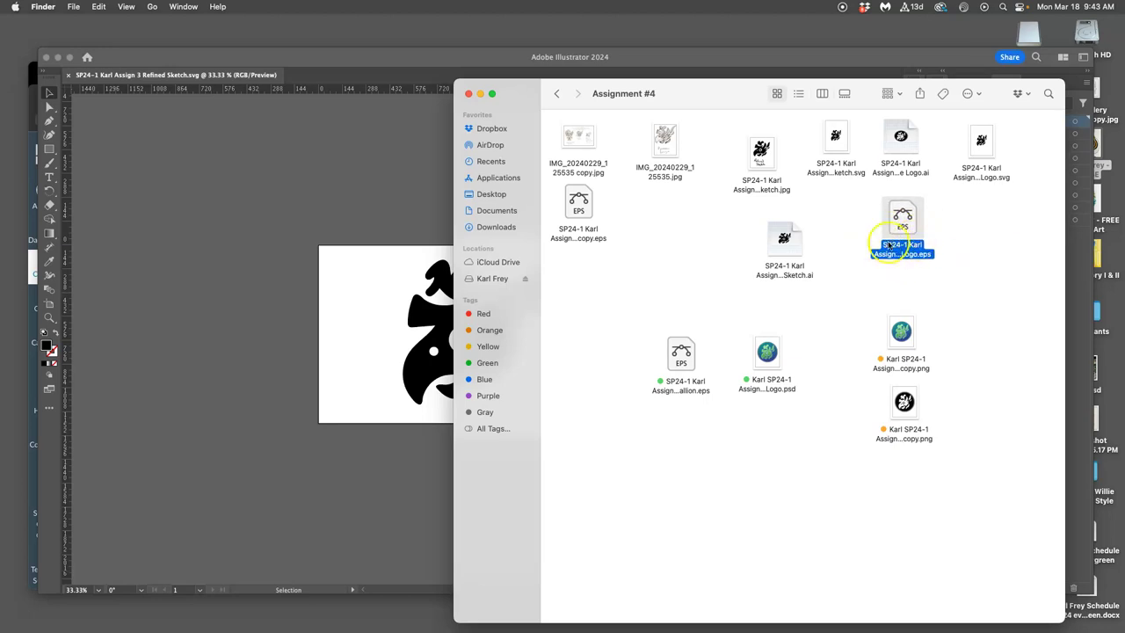
left_click(904, 227)
right_click(906, 248)
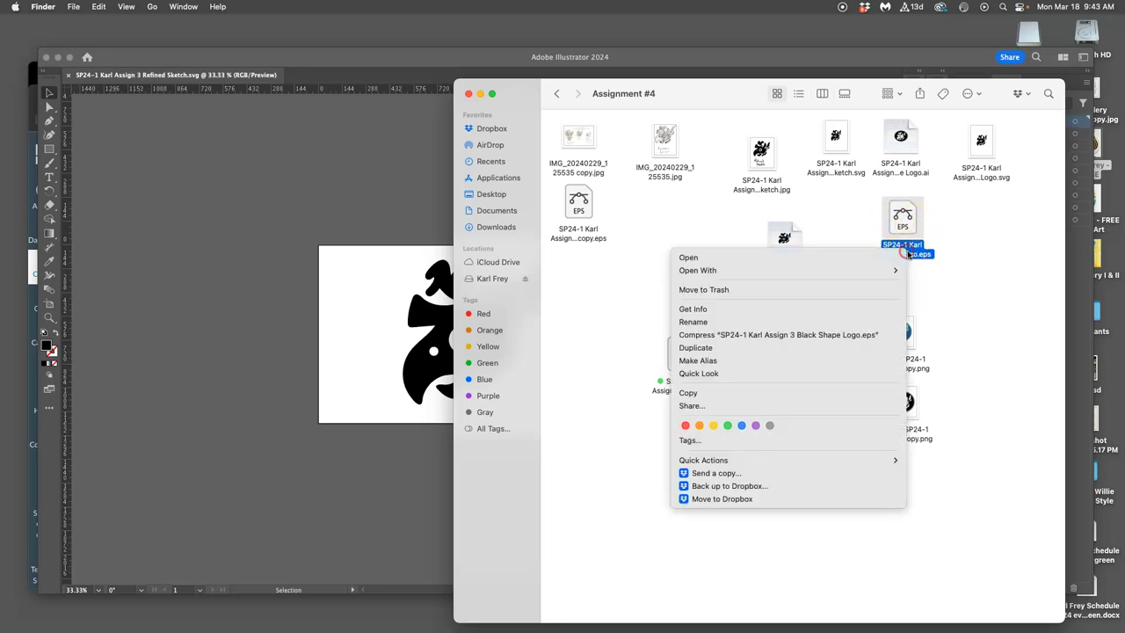
left_click(754, 427)
left_click(934, 300)
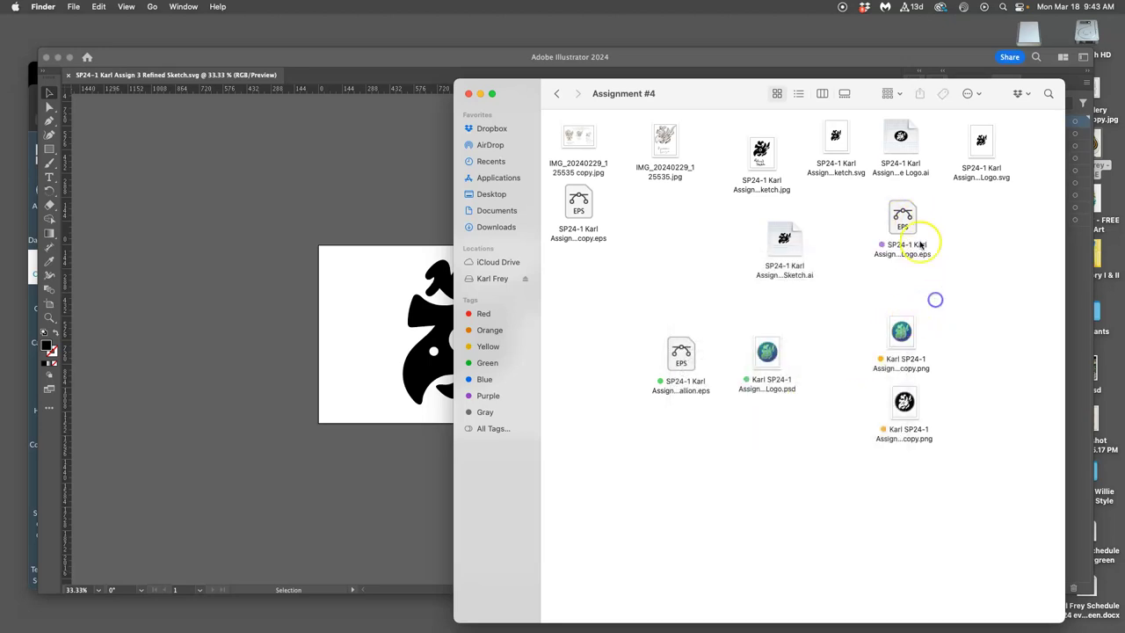
Step: Open the logo EPS with Adobe Photoshop 2024 (default)
left_click(909, 227)
left_click_drag(908, 226, 1004, 229)
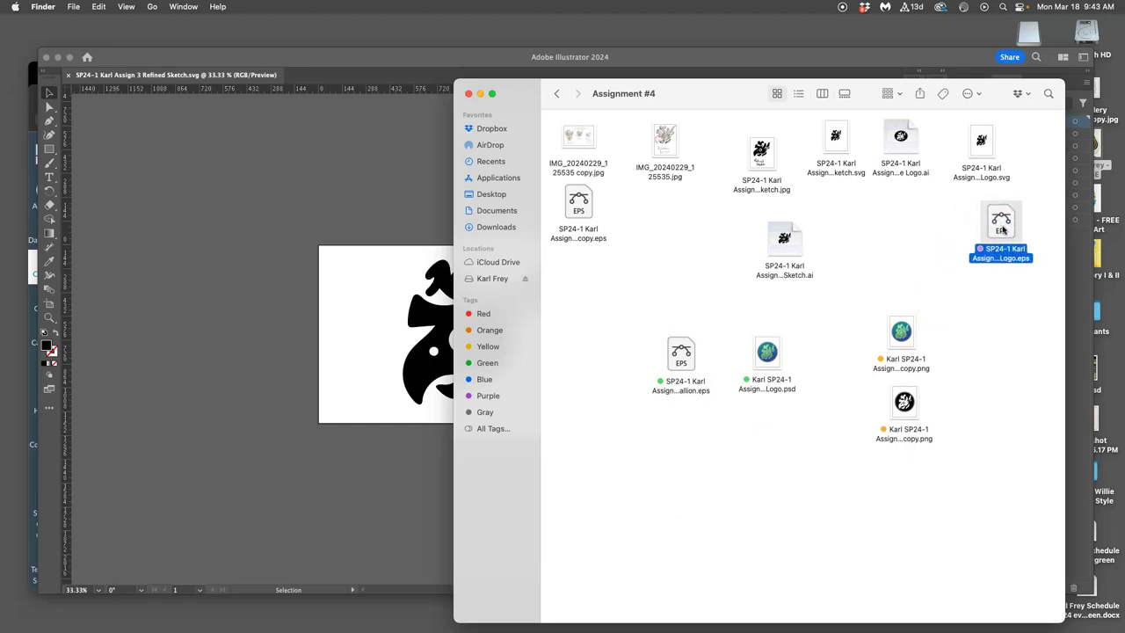
right_click(1003, 229)
mouse_move(946, 245)
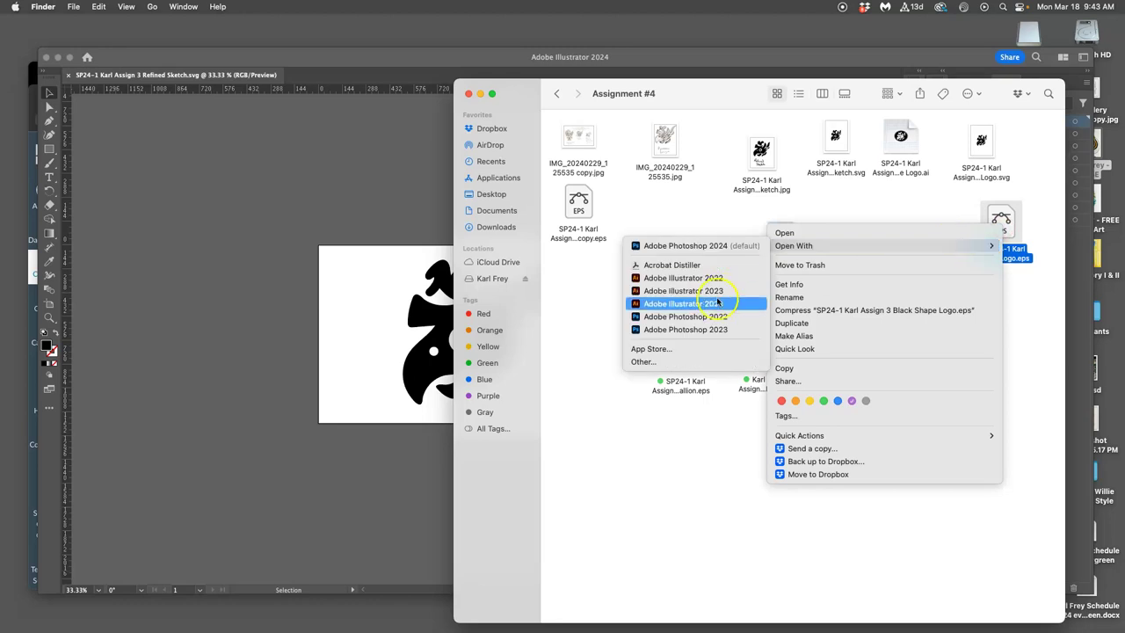
left_click(705, 246)
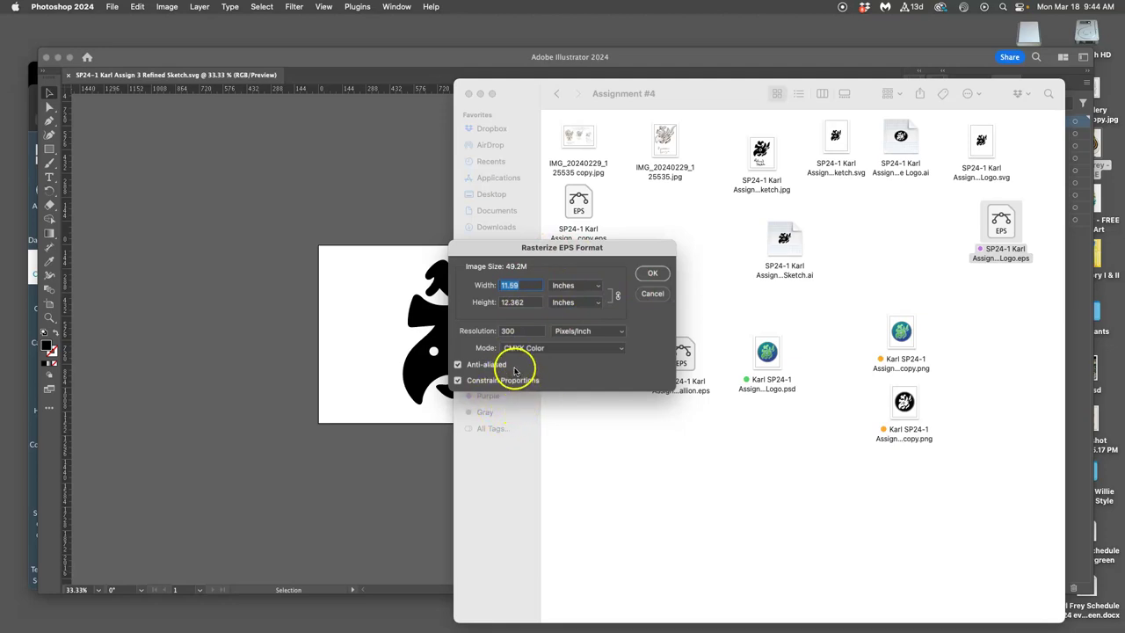
Step: Cancel the Rasterize EPS Format dialog so the EPS isn't opened
left_click(652, 294)
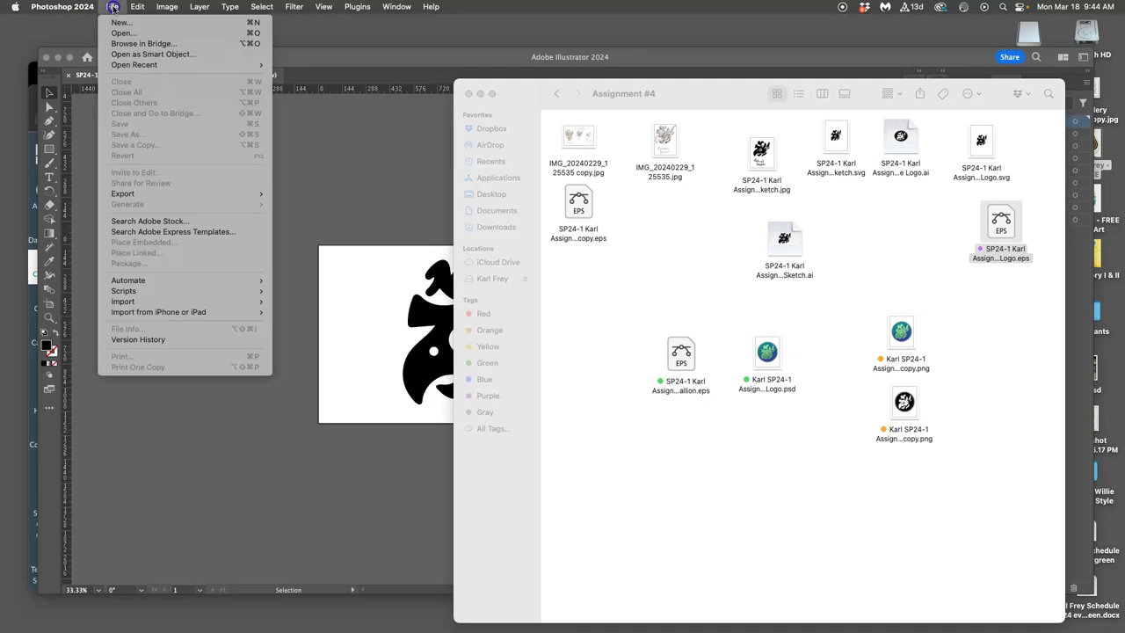
Step: Create Untitled-1 from the Custom 8 x 10 px @ 350 ppi preset with a white background
left_click(123, 22)
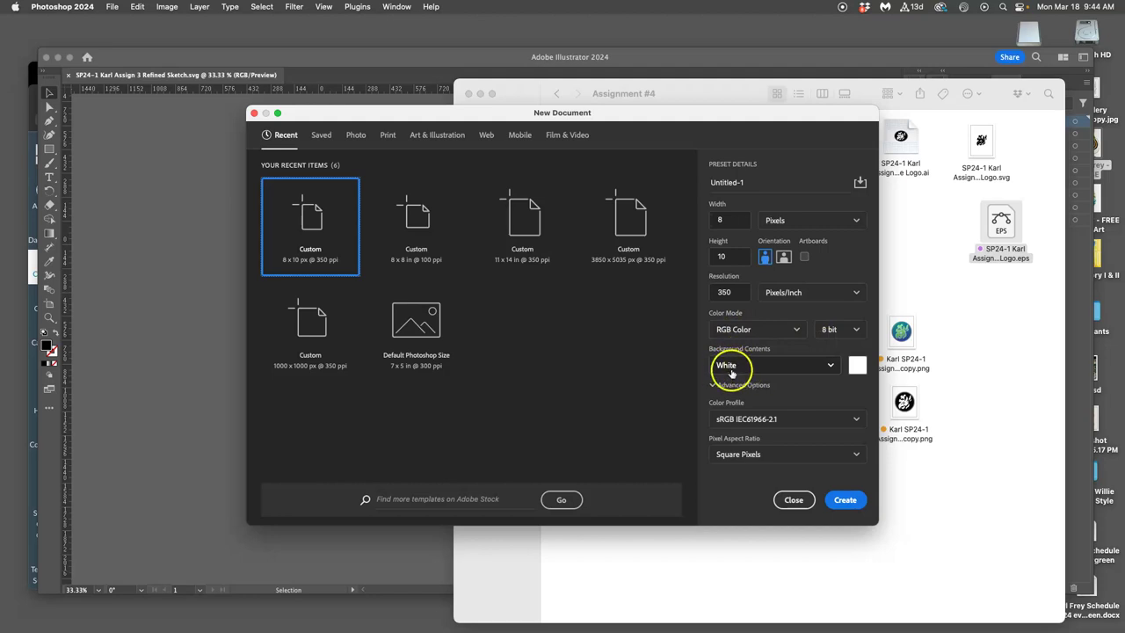
left_click(845, 499)
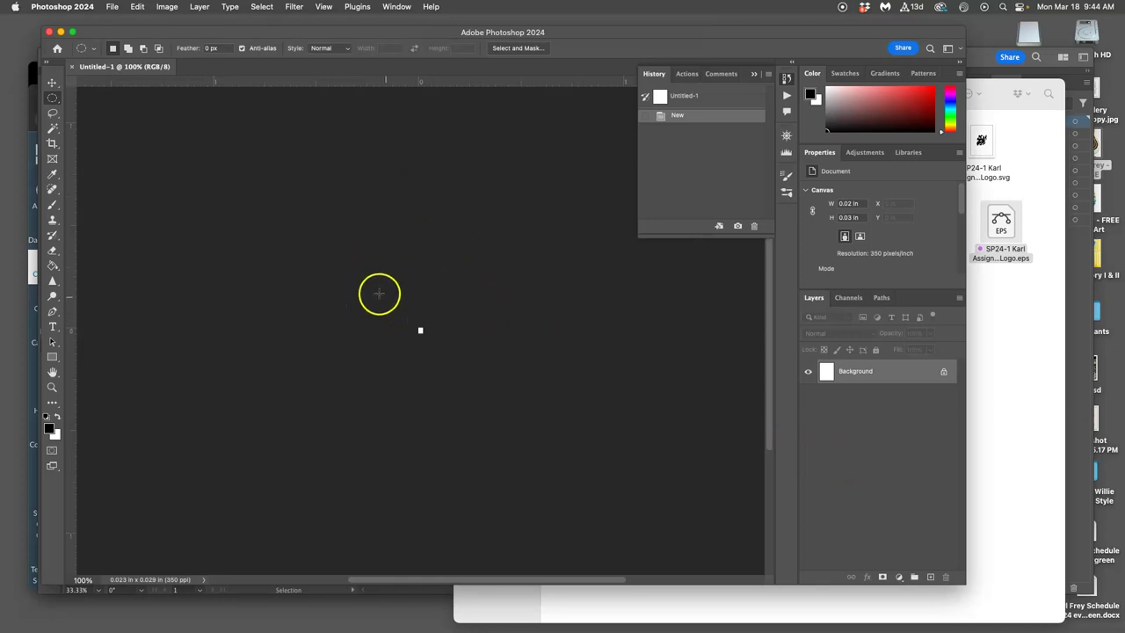
Step: Resize Untitled-1 to 8 × 10 inches at 350 pixels/inch and fit the canvas on screen
left_click(165, 7)
left_click(185, 93)
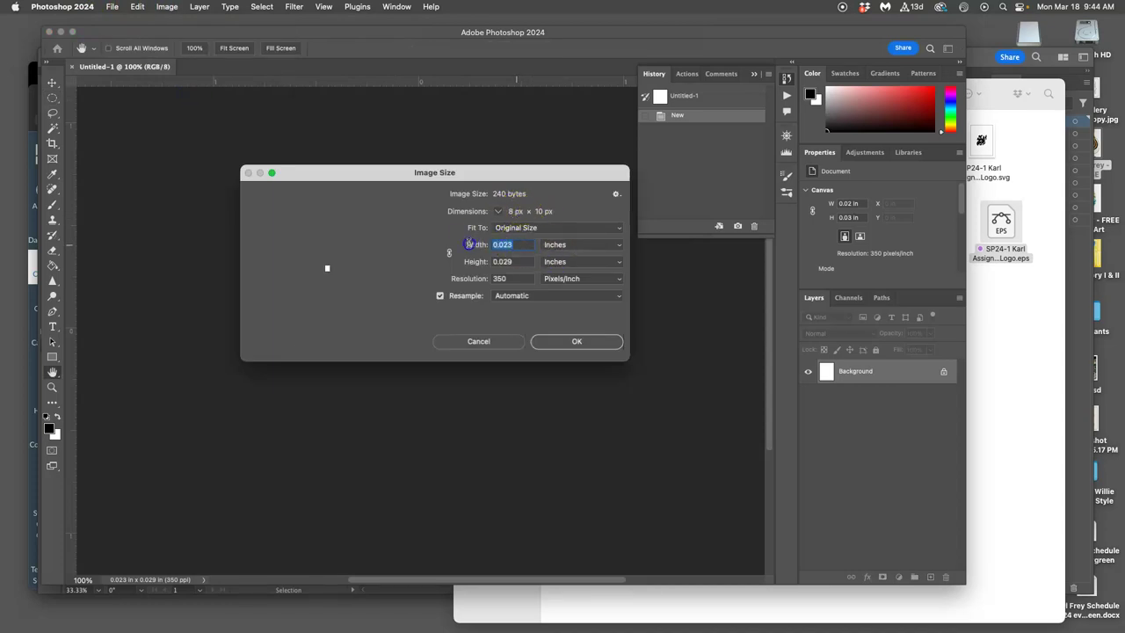
type("8")
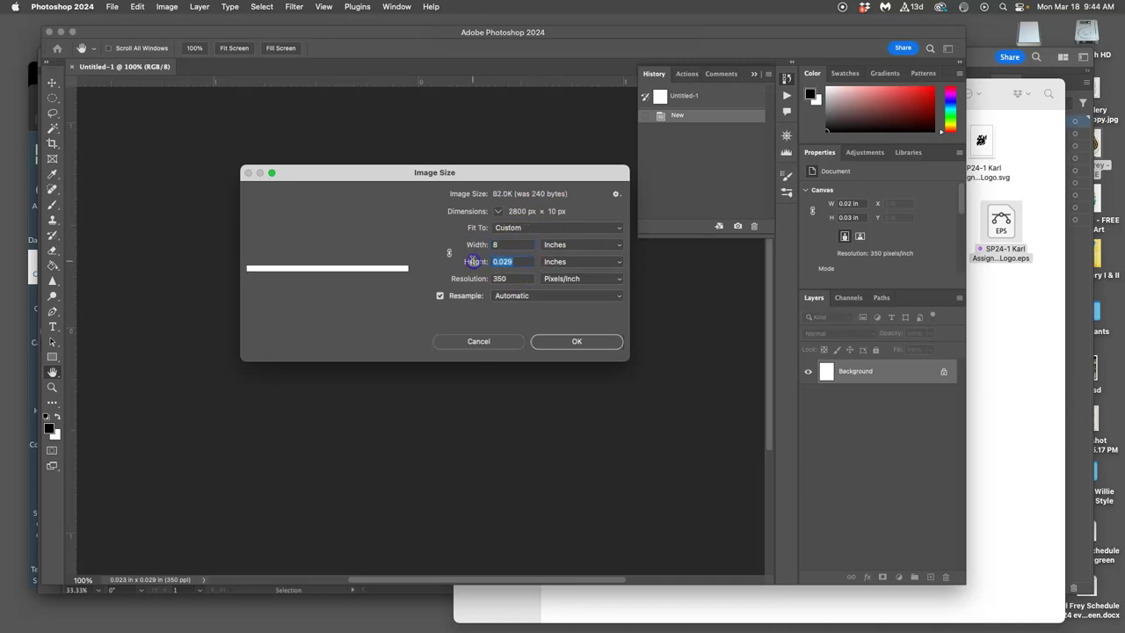
type("10")
left_click(577, 341)
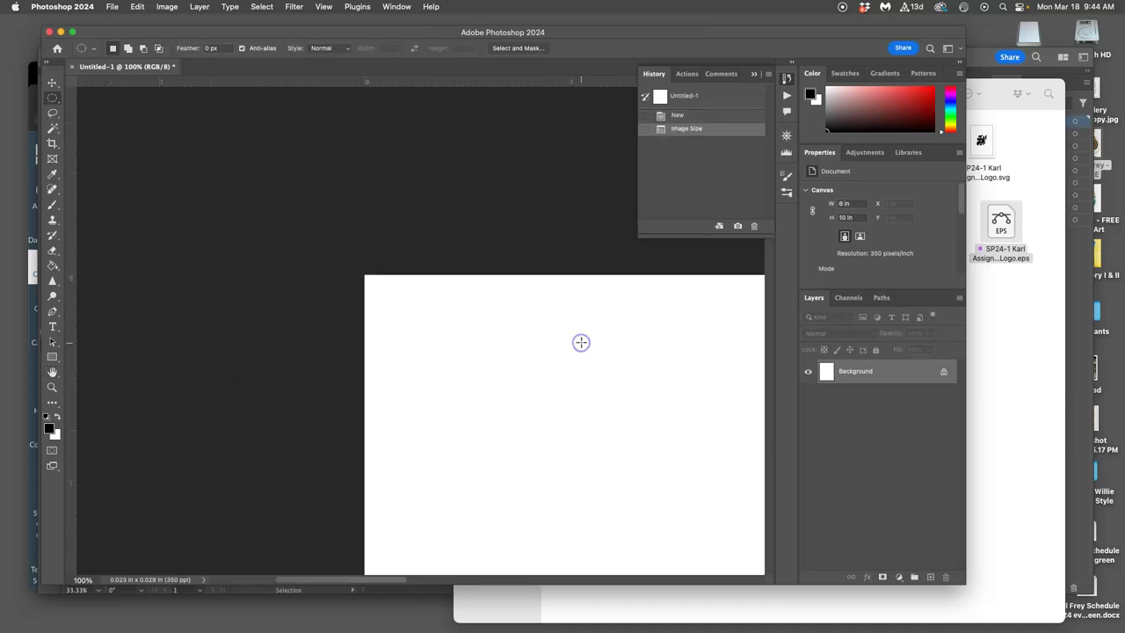
key("super+0")
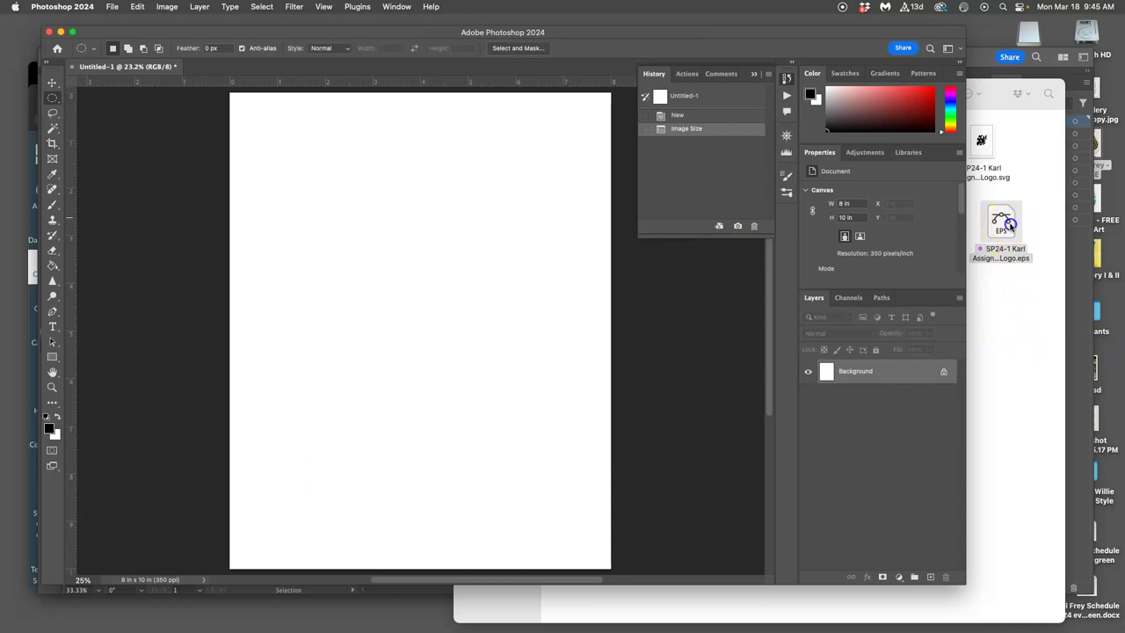
Step: Place Logo.eps on the page as a smart object scaled to 6.926 × 7.383 inches
left_click_drag(1009, 225, 458, 274)
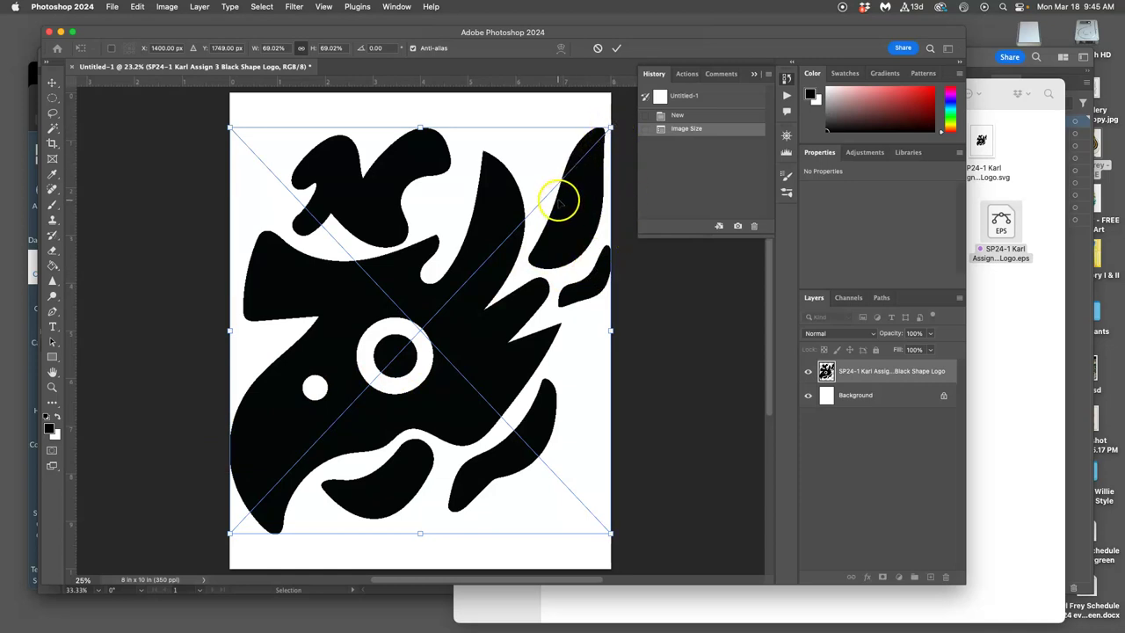
key("super+minus")
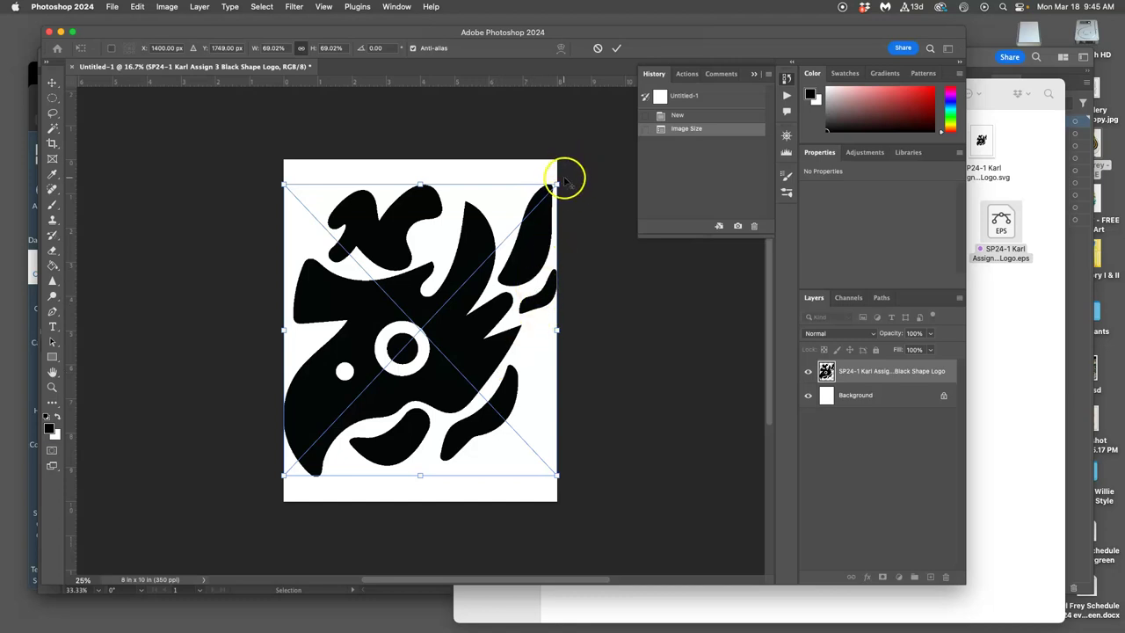
left_click_drag(557, 185, 550, 212)
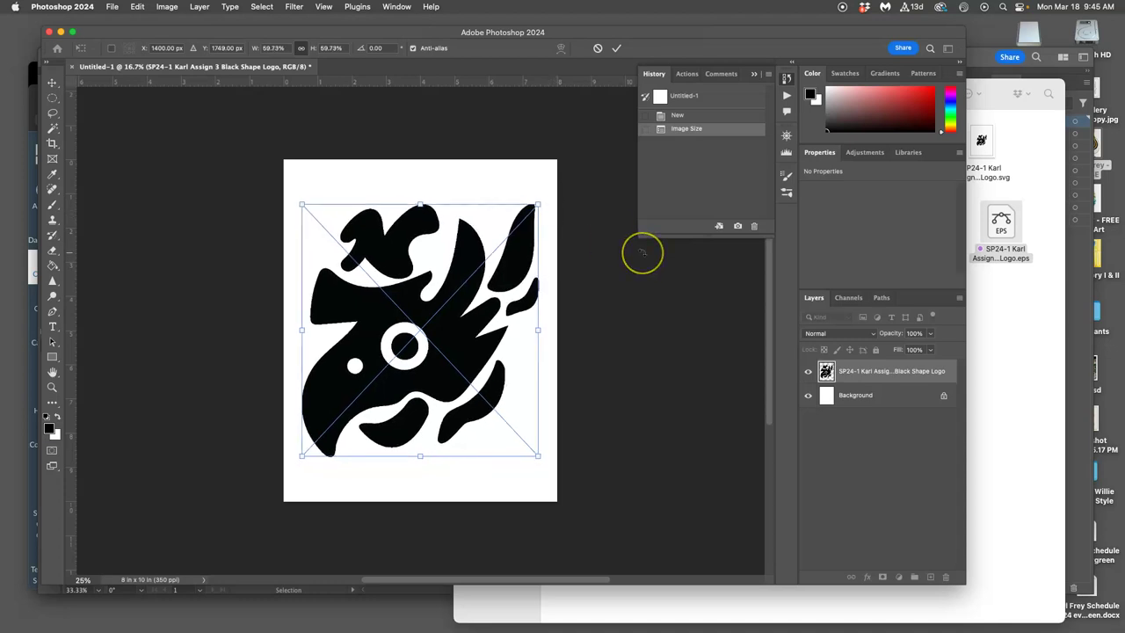
key("Return")
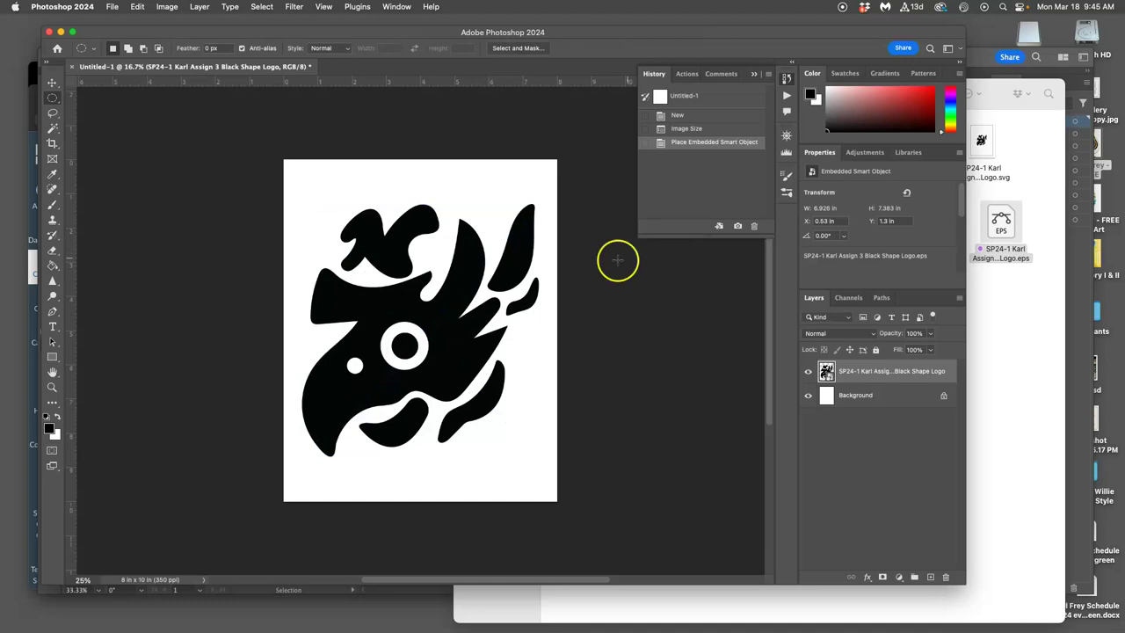
key("super+equal")
key("super+equal")
key("super+equal")
key("super+equal")
key("super+equal")
key("super+equal")
key("super+equal")
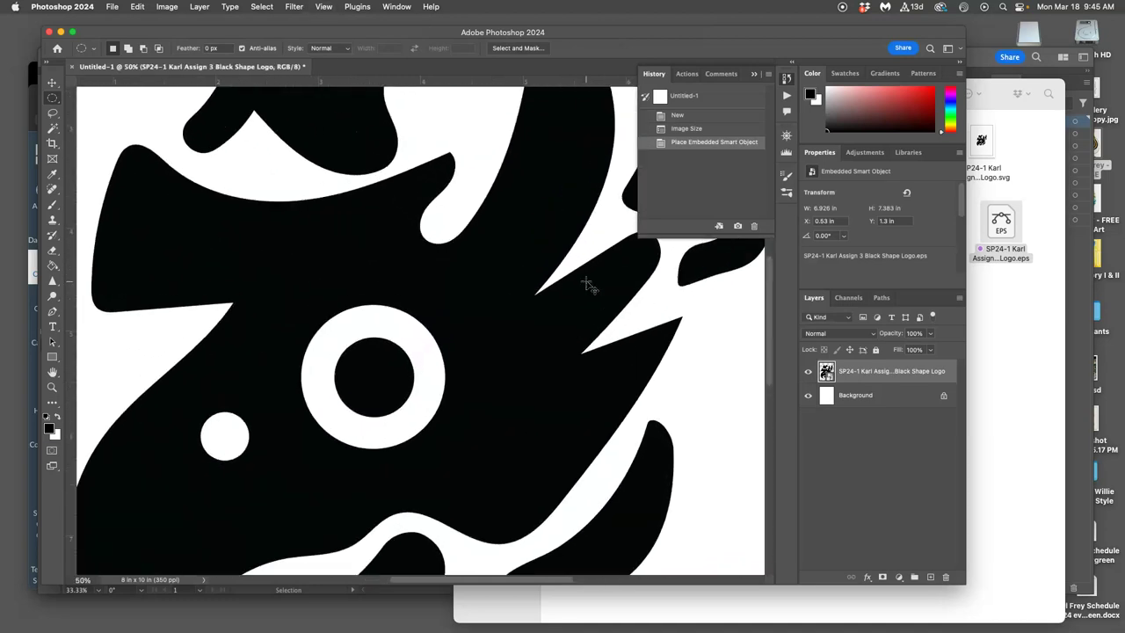
key("super+equal")
key("super+equal")
key("super+equal")
key("super+equal")
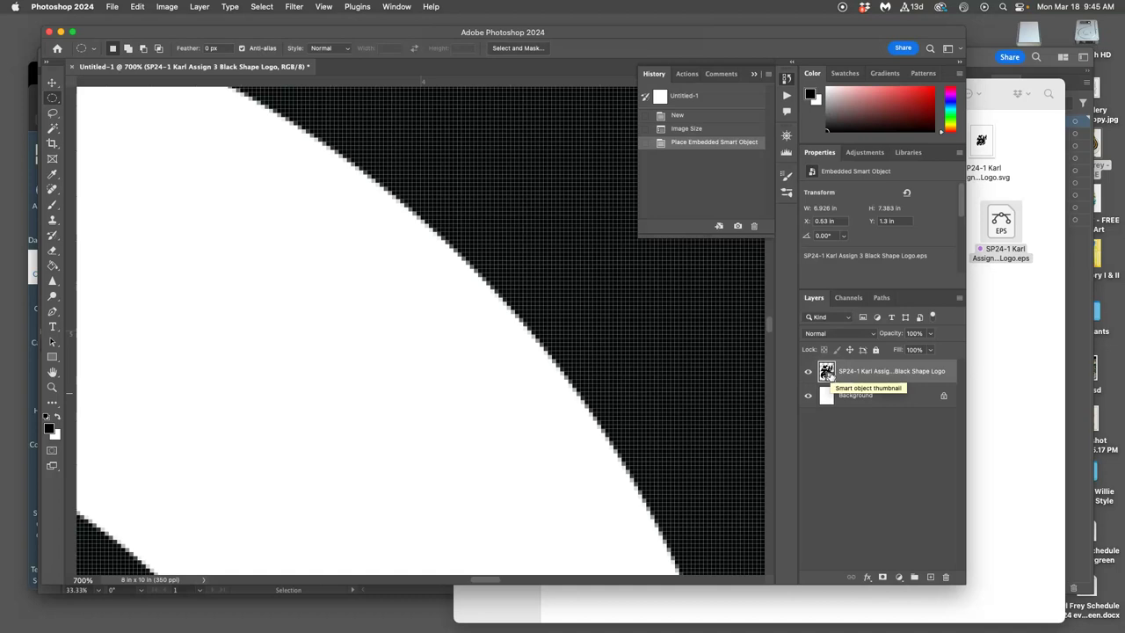
key("super+minus")
key("super+minus")
key("super+minus")
key("super+minus")
key("super+minus")
key("super+minus")
key("super+minus")
key("super+minus")
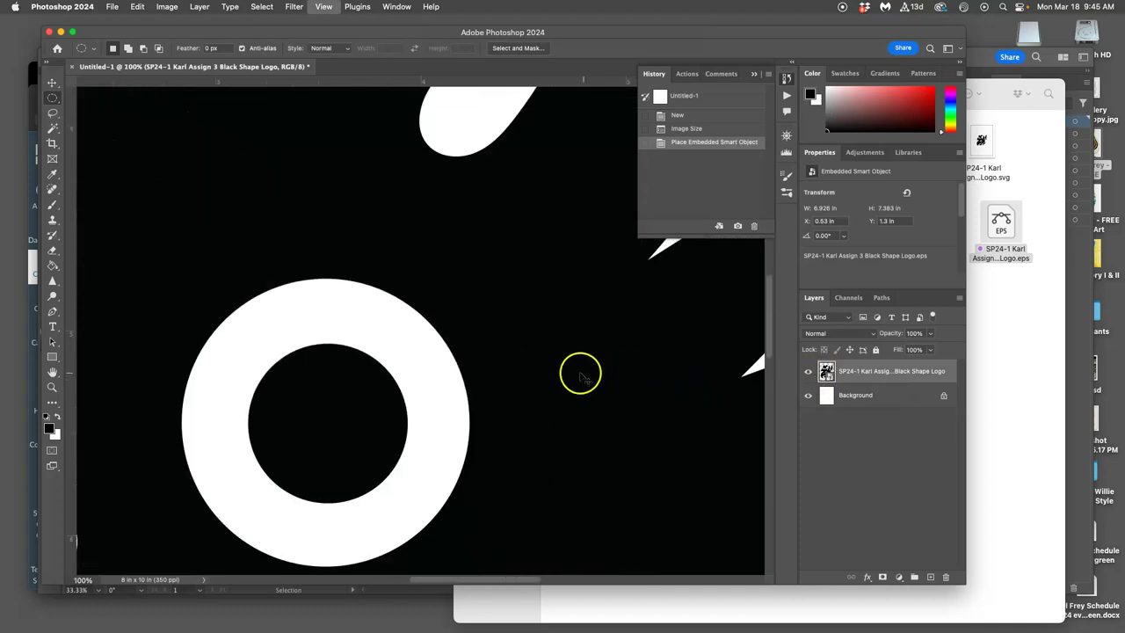
key("super+minus")
key("super+minus")
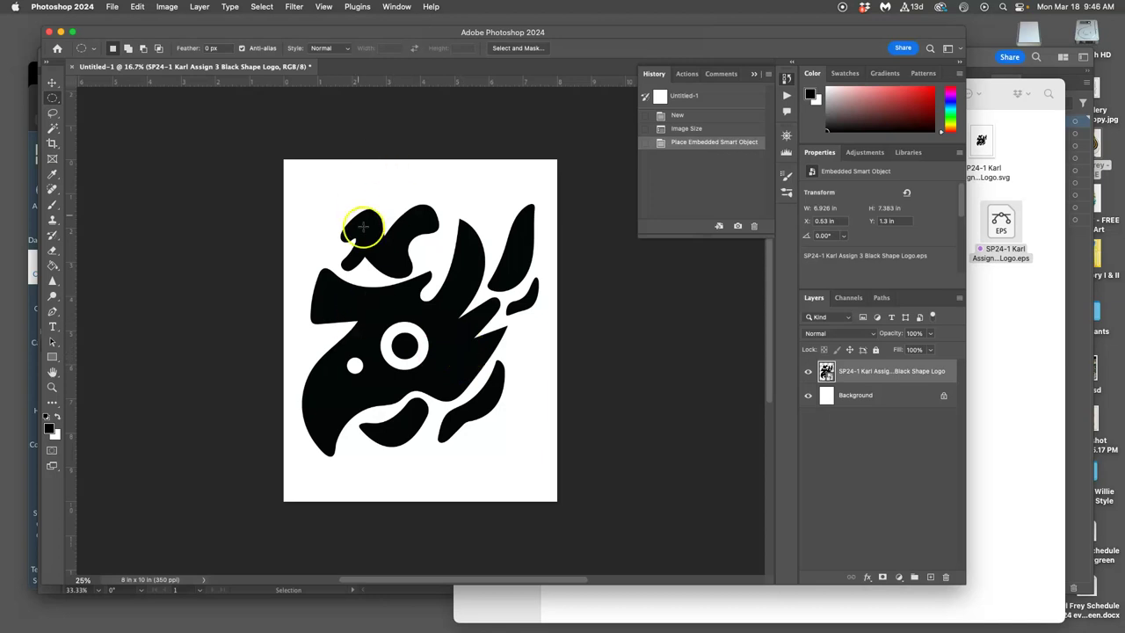
Step: Save the logo to the Desktop as a Photoshop PSD named 'Assign 4 Black Shape Logo'
left_click(112, 7)
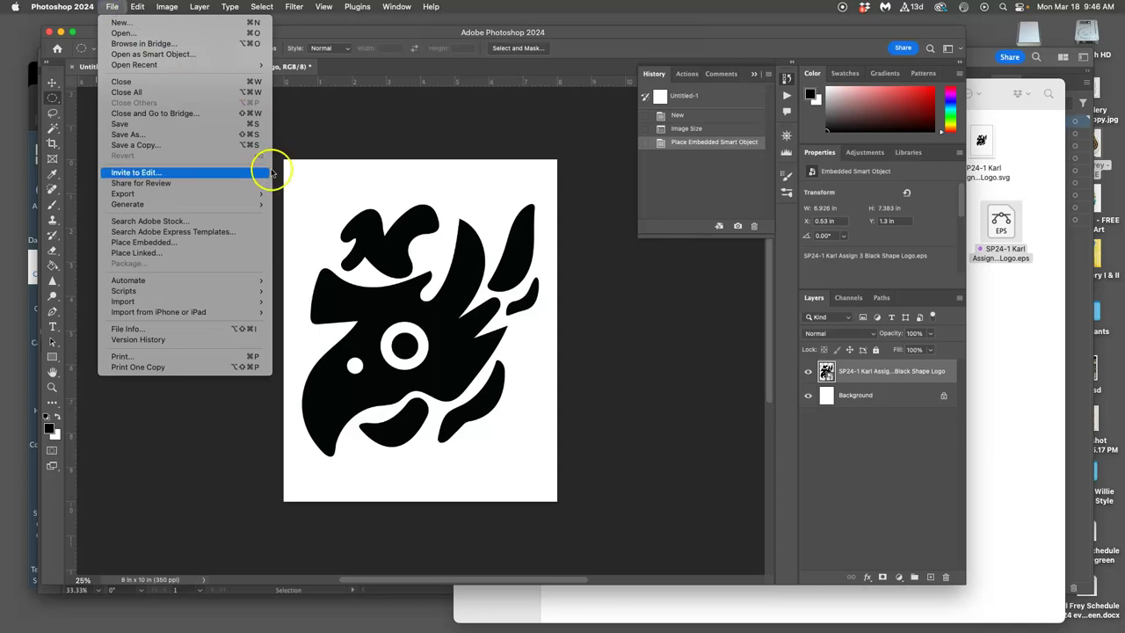
left_click(203, 136)
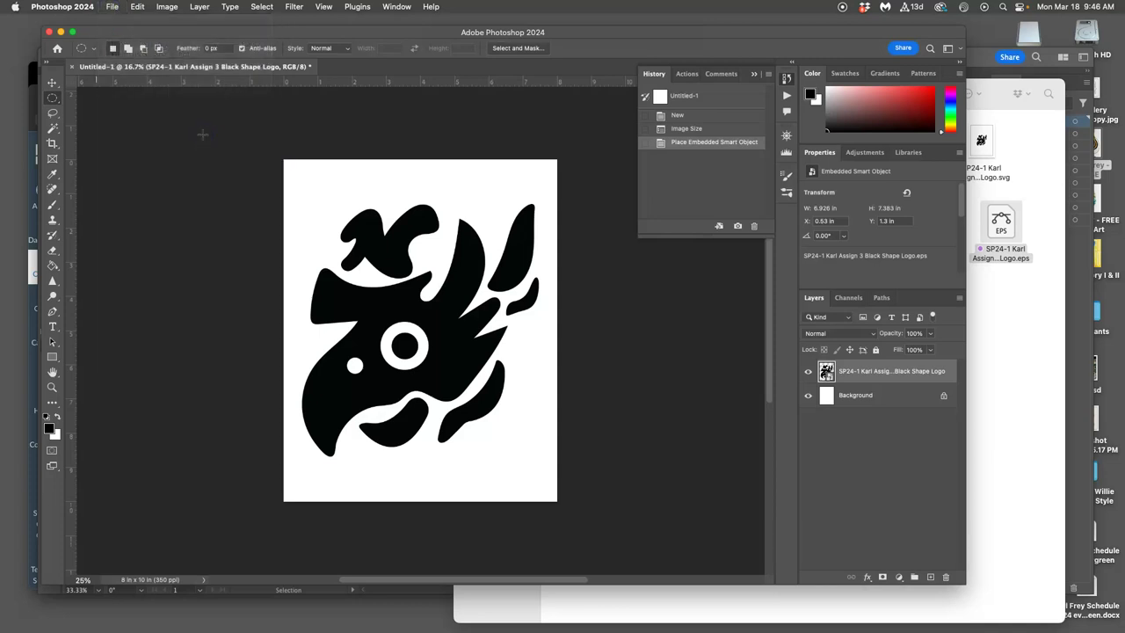
left_click_drag(511, 148, 553, 151)
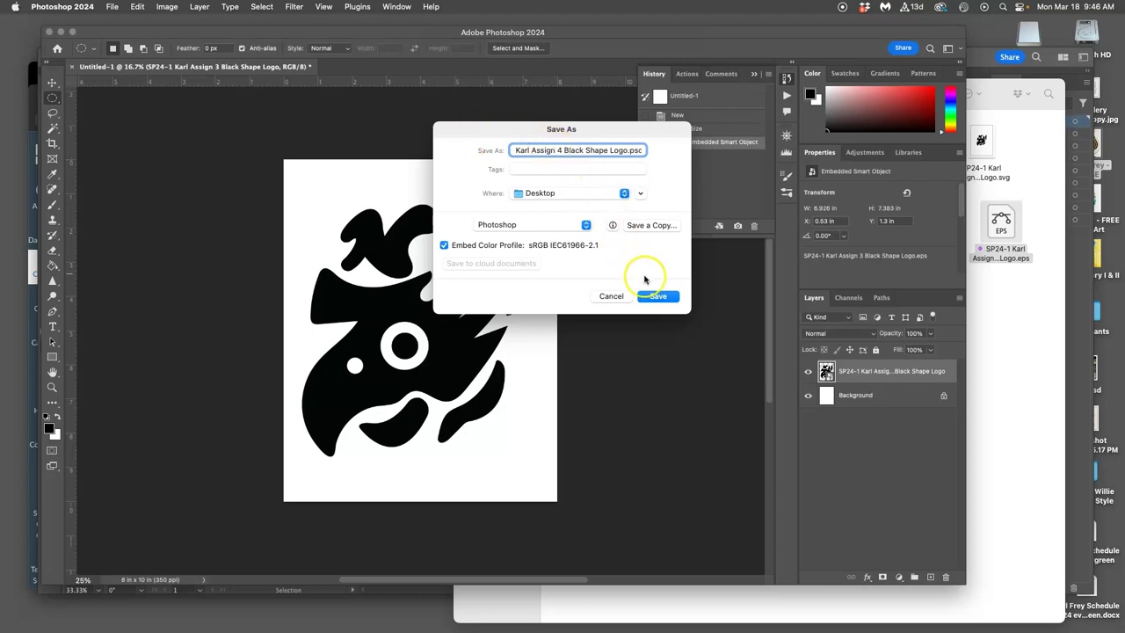
left_click(658, 298)
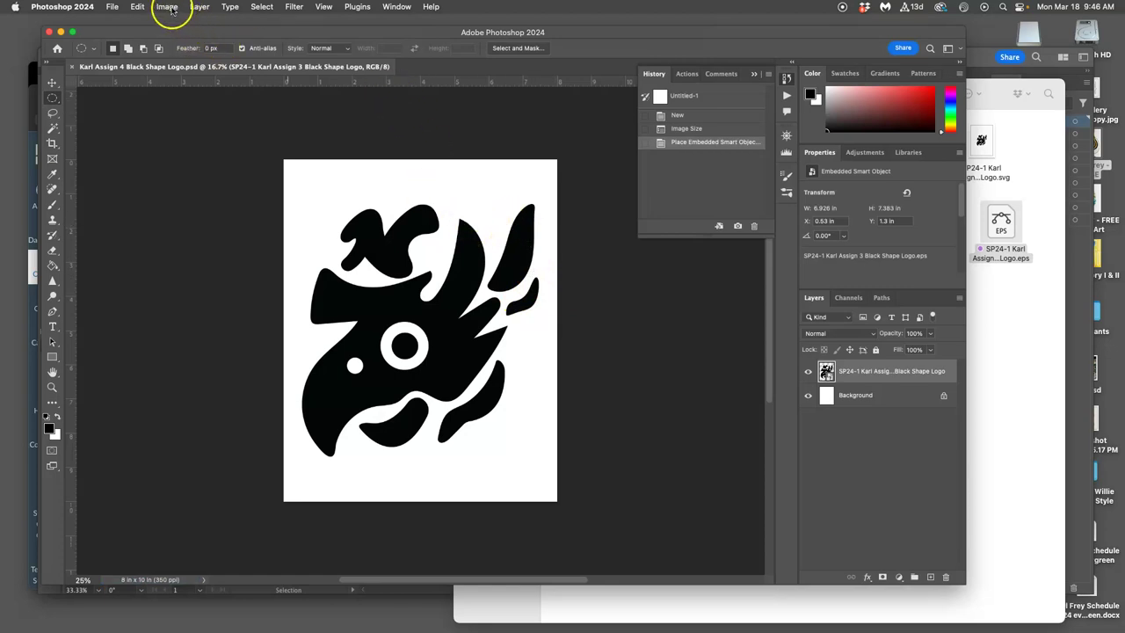
Step: Load dropbox.com in a new Chrome tab and dismiss the Dash beta offer
left_click(30, 79)
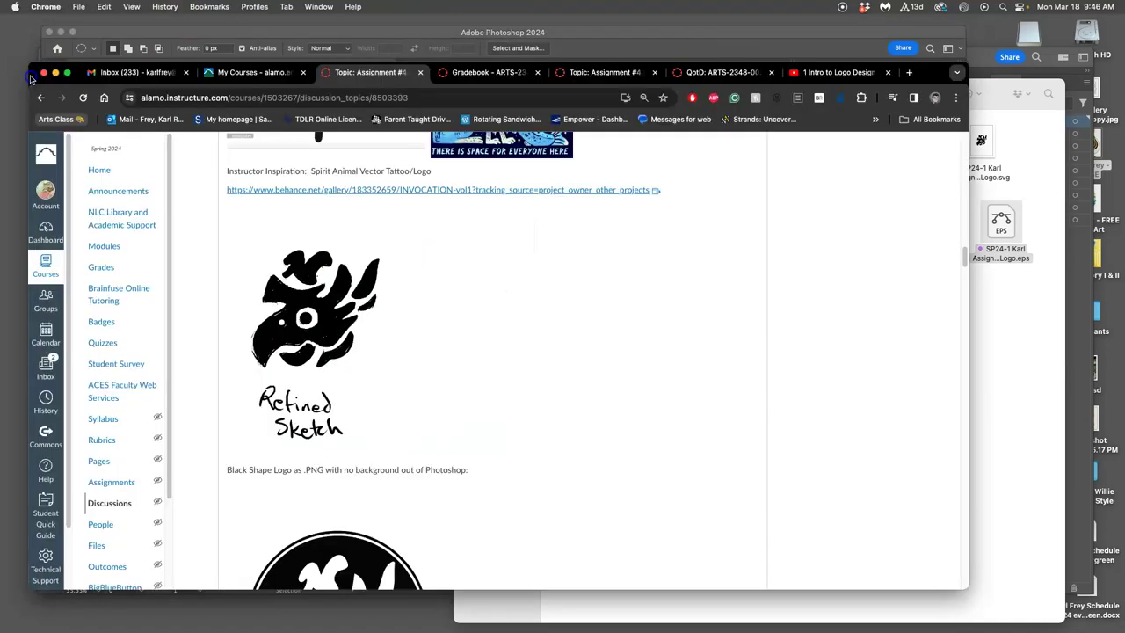
left_click(908, 71)
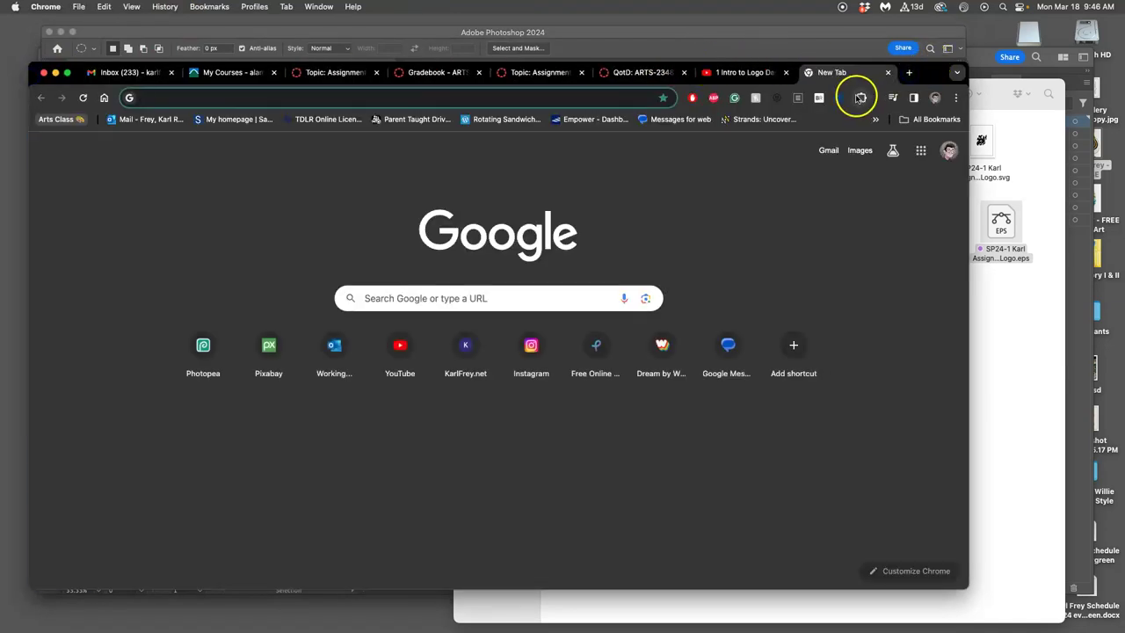
type("dropbox.com")
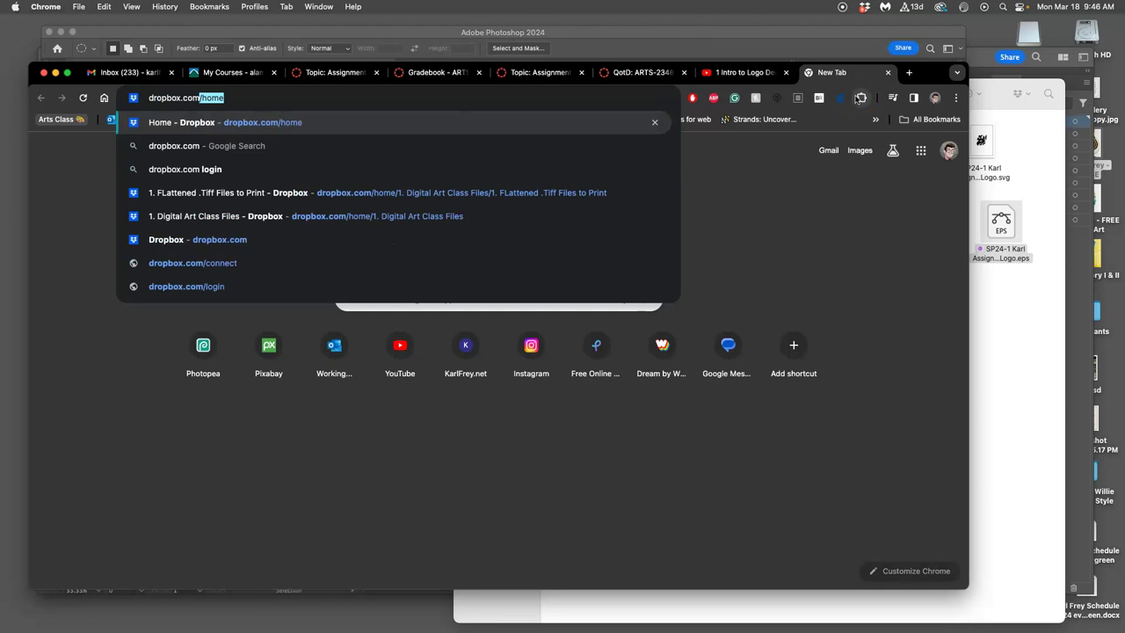
key("Return")
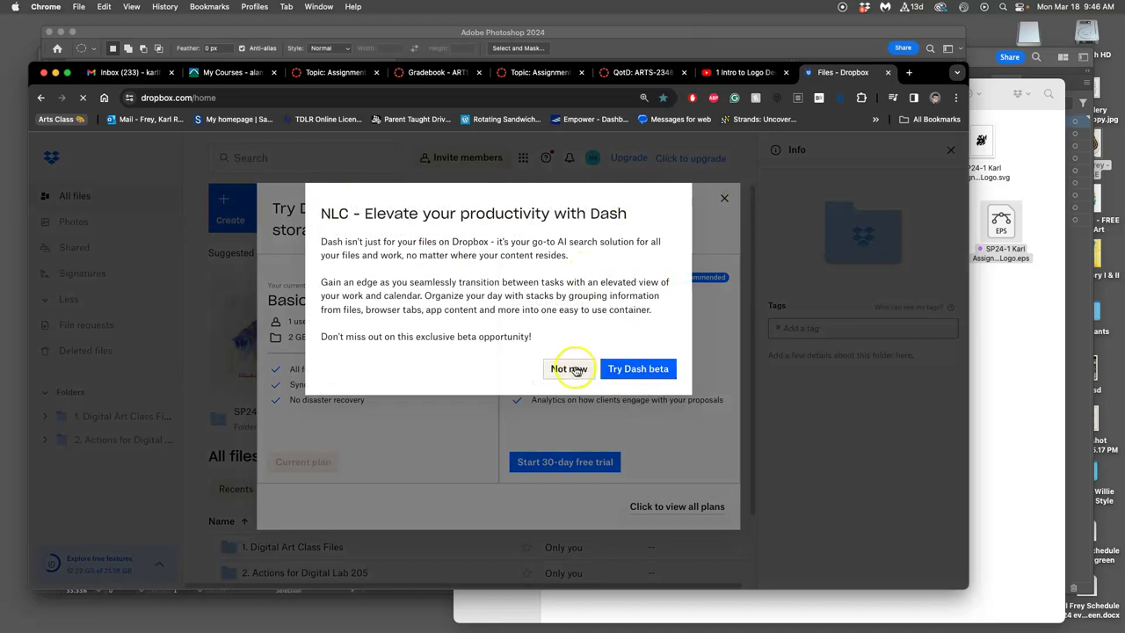
left_click(570, 369)
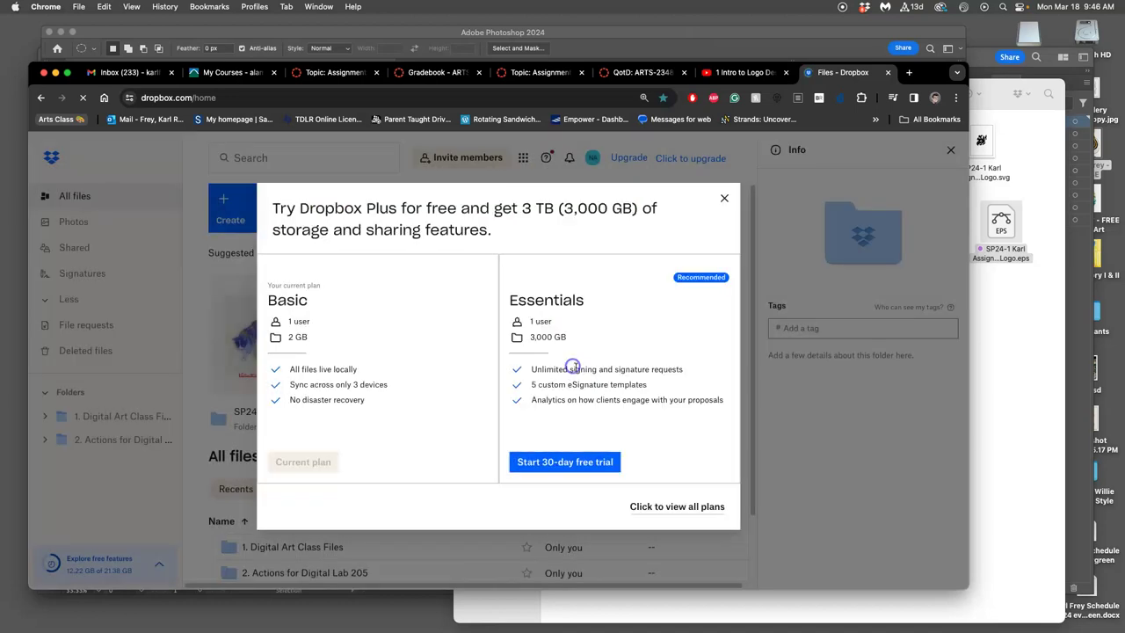
Step: Close the Plus offer and open 1. Digital Art Class Files, then 1. FLattened .Tiff Files to Print
left_click(725, 200)
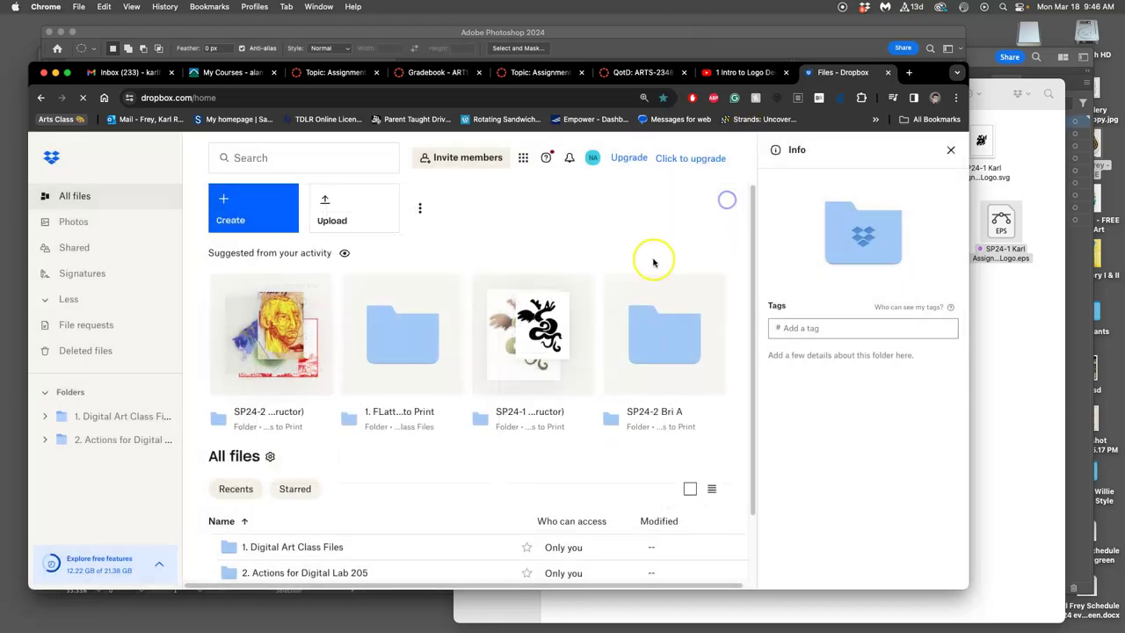
scroll(458, 292, "down", 2)
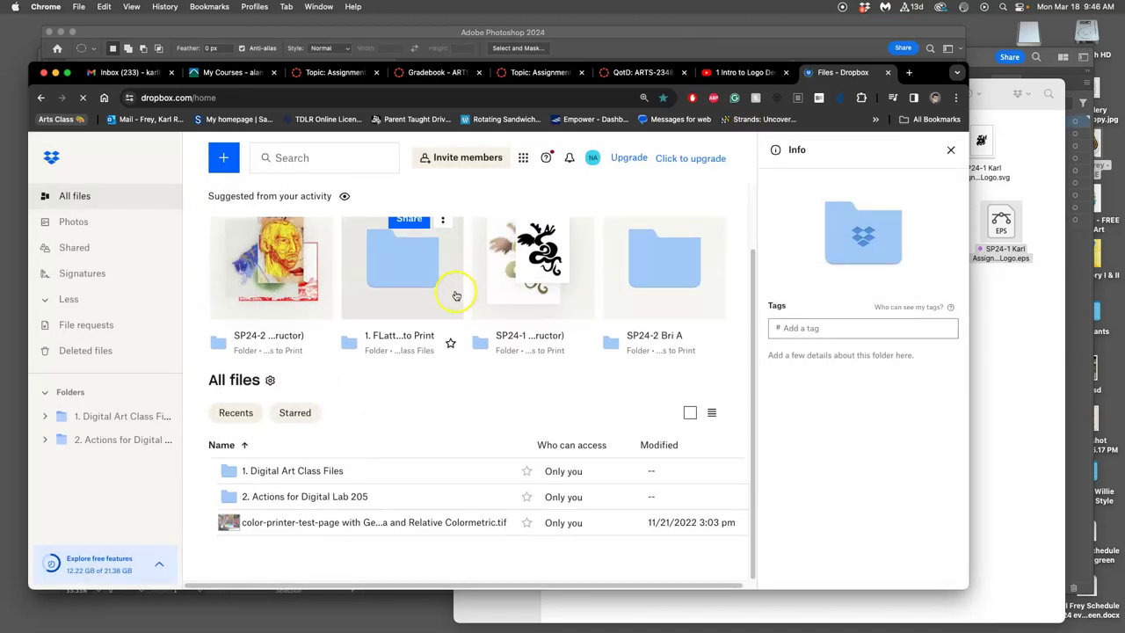
left_click(284, 473)
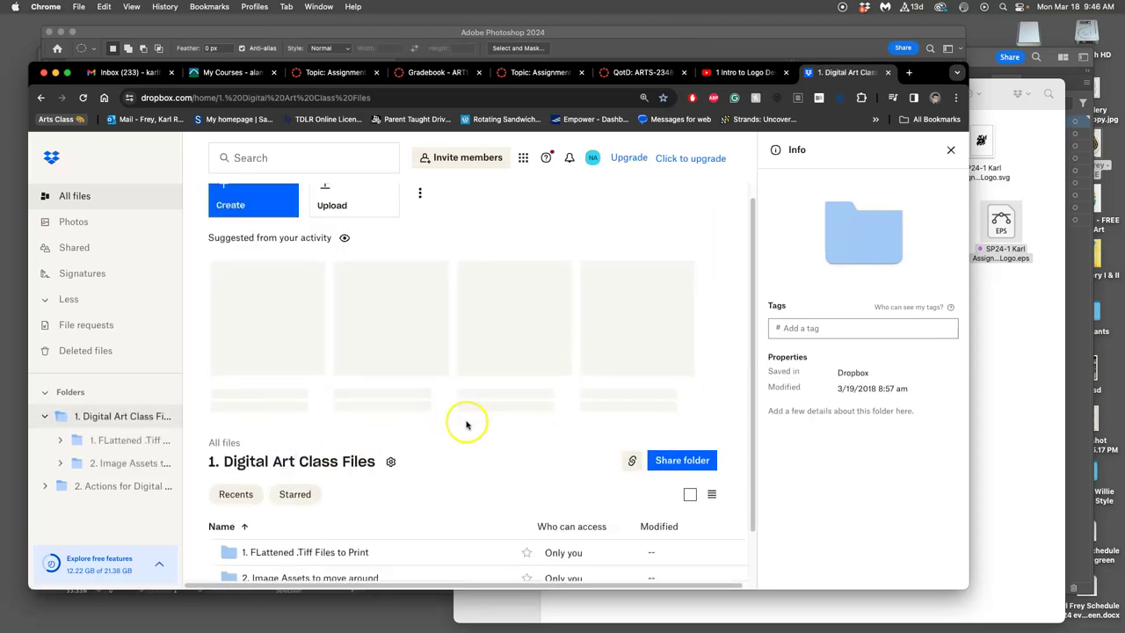
scroll(466, 424, "down", 1)
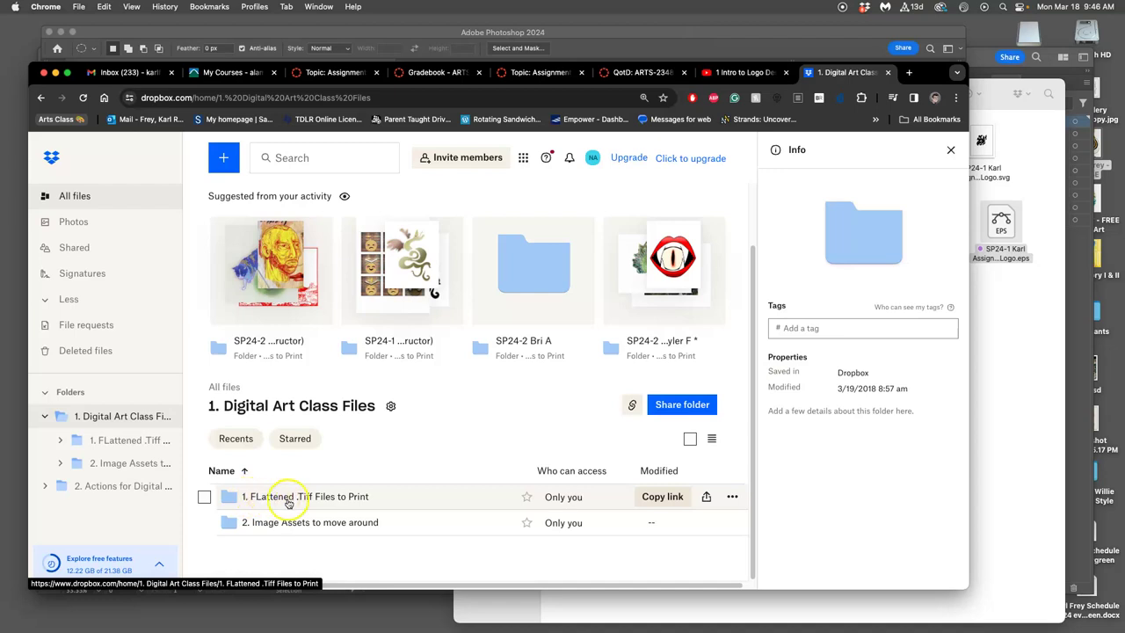
left_click(288, 498)
Step: Look inside the instructor's folder, go back, and scroll to the list's end
scroll(484, 418, "down", 5)
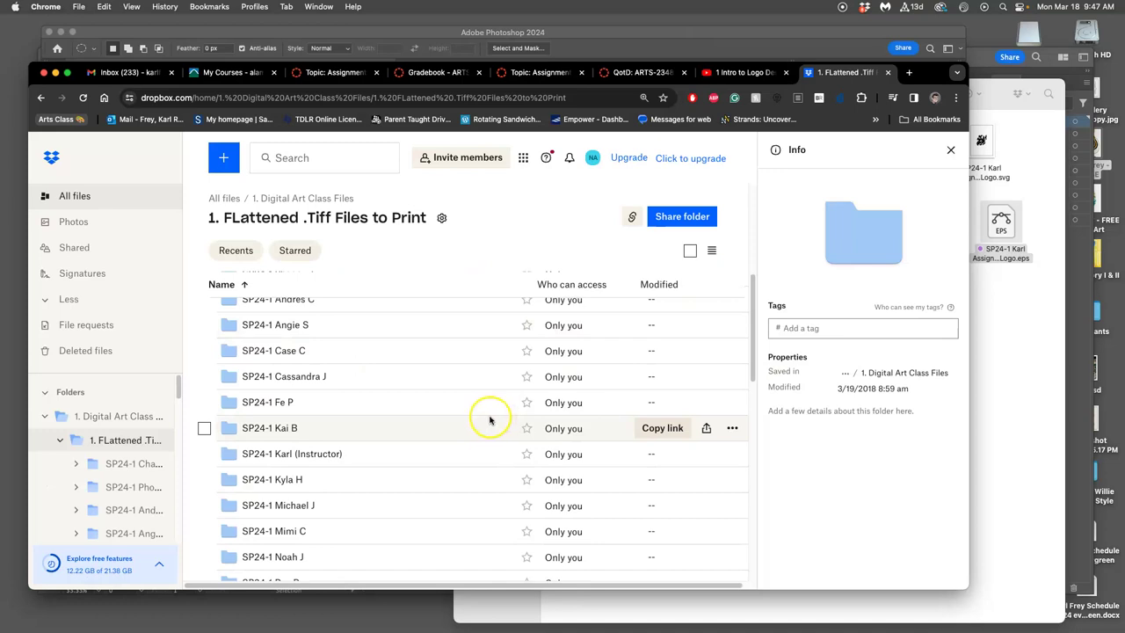
scroll(490, 421, "up", 3)
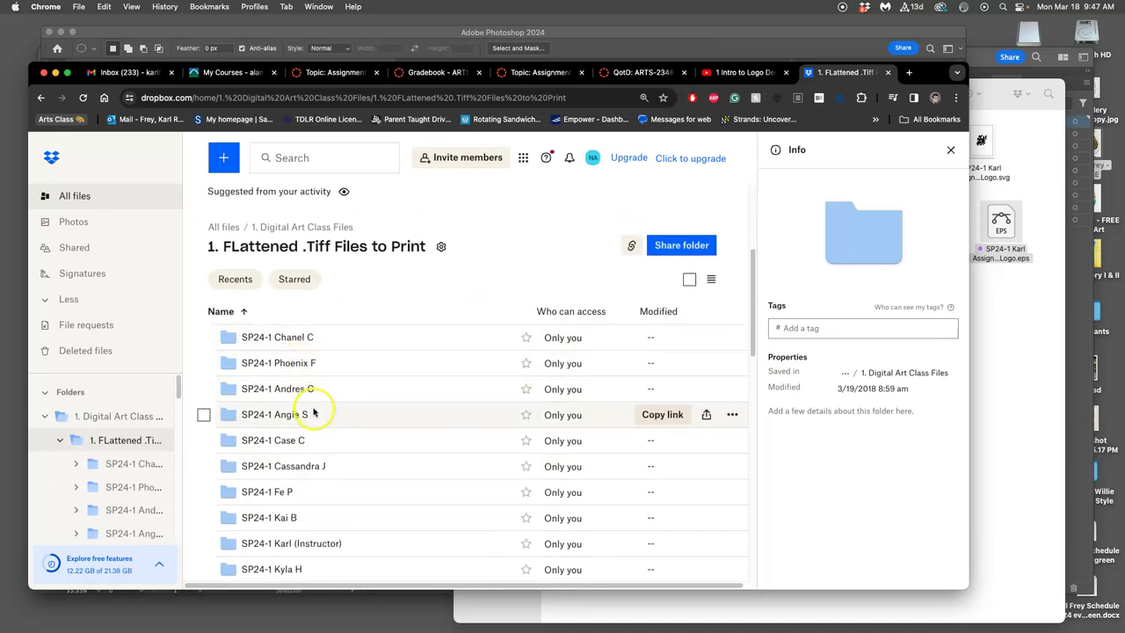
scroll(314, 413, "down", 3)
scroll(302, 407, "down", 1)
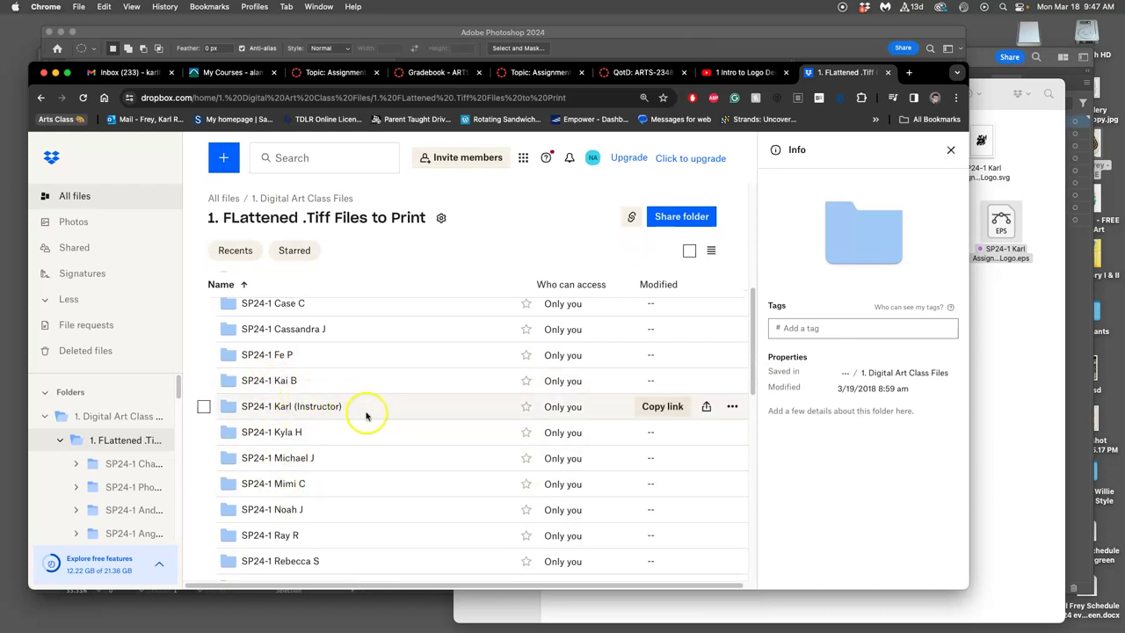
left_click(322, 407)
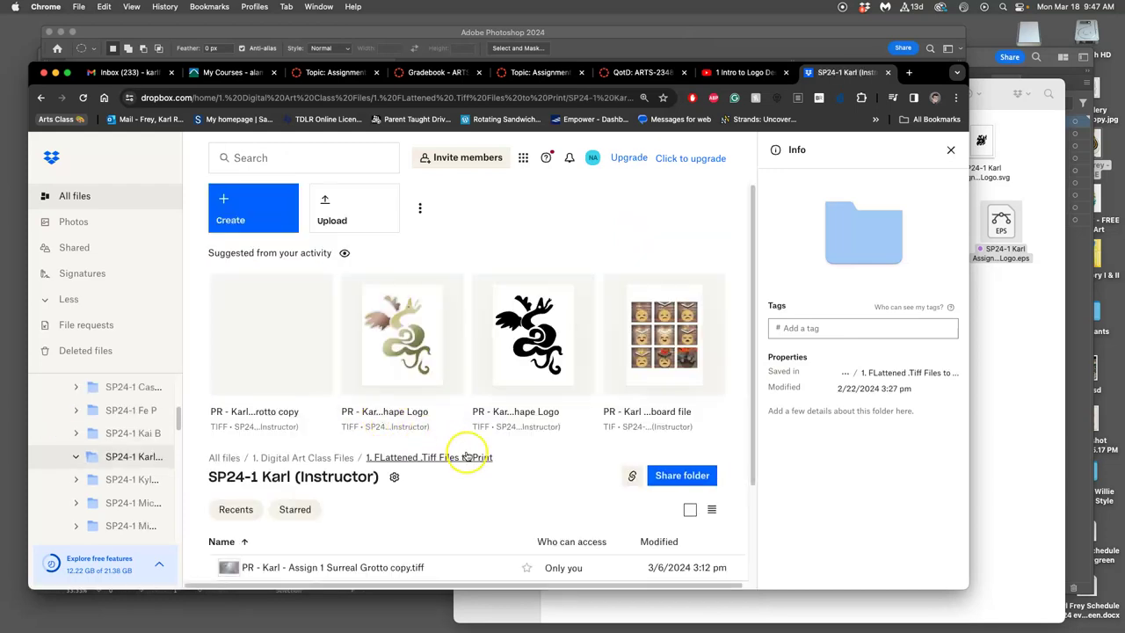
scroll(483, 463, "down", 3)
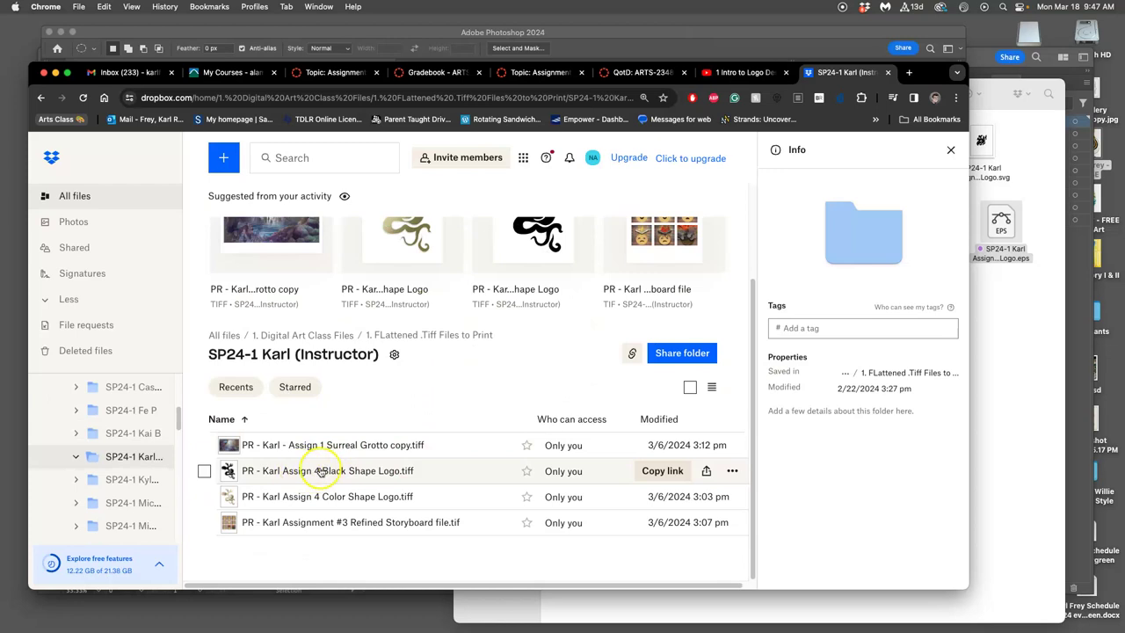
scroll(376, 376, "up", 3)
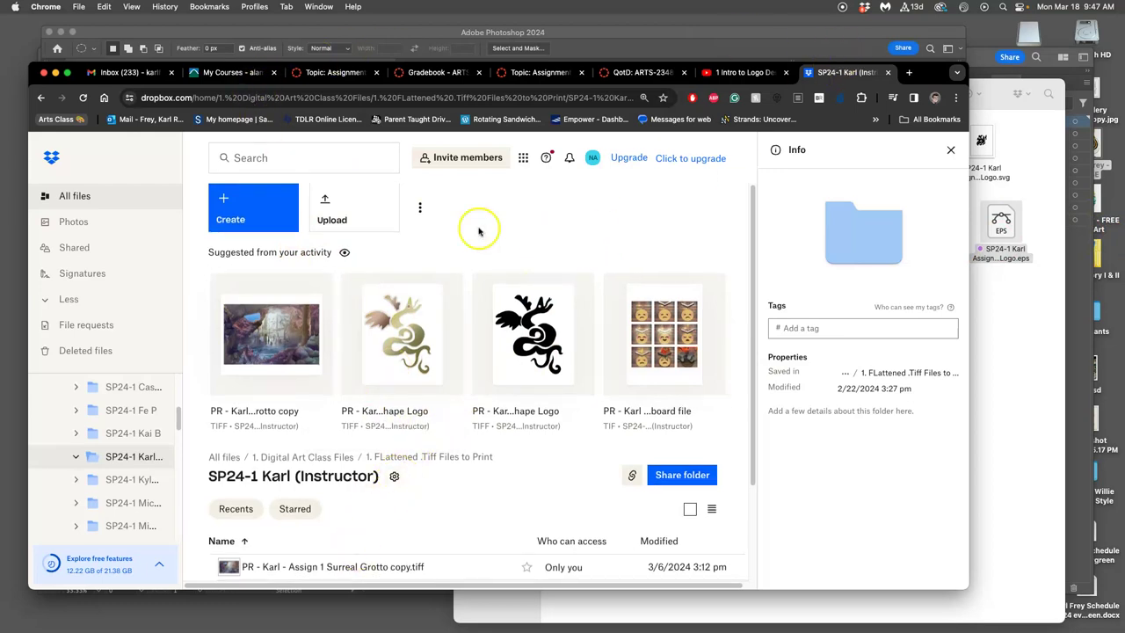
left_click(43, 98)
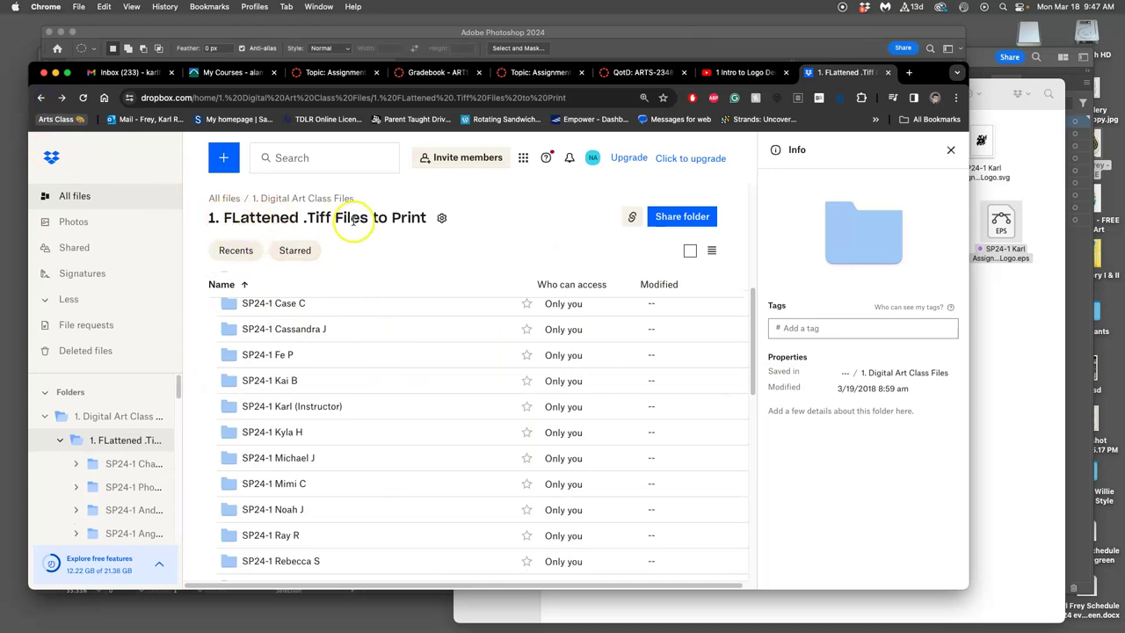
scroll(326, 397, "down", 10)
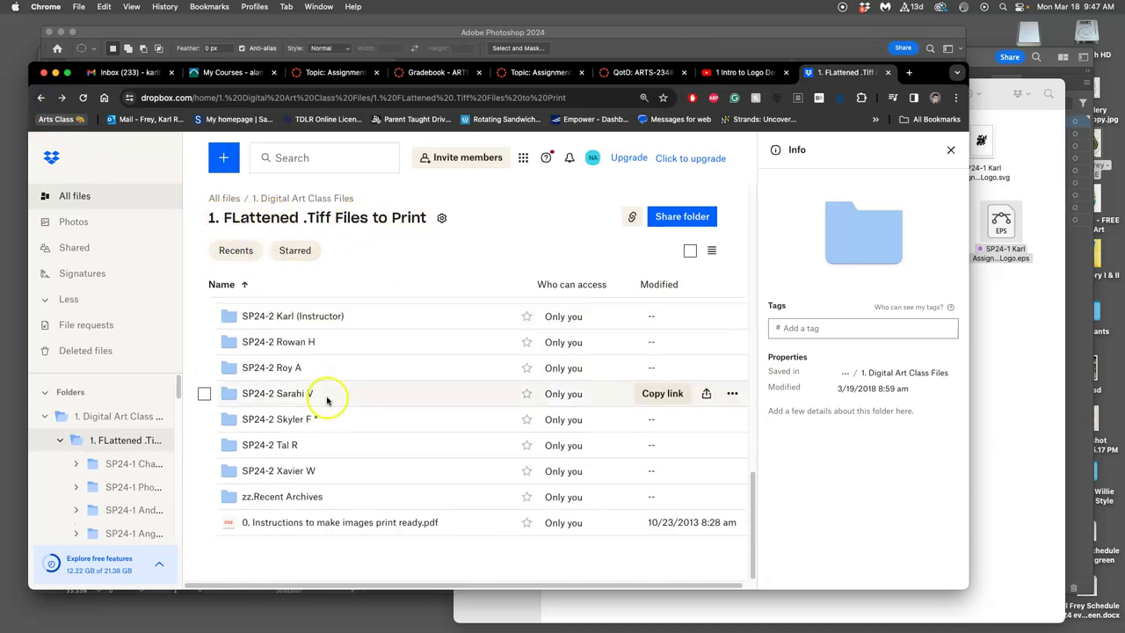
Step: Preview '0. Instructions to make images print ready.pdf', then return to the Photoshop logo document
left_click(338, 526)
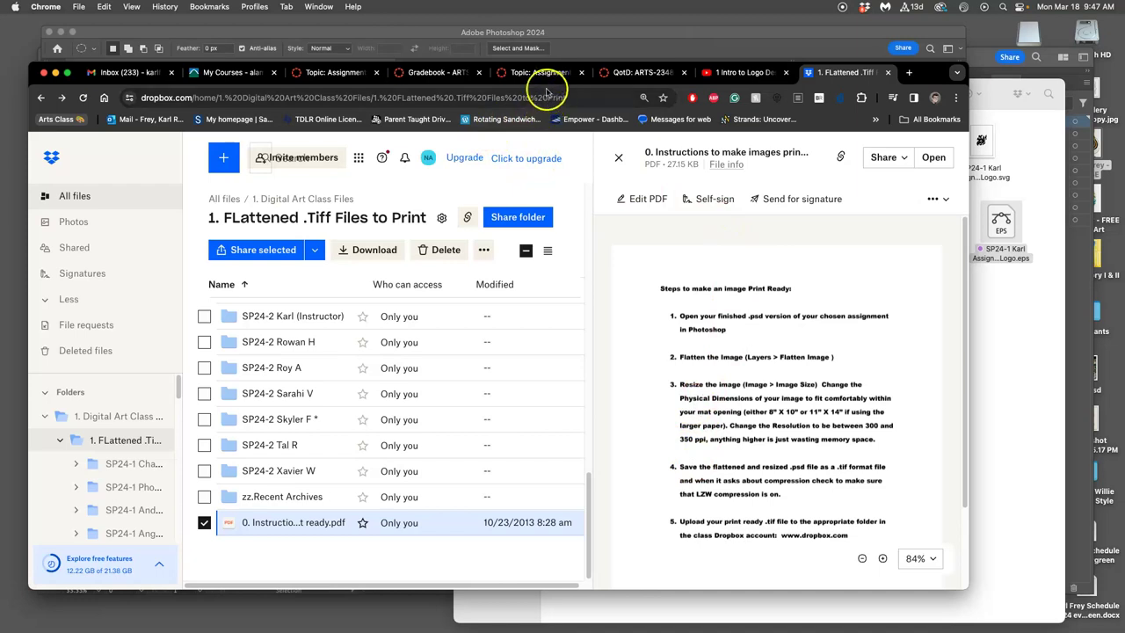
left_click(212, 35)
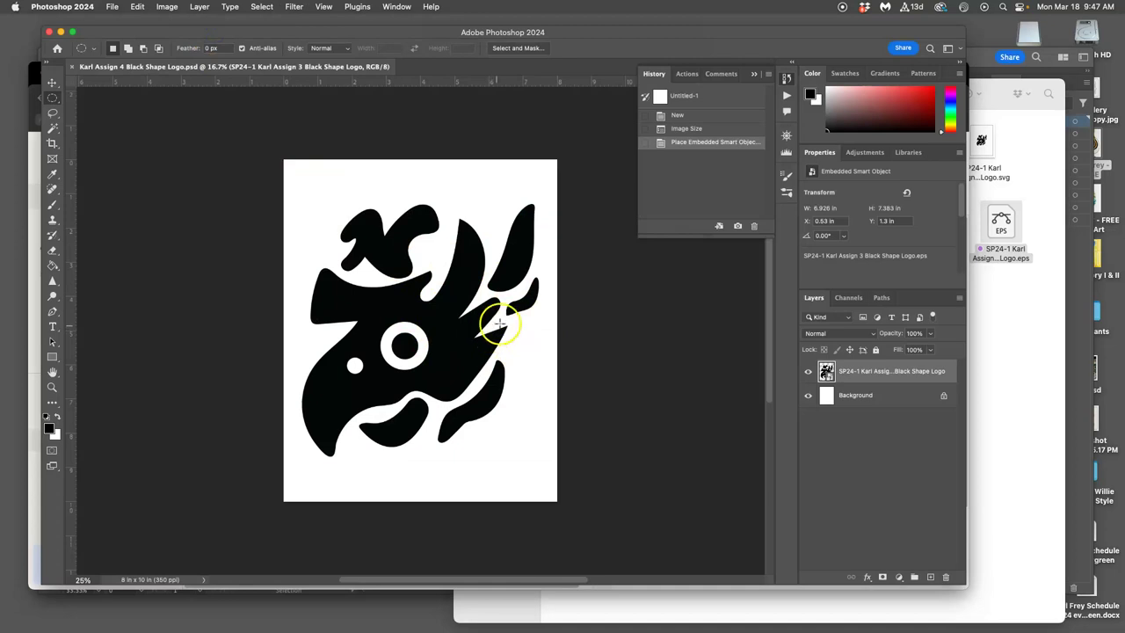
Step: Confirm the Image Size is 8 × 10 in at 350 ppi and flatten the image
left_click(167, 7)
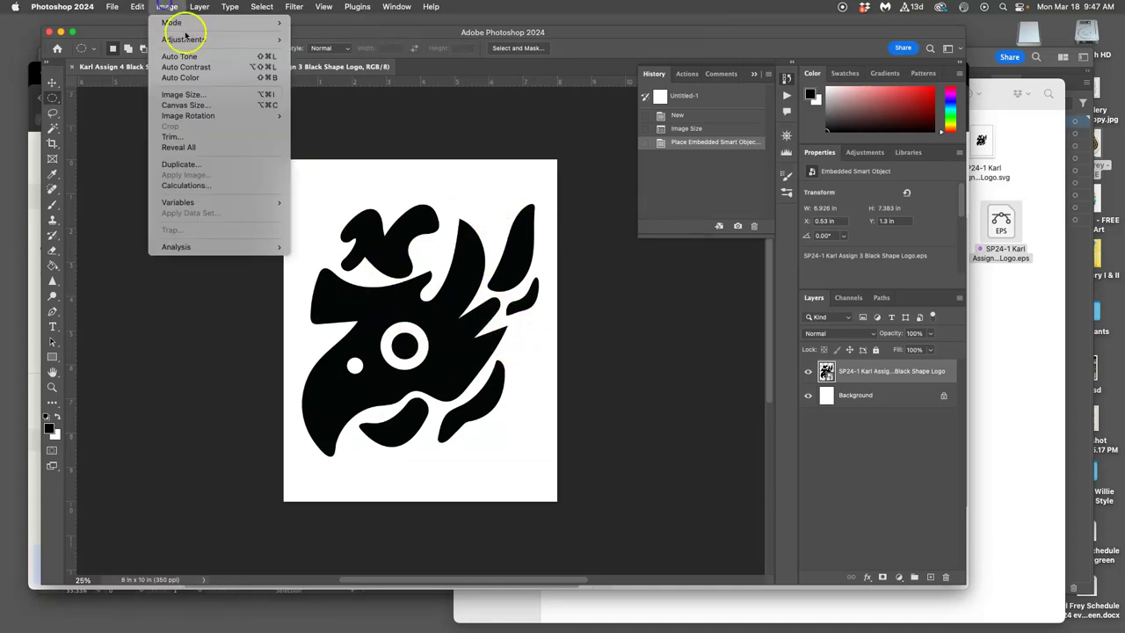
left_click(208, 100)
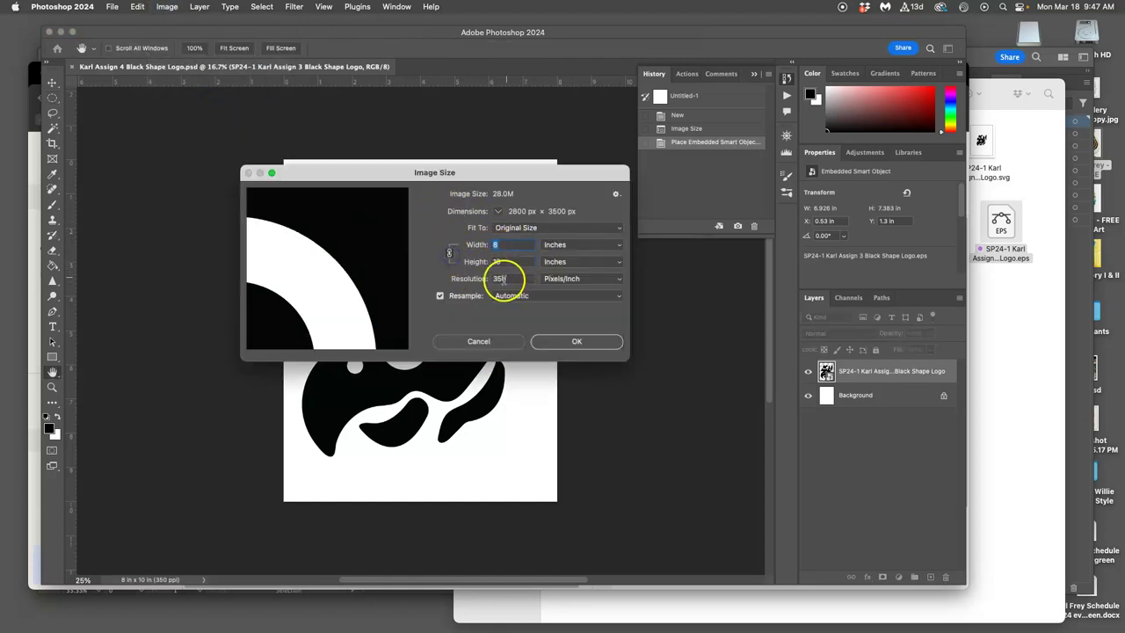
left_click(577, 341)
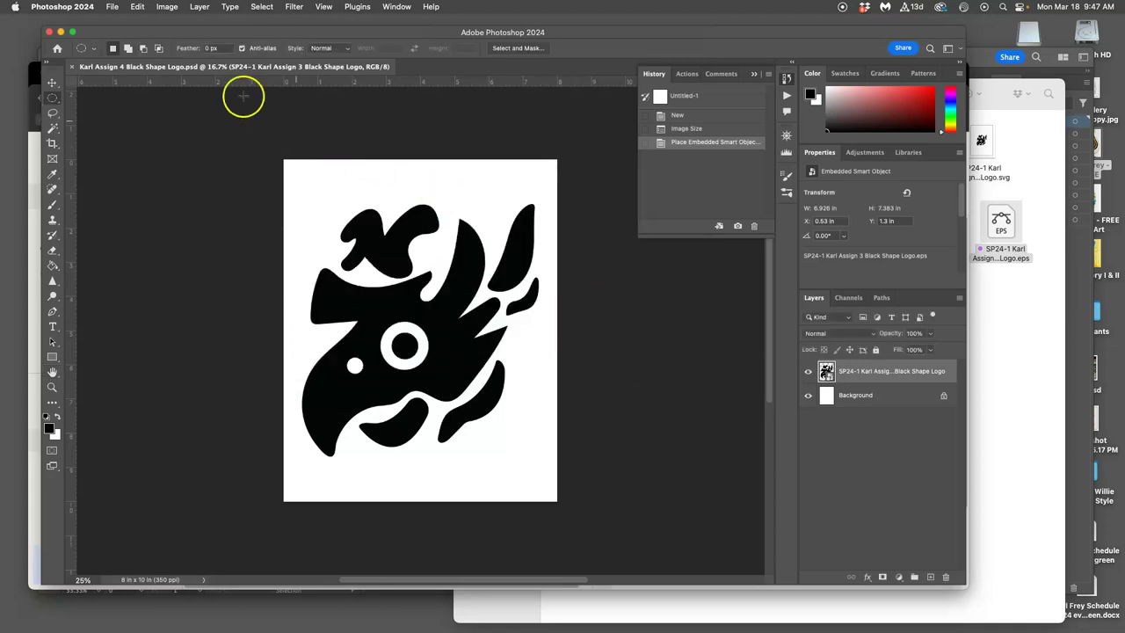
left_click(200, 7)
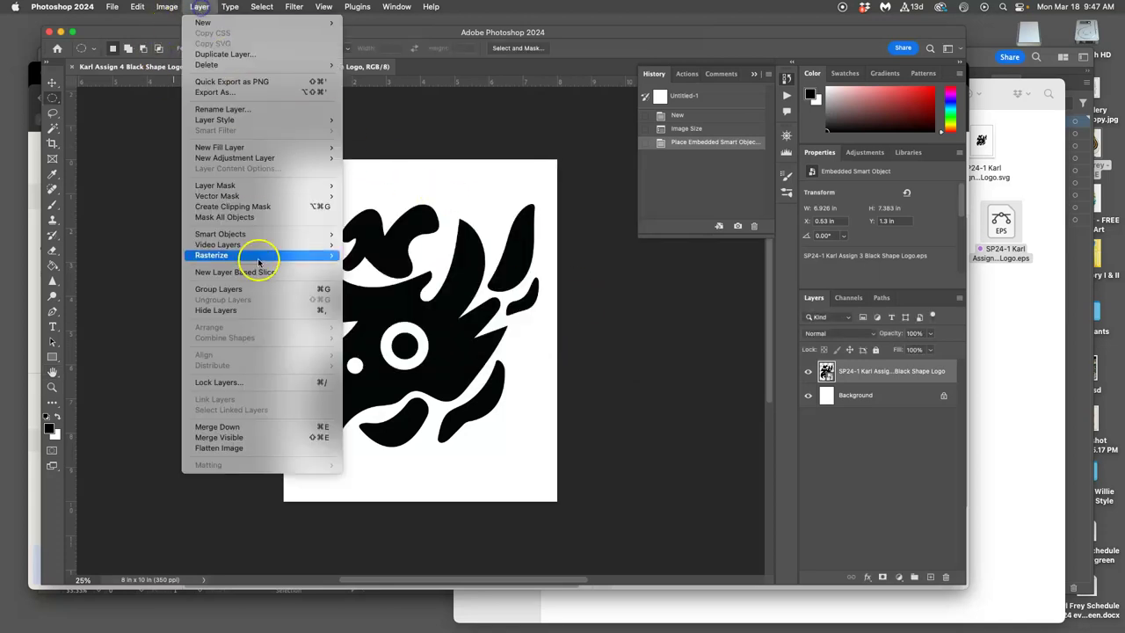
left_click(270, 450)
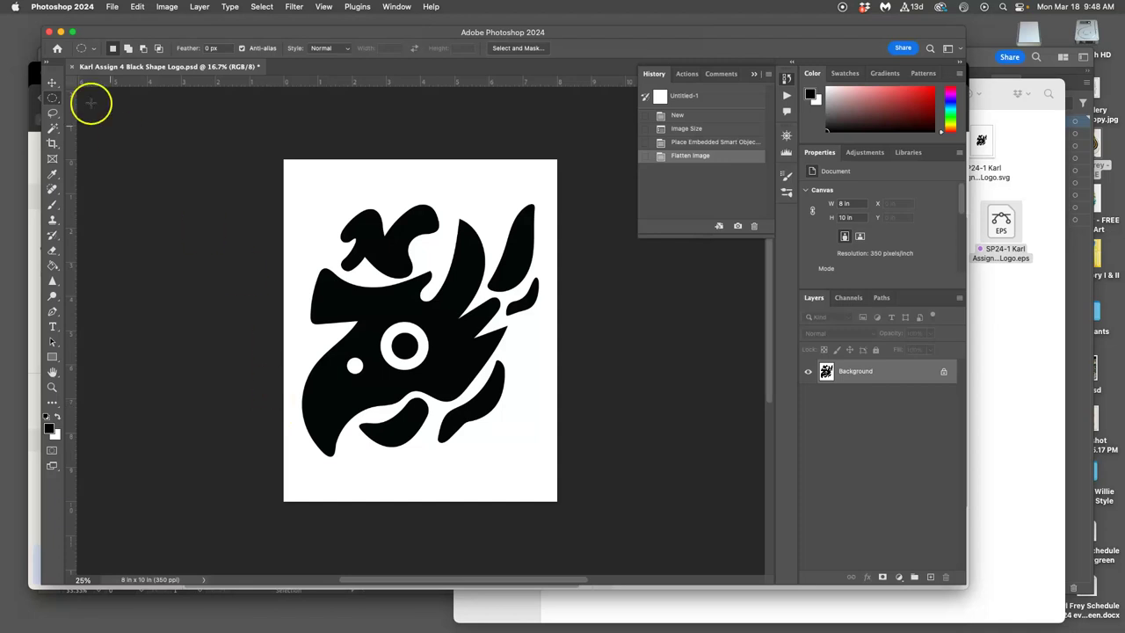
Step: Save As TIFF format with 'PR-' prefixed to the existing file name
left_click(112, 6)
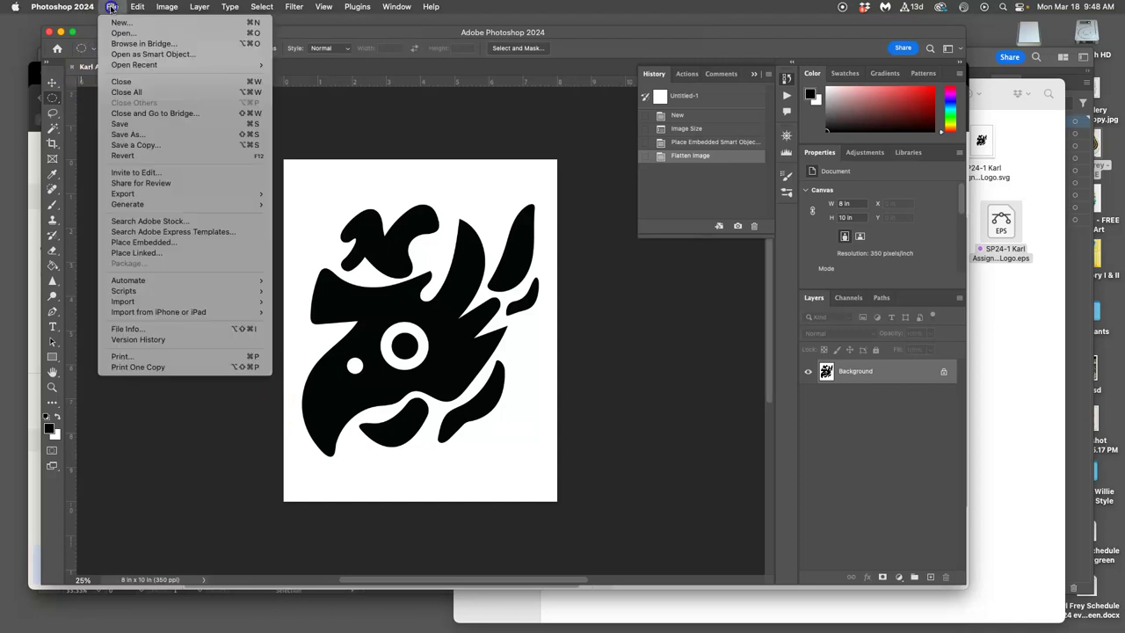
left_click(132, 135)
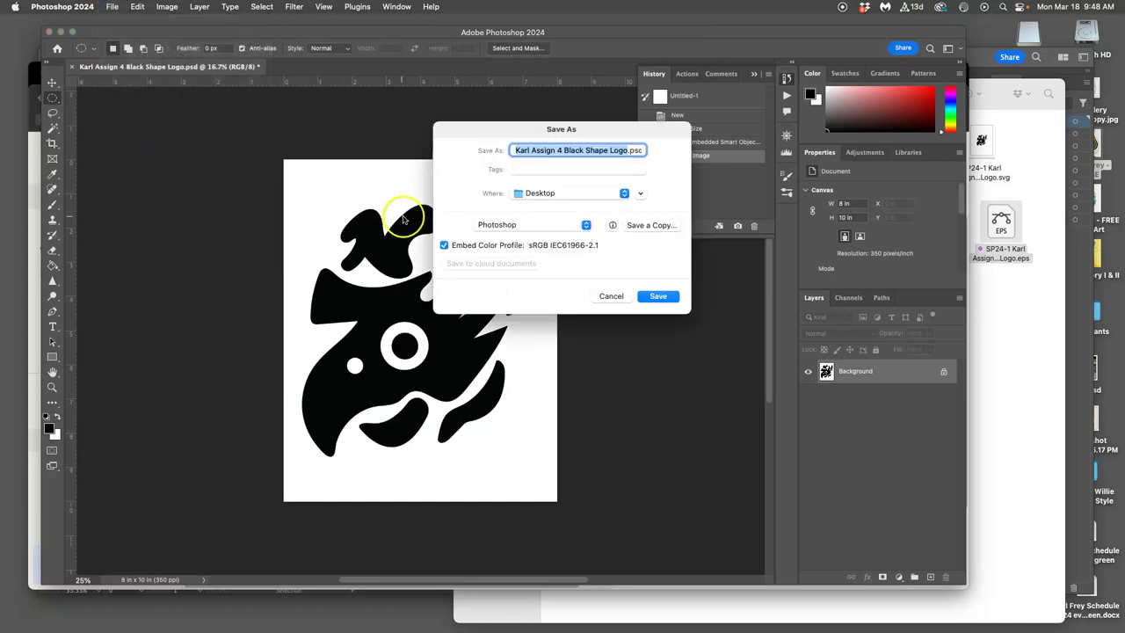
left_click(517, 150)
type("P")
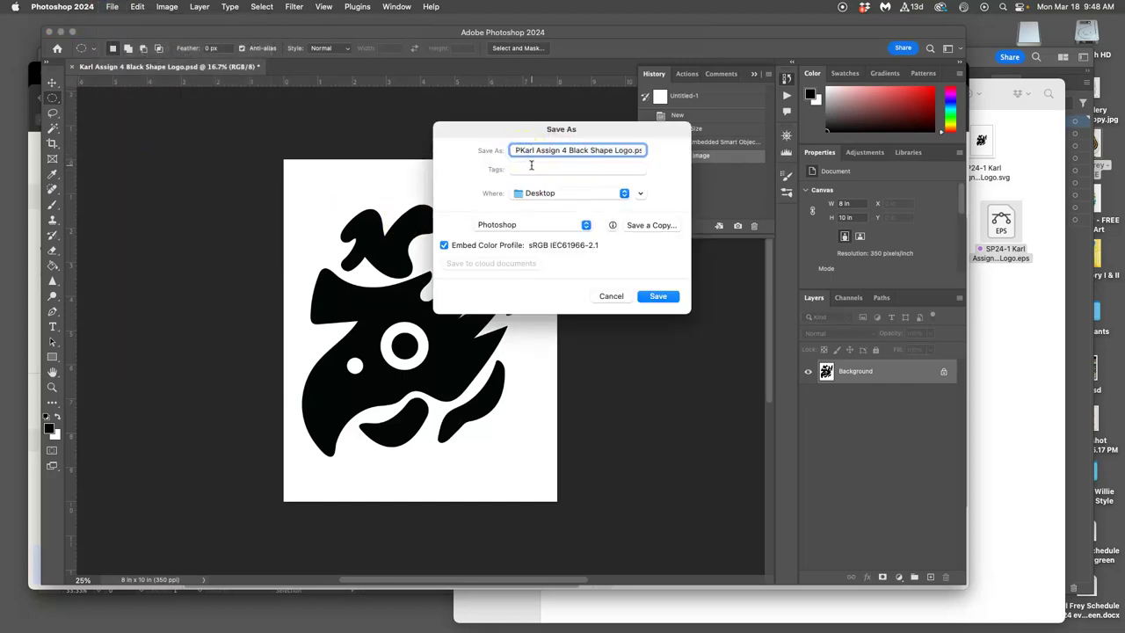
type("R-")
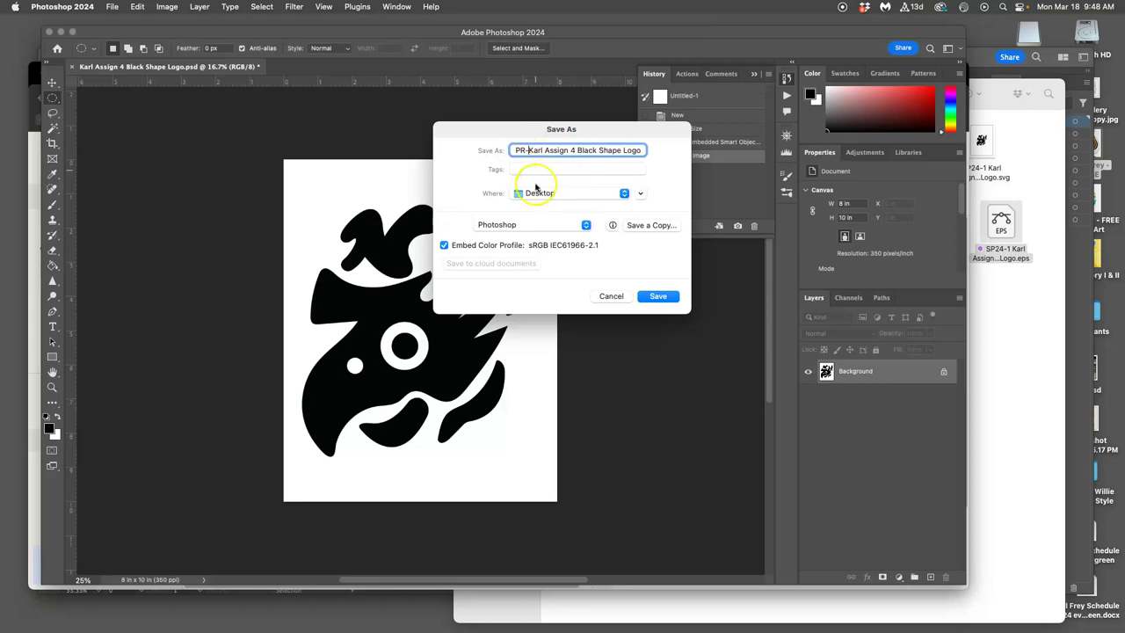
left_click(524, 227)
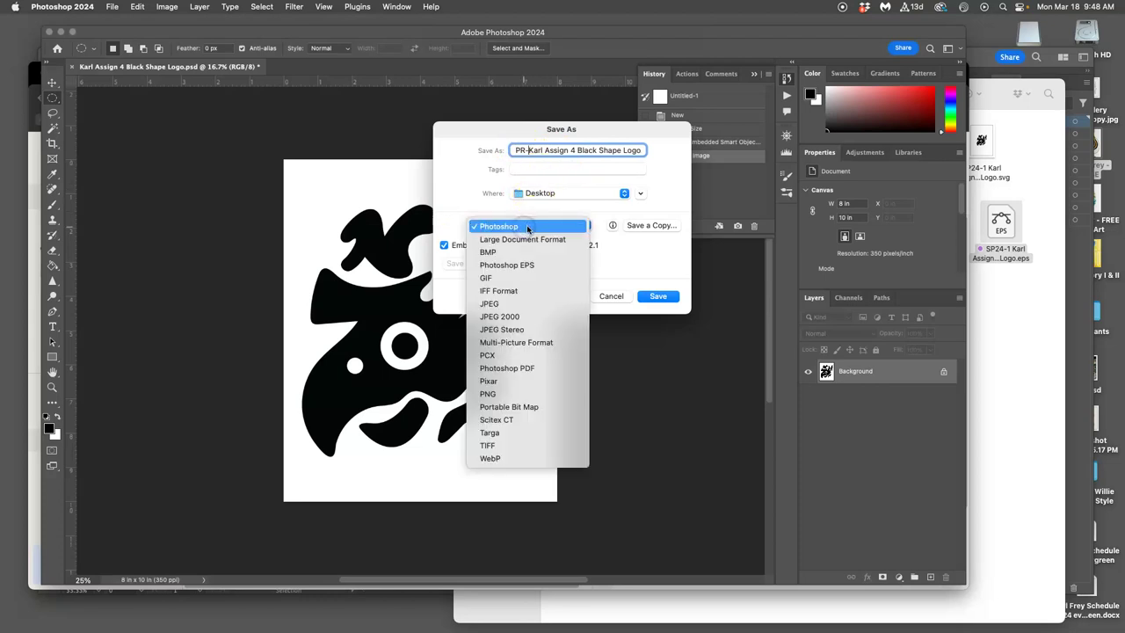
left_click(505, 446)
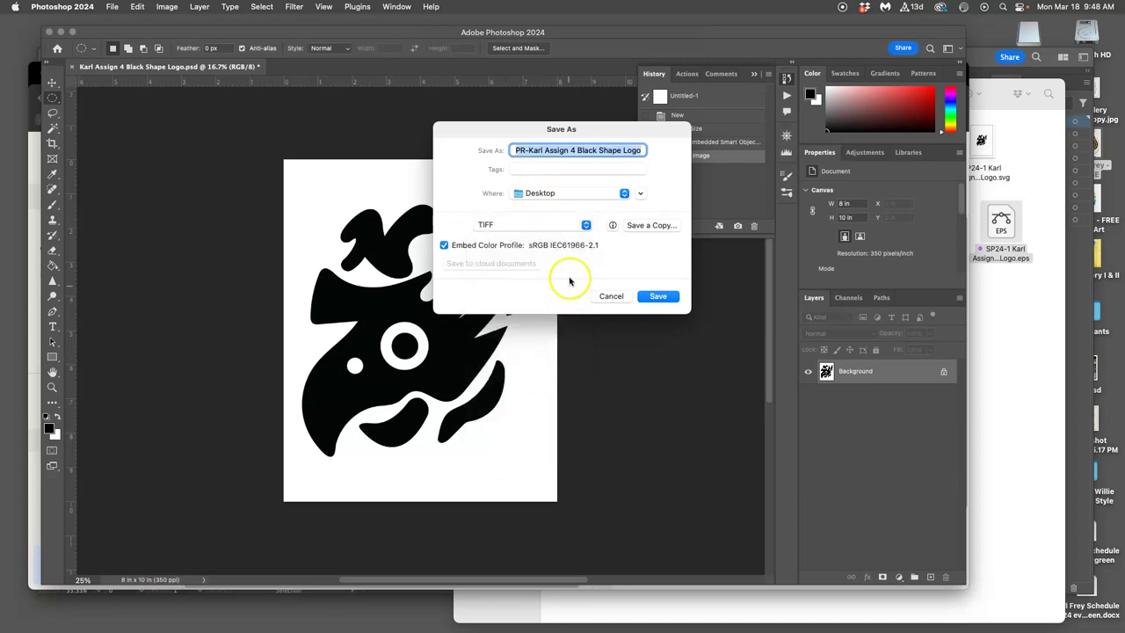
left_click(658, 296)
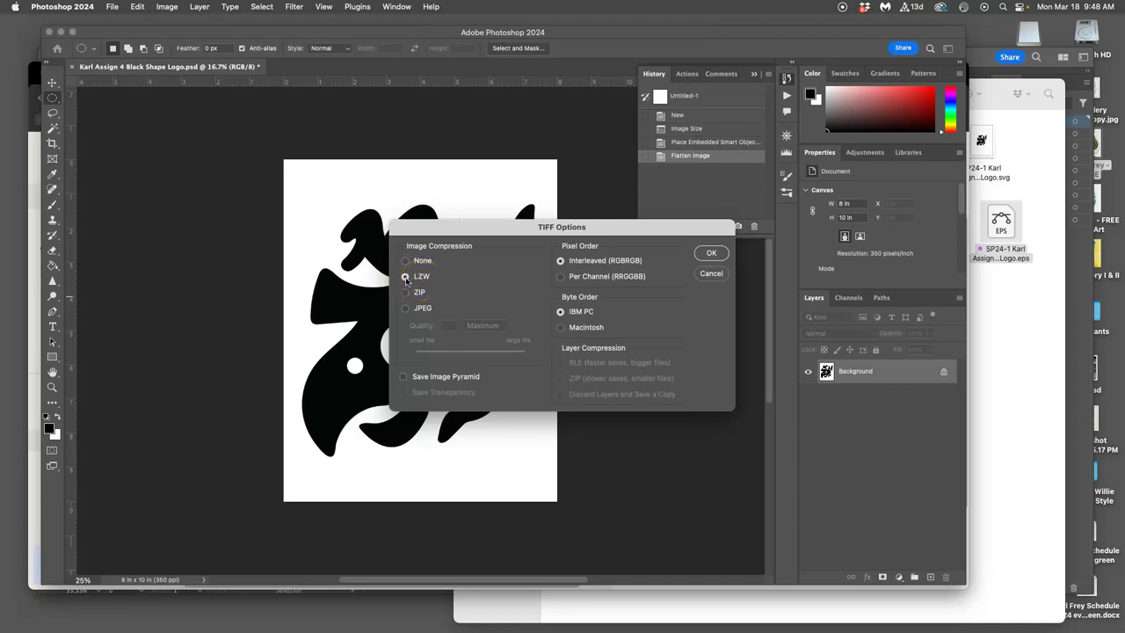
Step: Finish the TIFF save with LZW compression
left_click(711, 253)
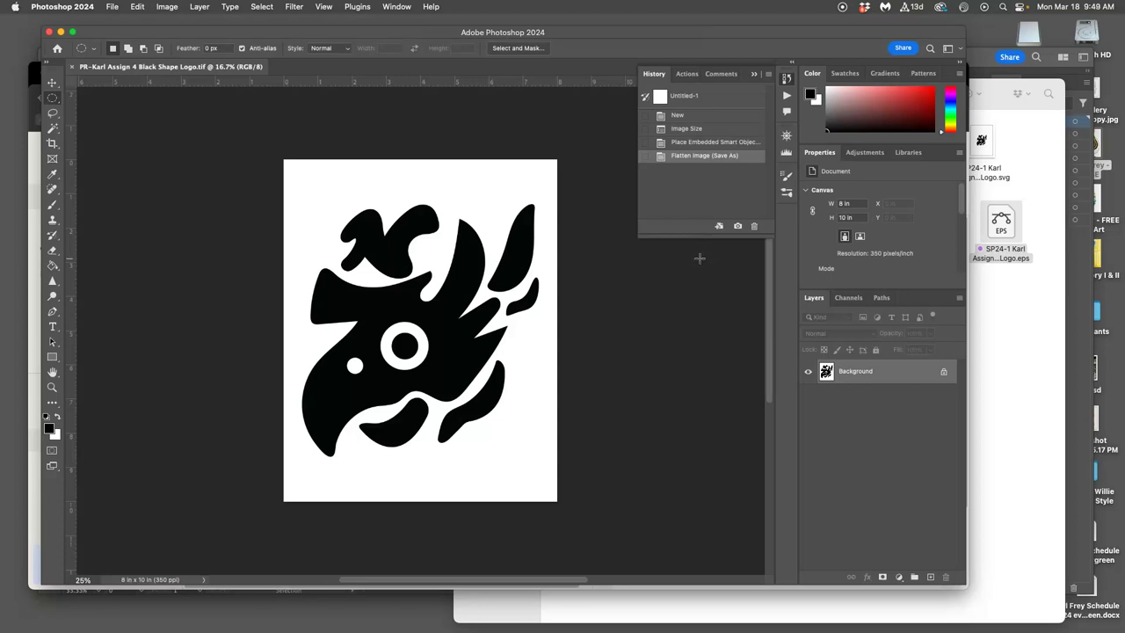
left_click(1017, 328)
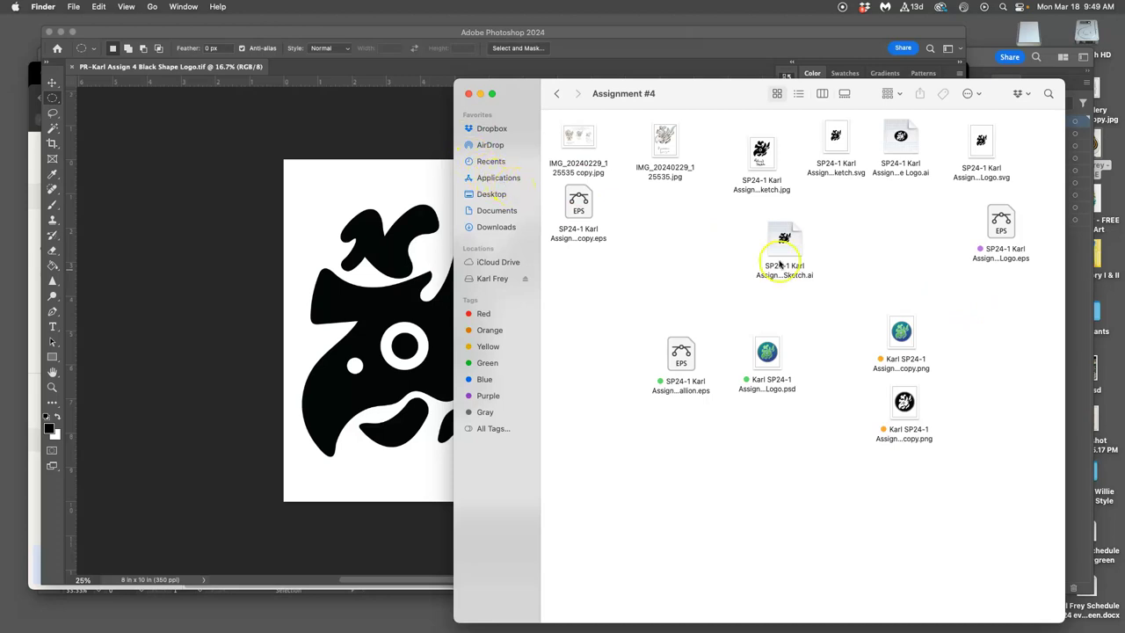
left_click(855, 278)
Step: Give the saved .tif file on the desktop a purple tag
key("F11")
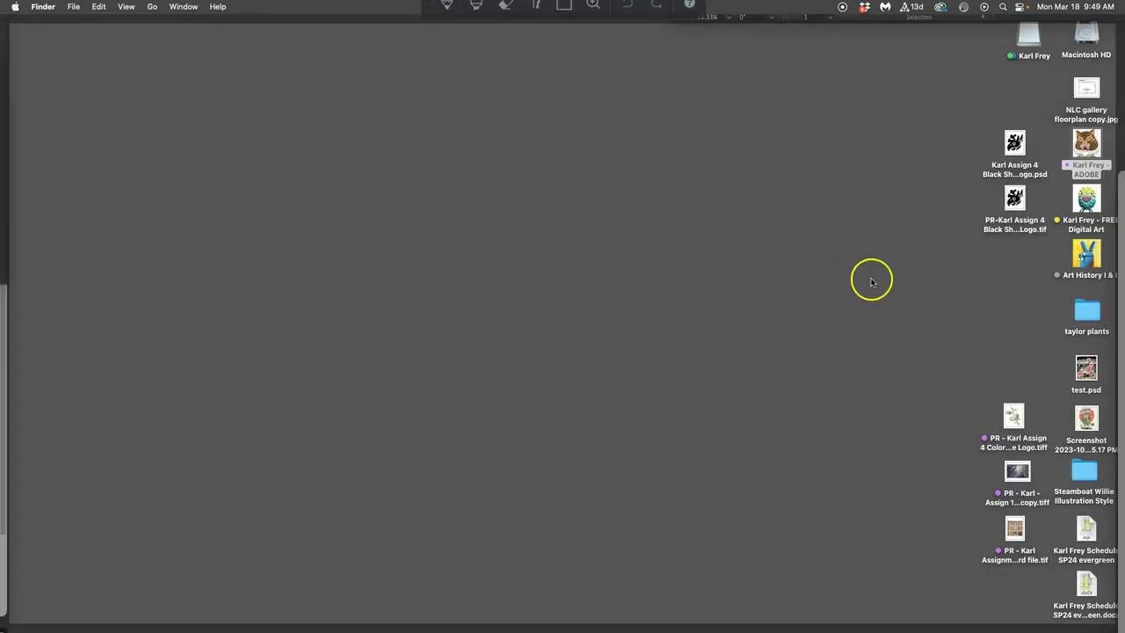
right_click(1015, 224)
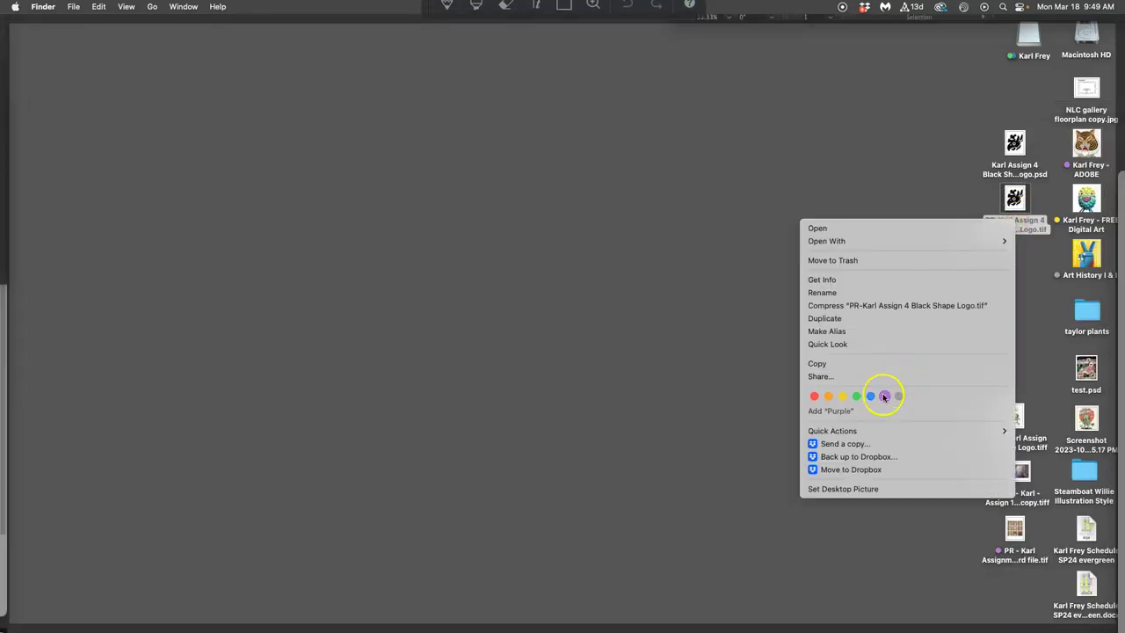
left_click(883, 396)
key("F11")
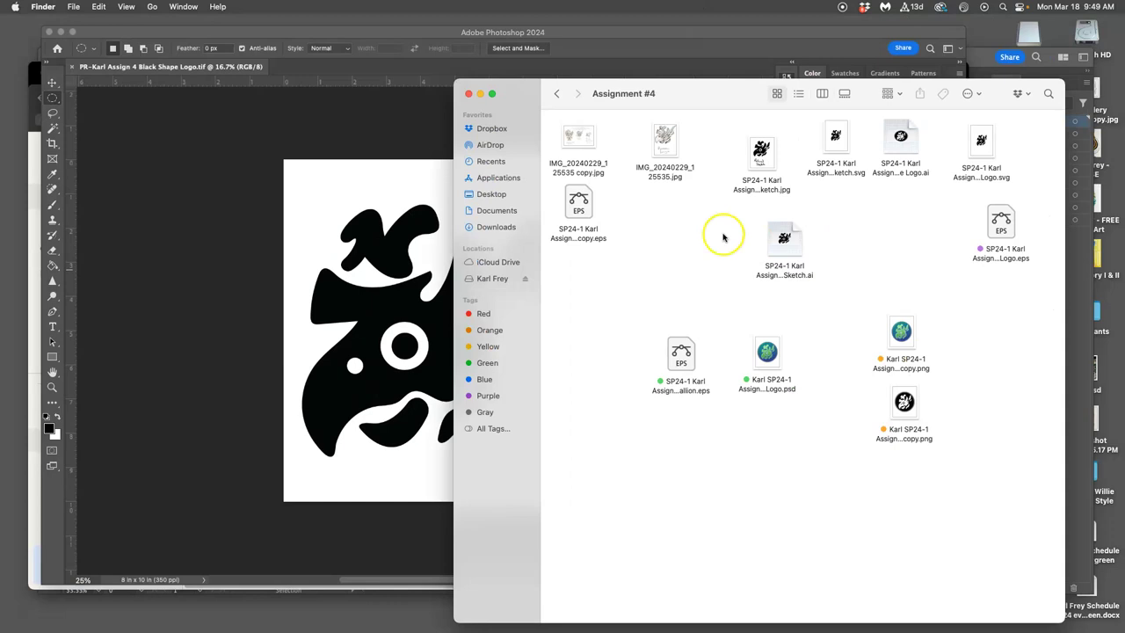
Step: Open the instructor's Dropbox folder and drag the desktop PR- TIFF into it to upload
left_click(35, 187)
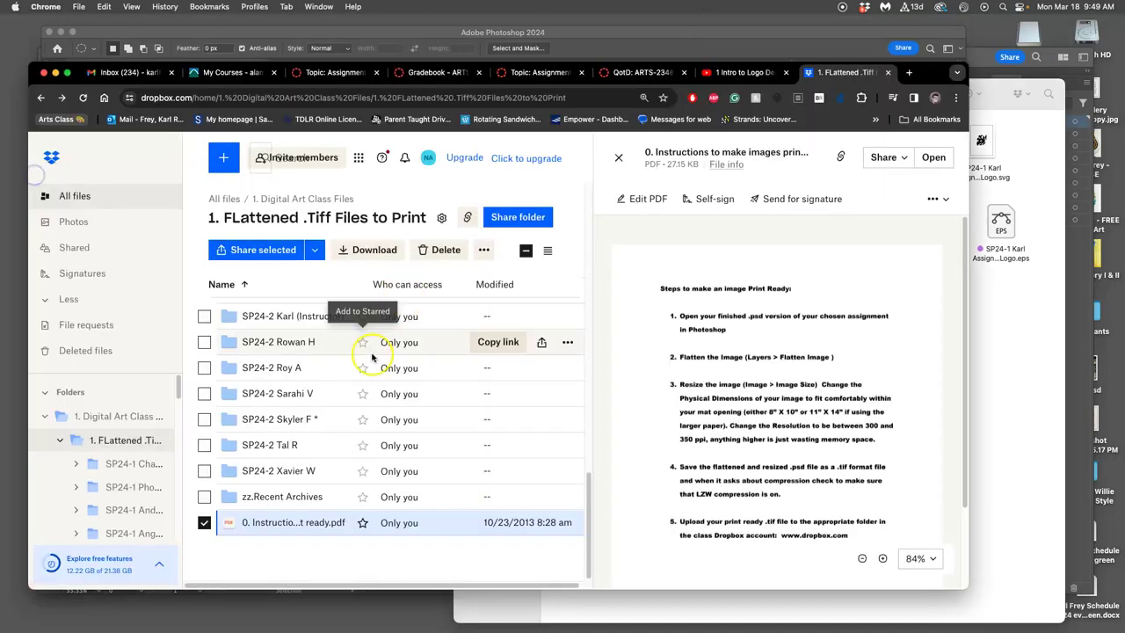
scroll(281, 329, "up", 3)
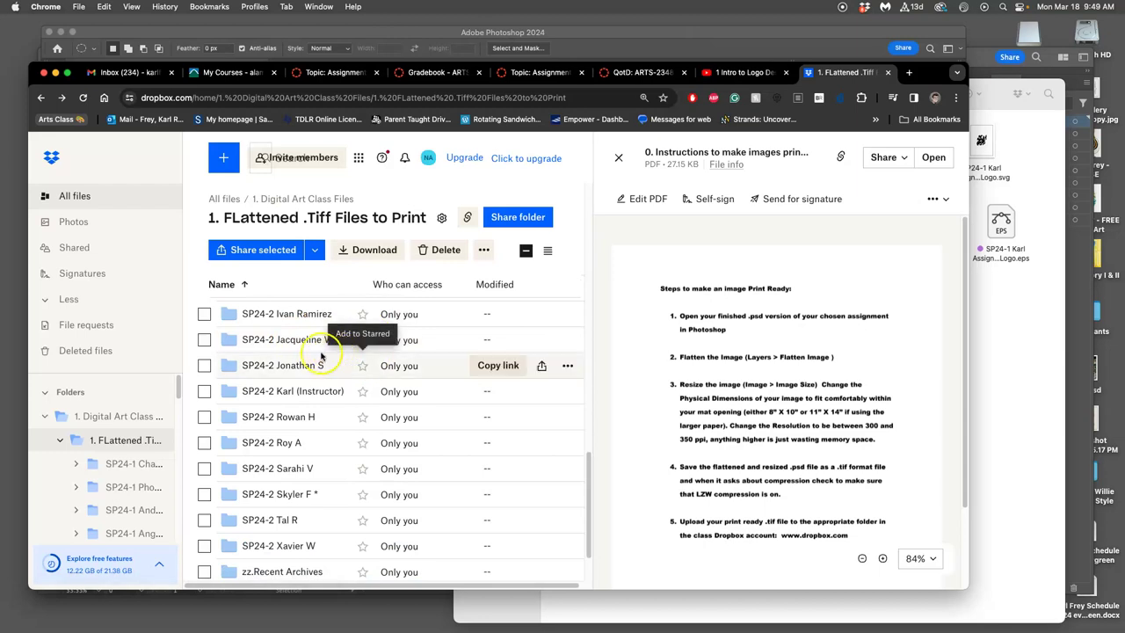
scroll(299, 349, "down", 3)
scroll(299, 349, "up", 15)
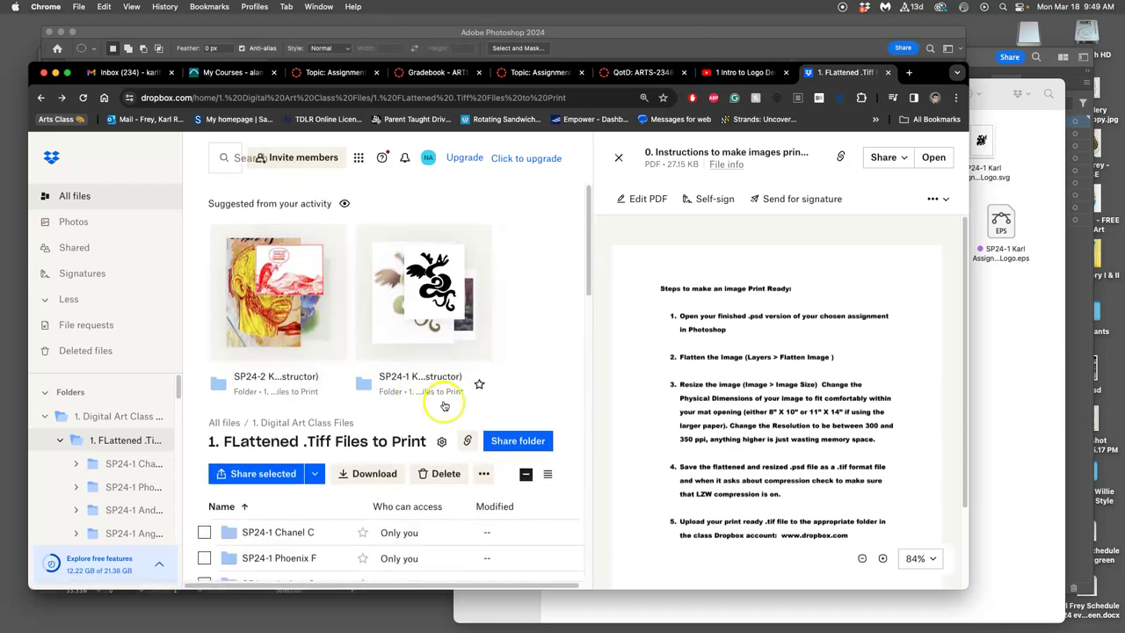
scroll(445, 387, "down", 3)
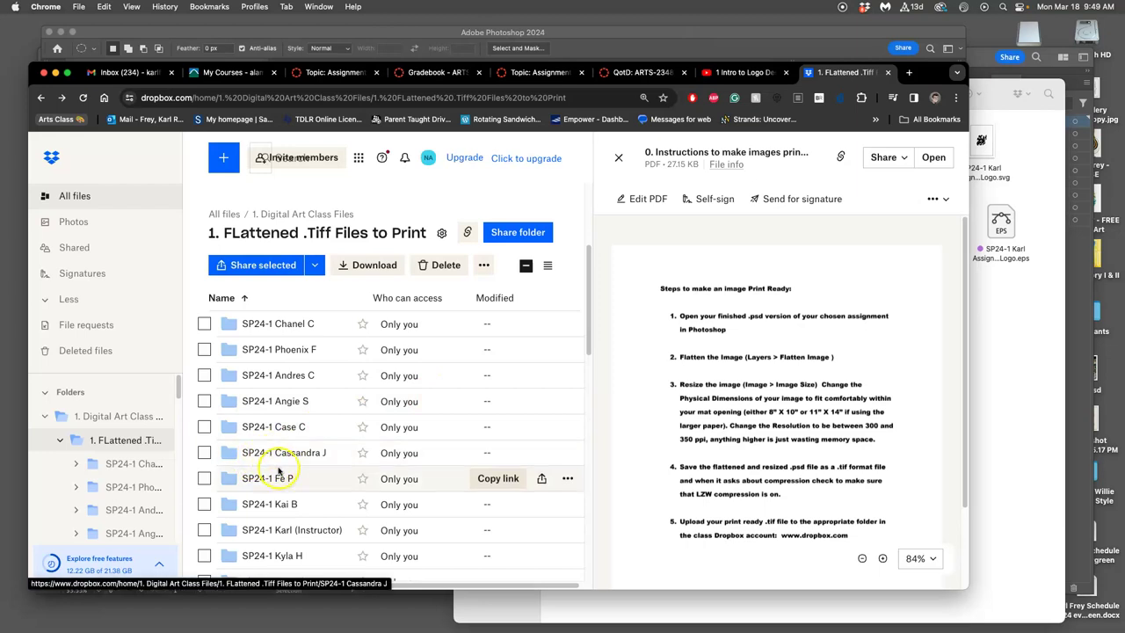
scroll(281, 471, "down", 1)
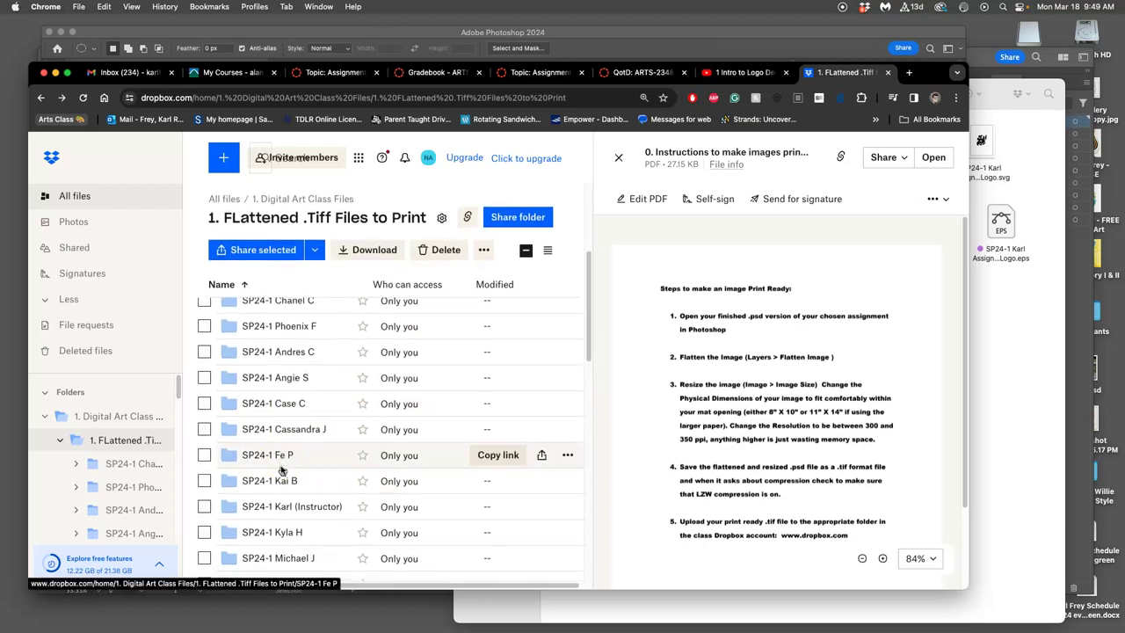
scroll(280, 479, "down", 1)
left_click(275, 499)
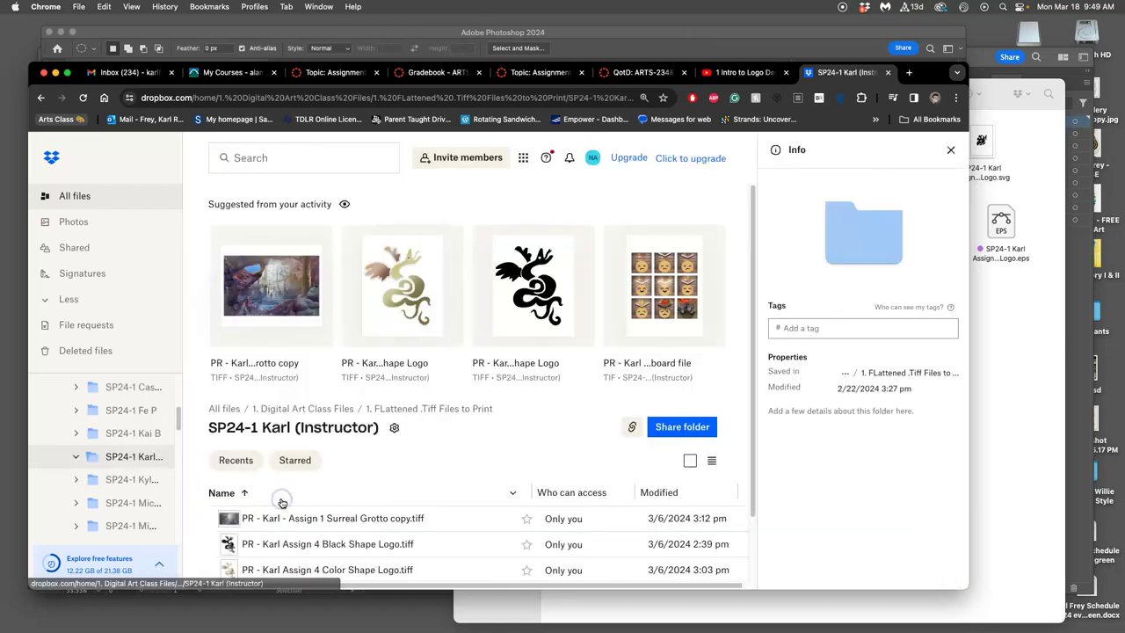
scroll(482, 461, "down", 2)
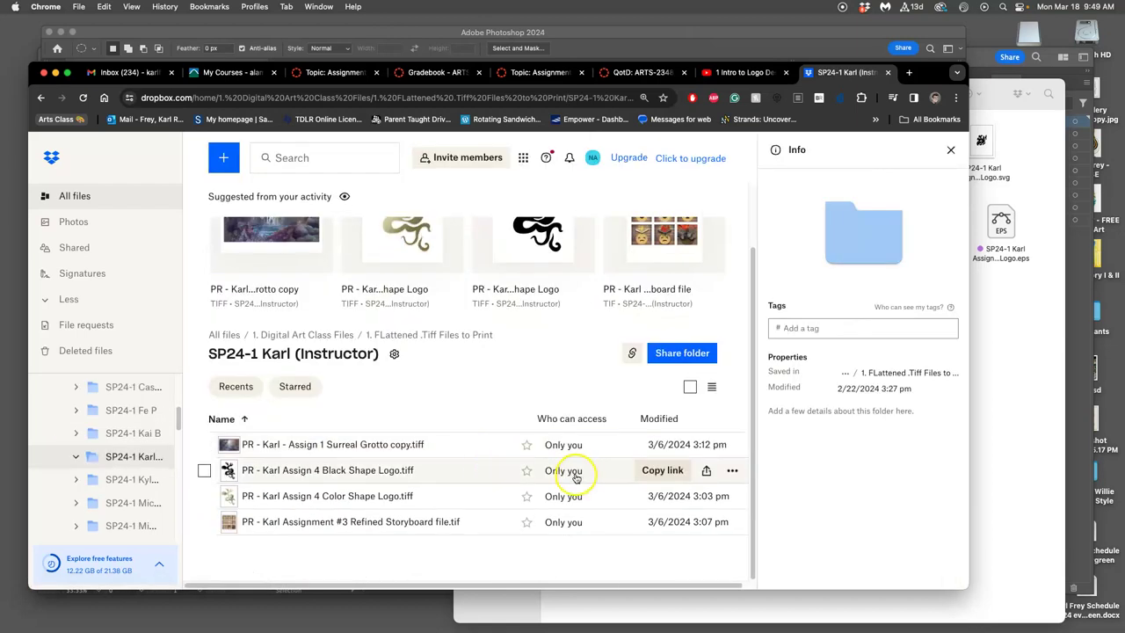
key("F11")
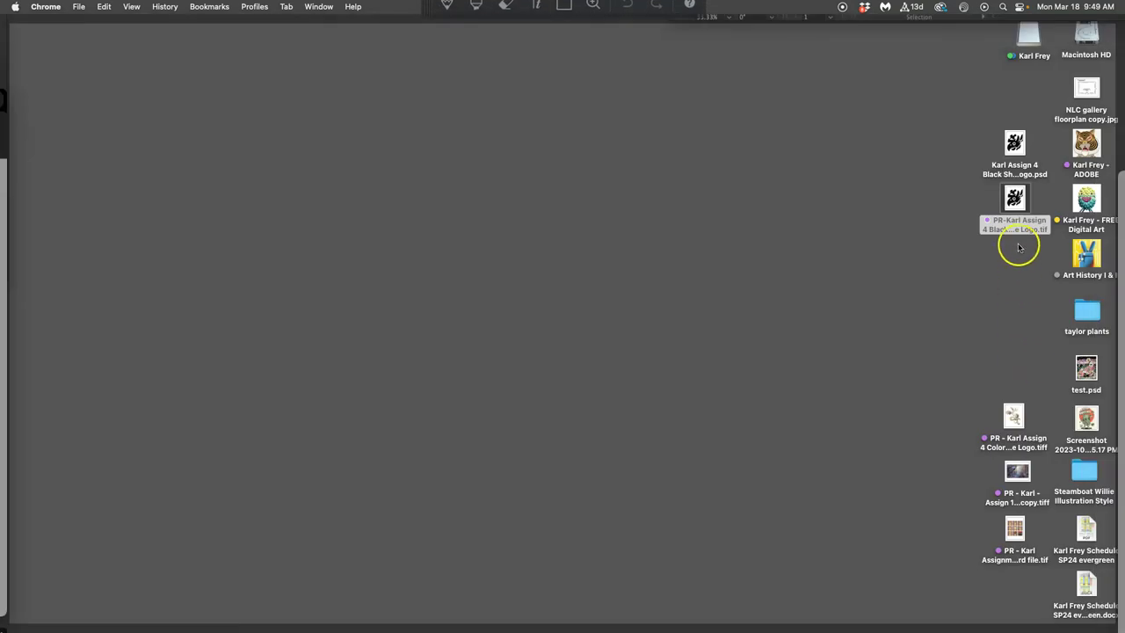
left_click_drag(1017, 198, 367, 515)
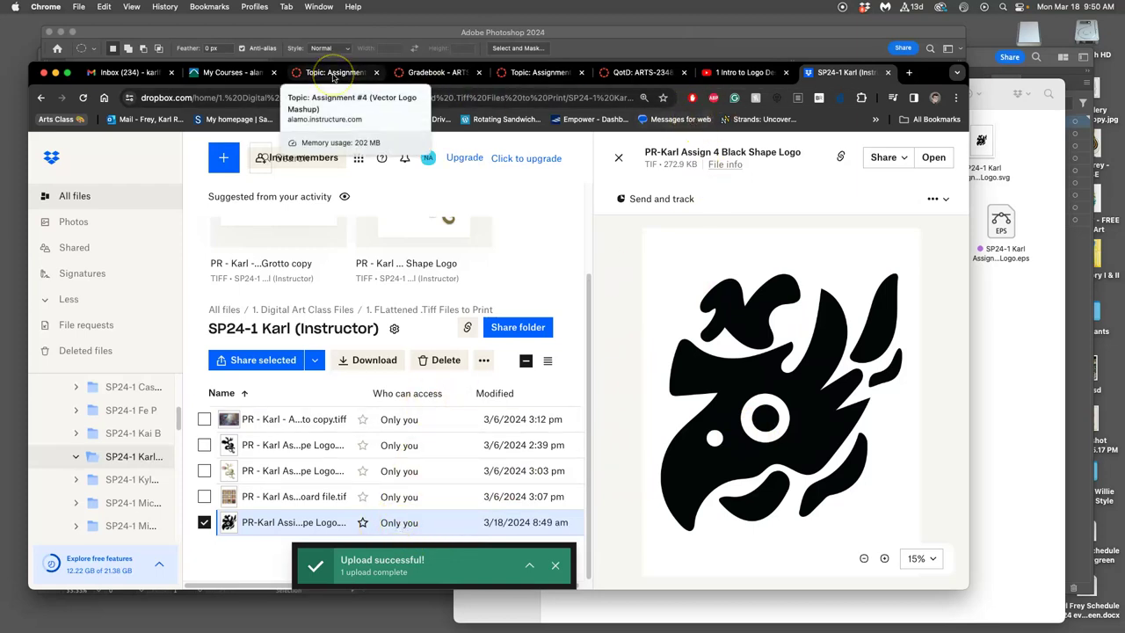
Step: Open the desktop PSD, duplicate the logo smart object with Cmd+J, and hide the original layer
left_click(1048, 192)
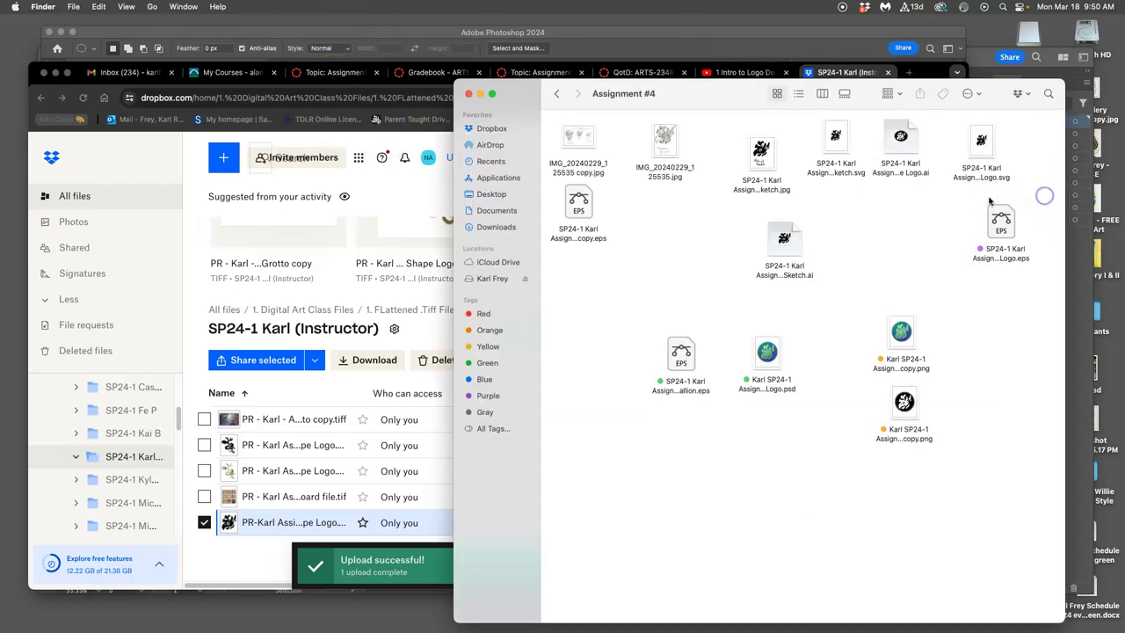
key("F11")
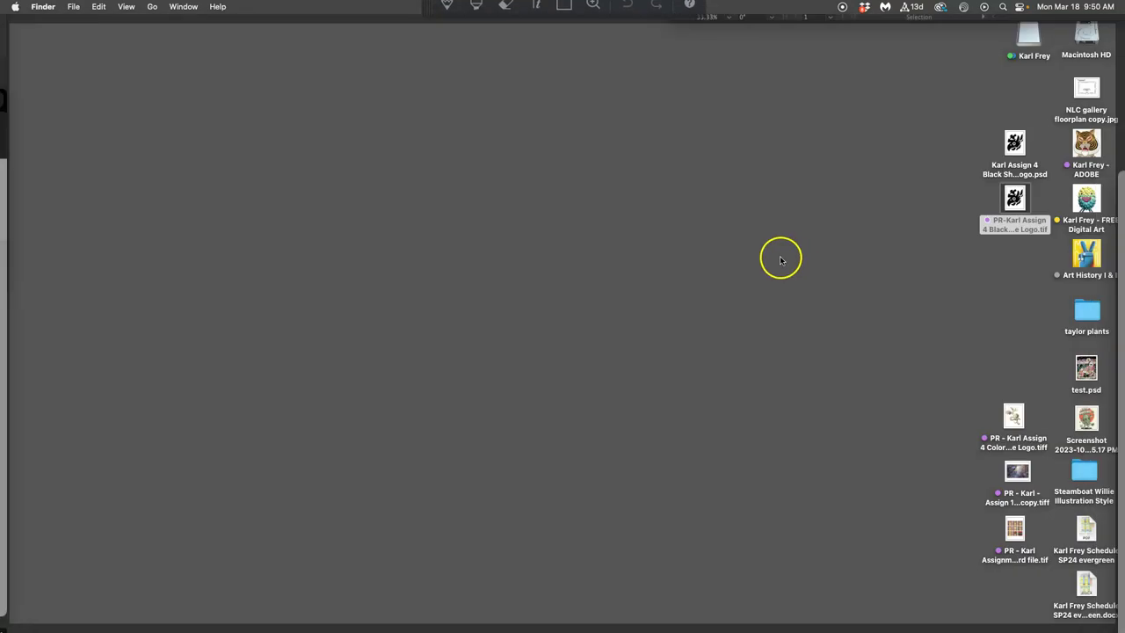
double_click(1008, 153)
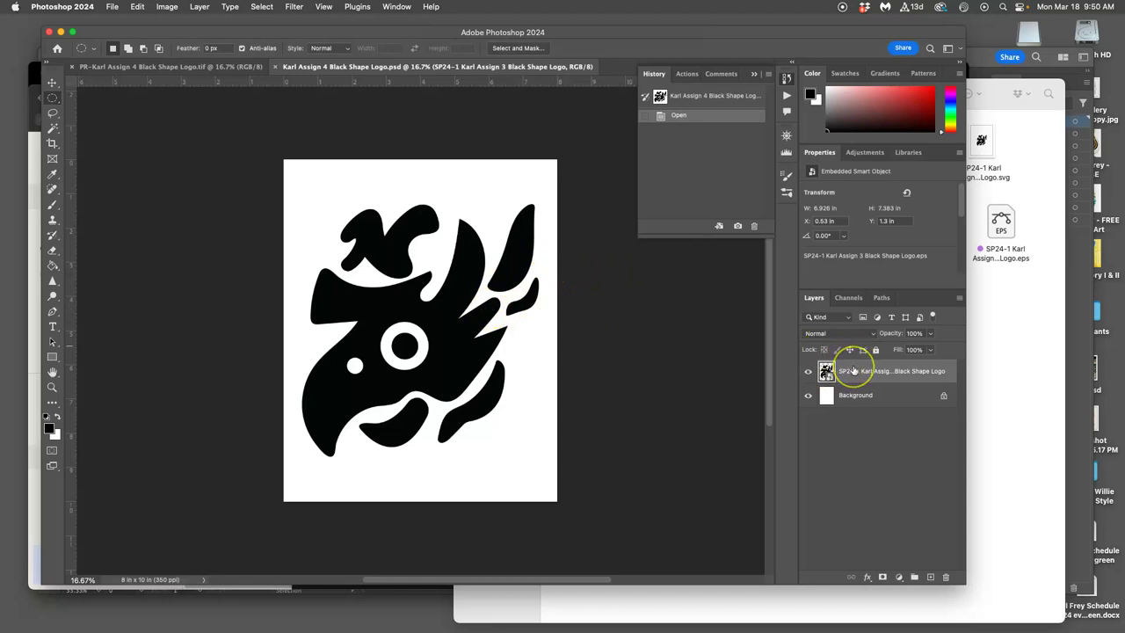
key("super+j")
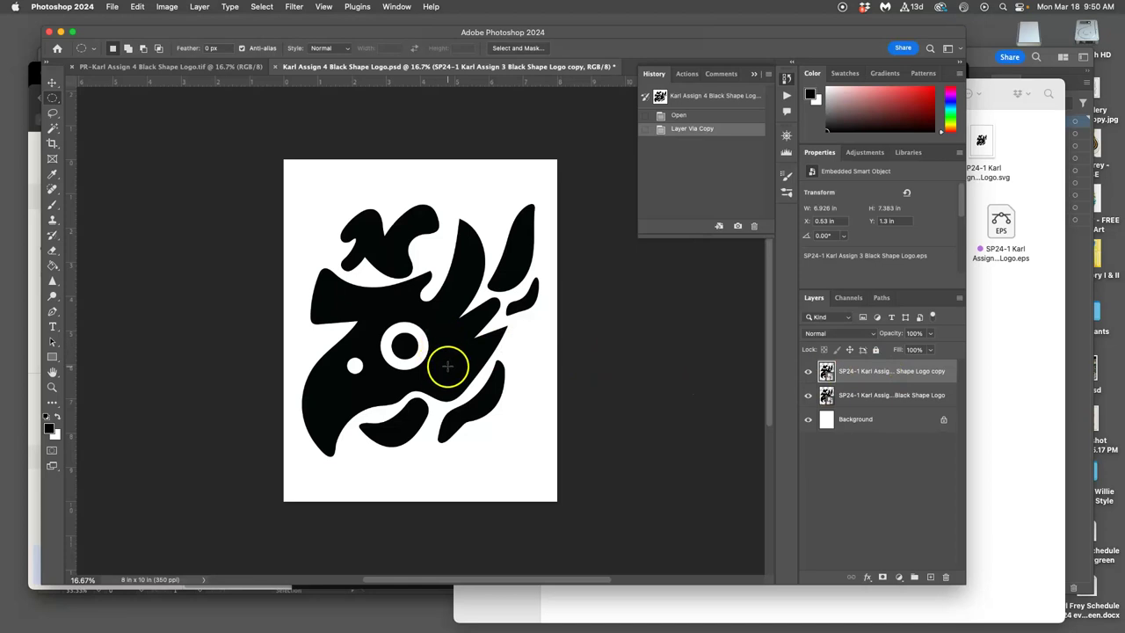
left_click(807, 398)
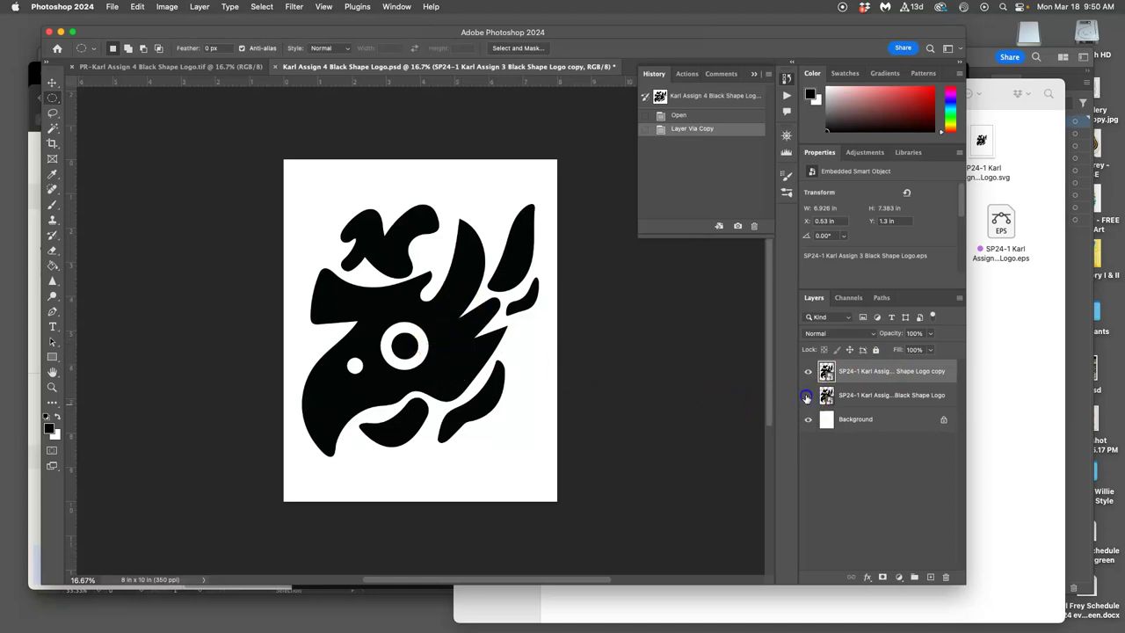
Step: Add a light green Color Overlay, Normal blending at 100%, to the copy layer
double_click(938, 366)
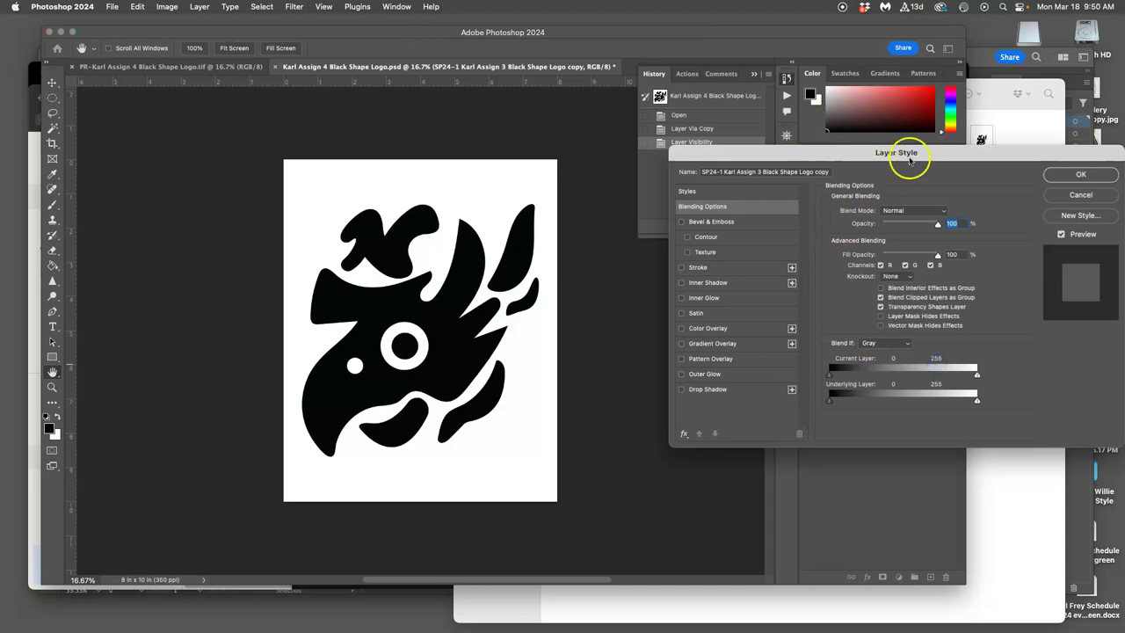
left_click_drag(931, 154, 879, 190)
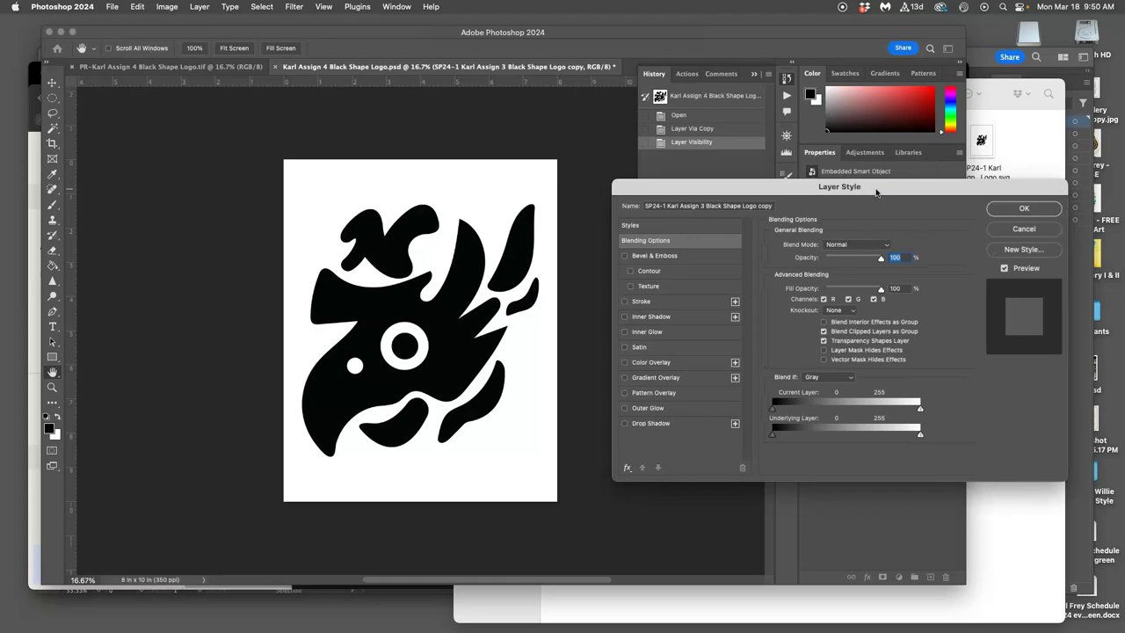
left_click(625, 364)
left_click(660, 362)
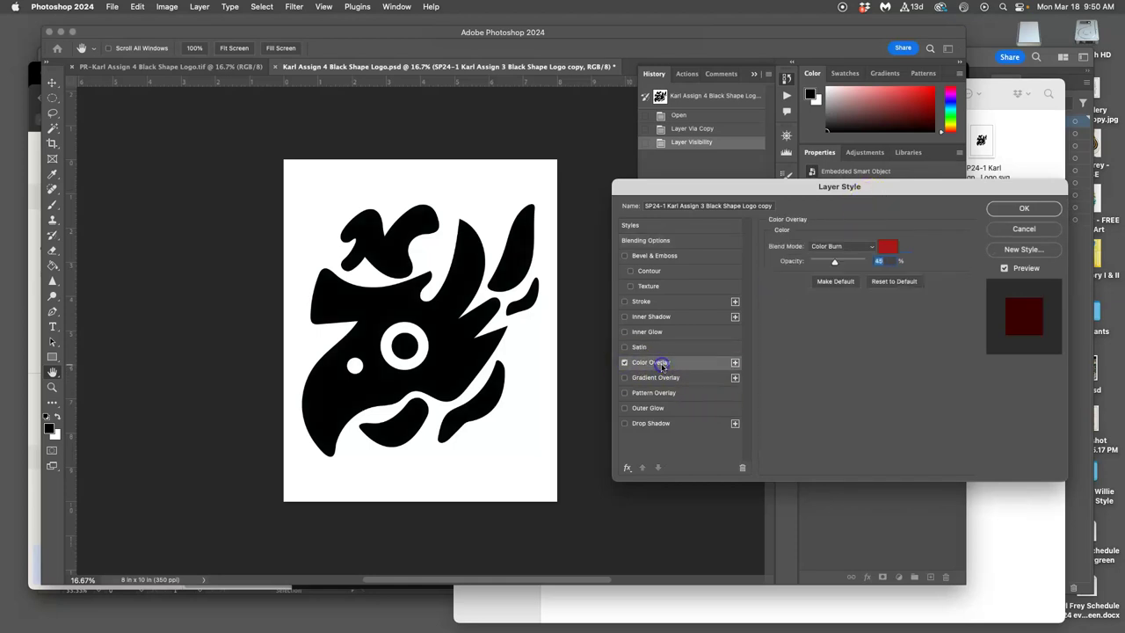
left_click(889, 249)
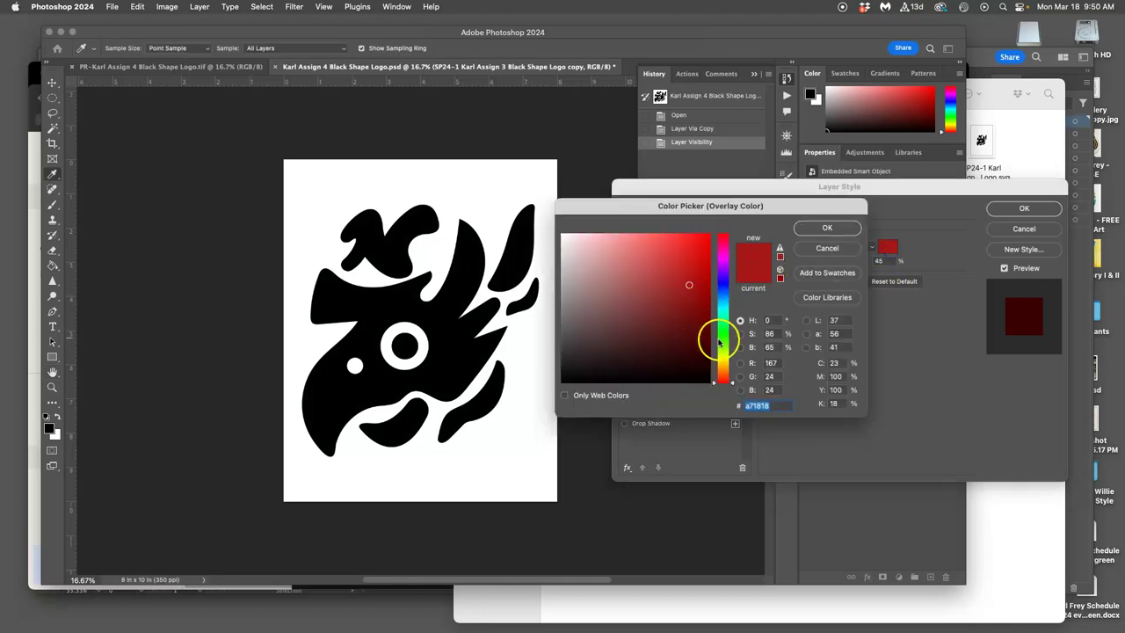
left_click(723, 338)
left_click(643, 278)
left_click_drag(643, 278, 645, 247)
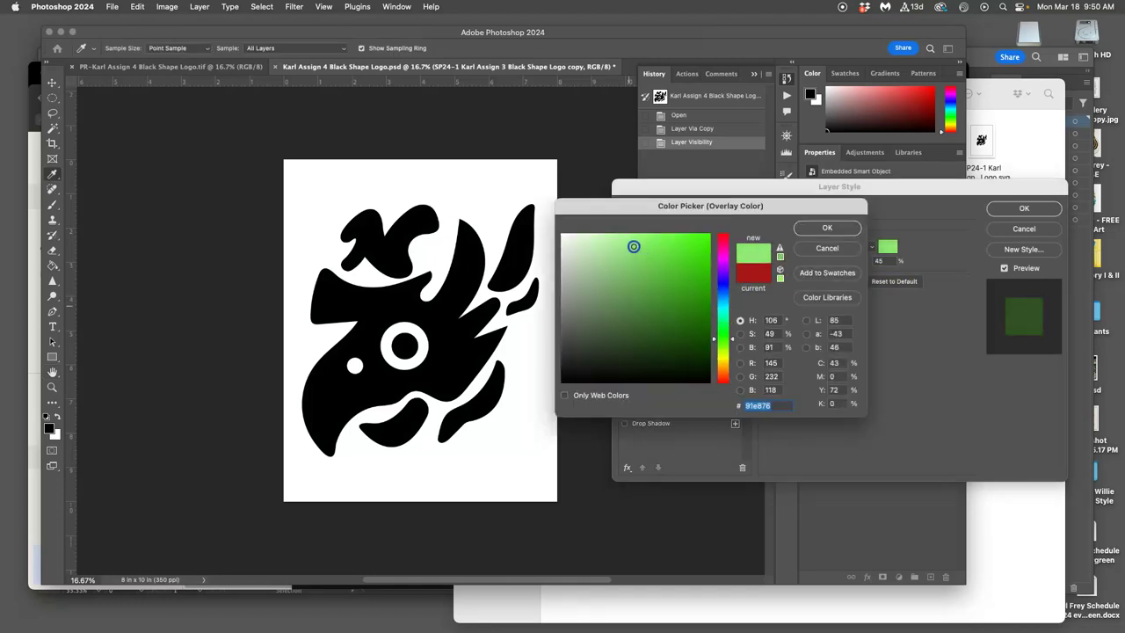
left_click(814, 228)
left_click(842, 247)
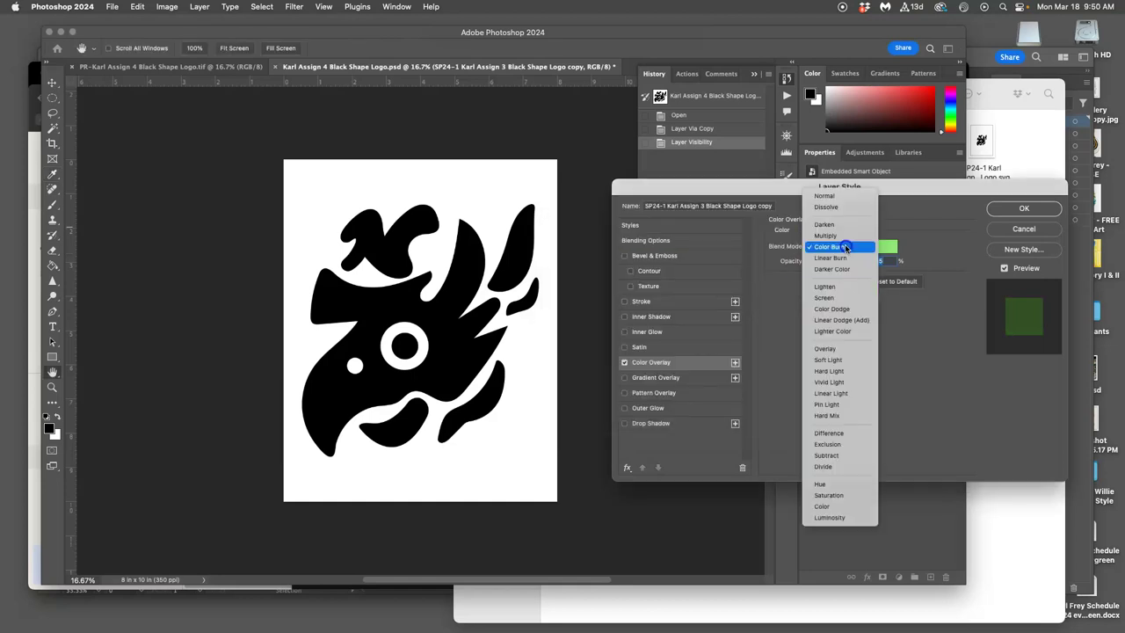
left_click(834, 195)
type("100")
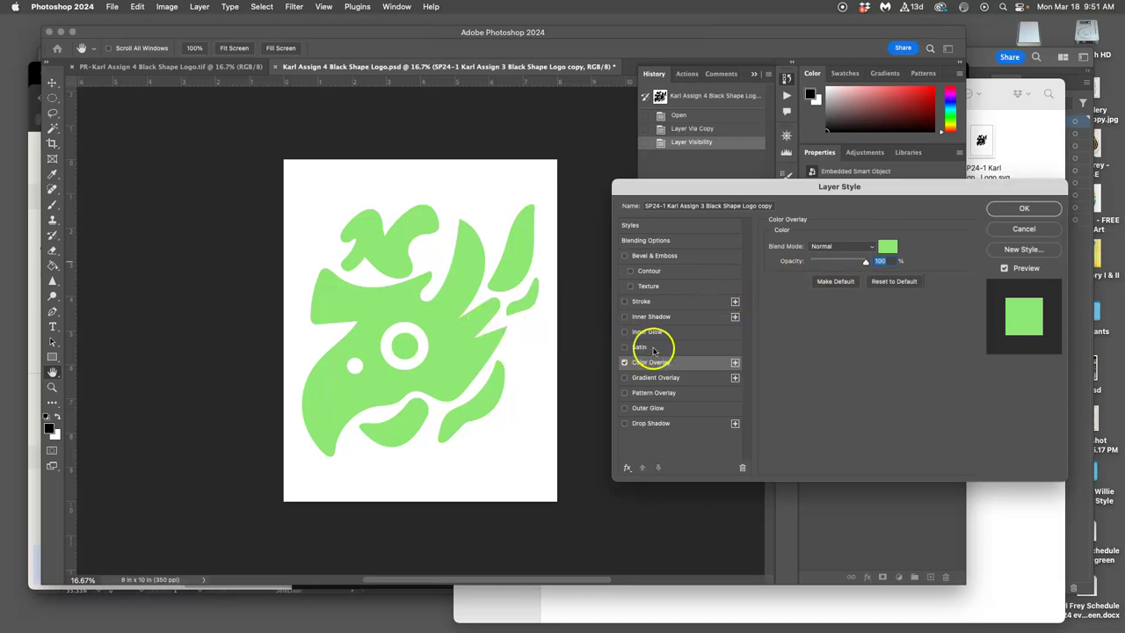
Step: Enable Satin and set its colour to dark green
left_click(624, 349)
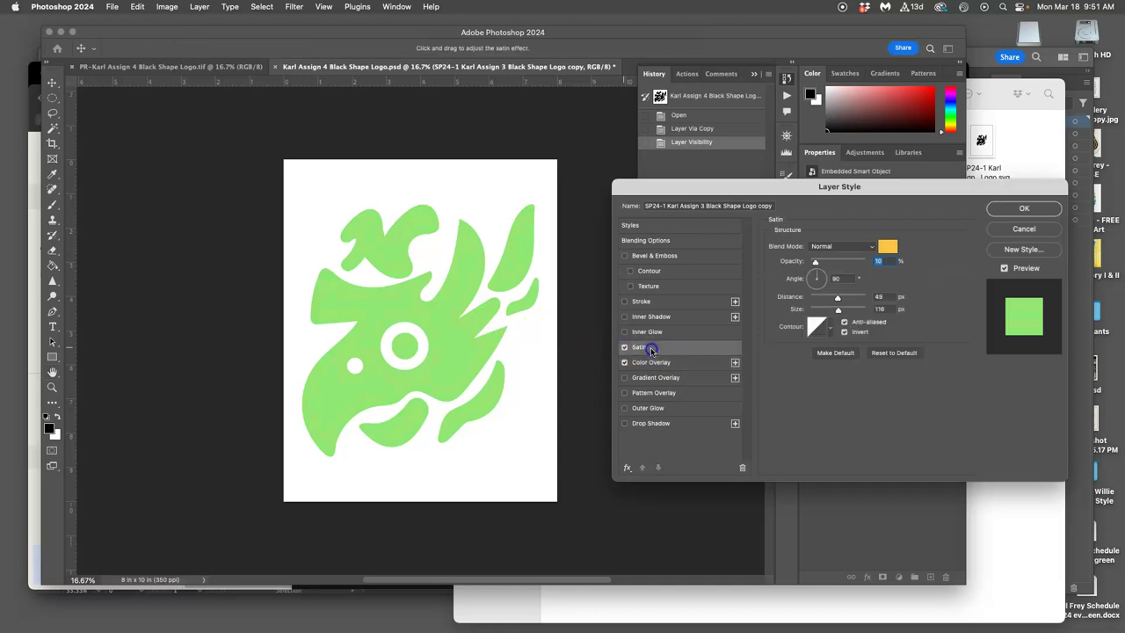
left_click(886, 249)
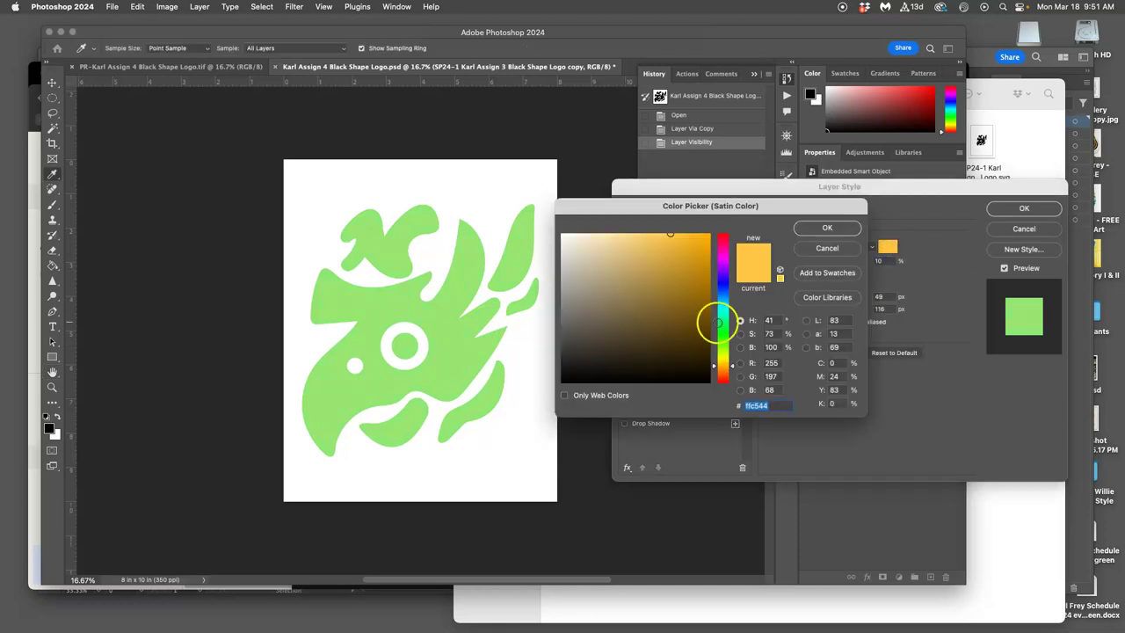
left_click(722, 322)
left_click(674, 339)
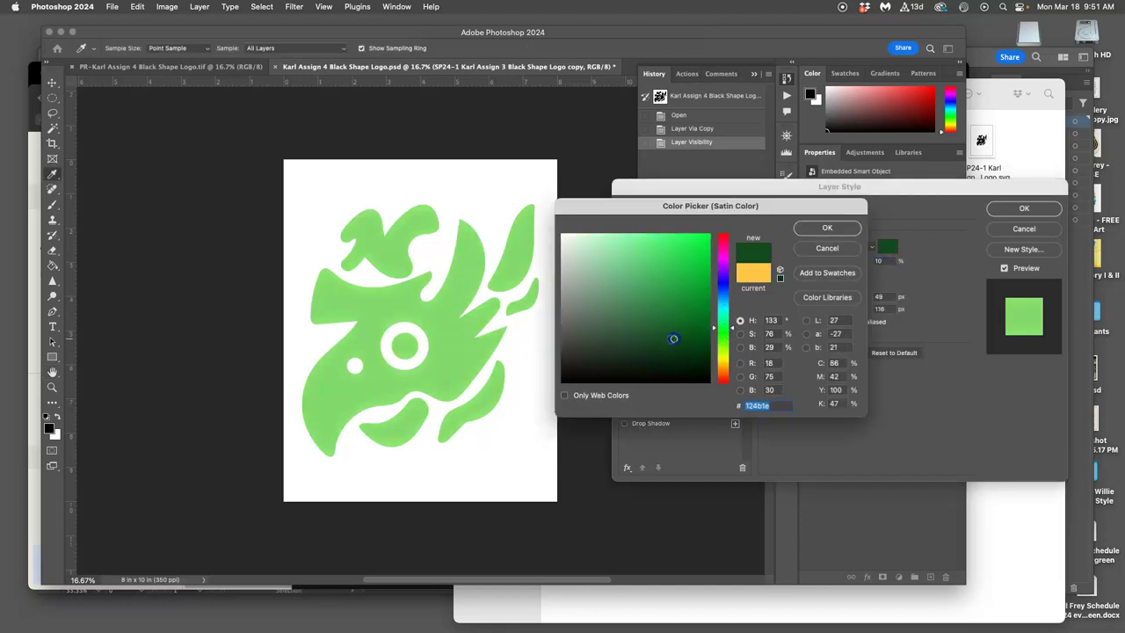
left_click_drag(605, 360, 607, 356)
left_click(827, 228)
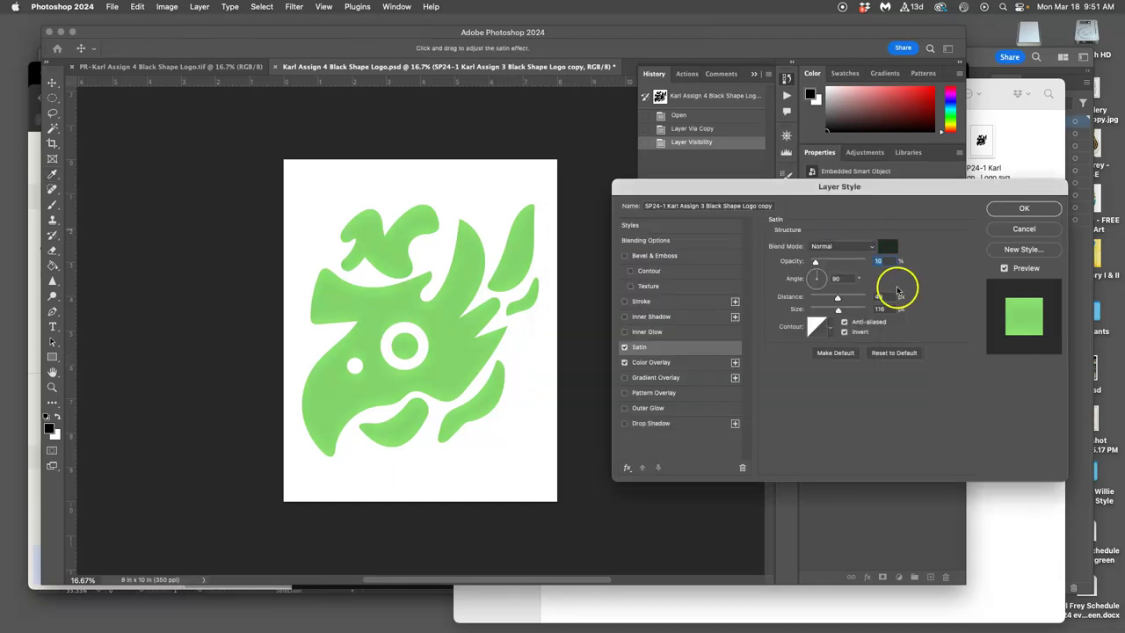
Step: Set the Satin to Multiply, 36% opacity, 150° angle, and size 101 px
left_click(841, 246)
left_click(835, 289)
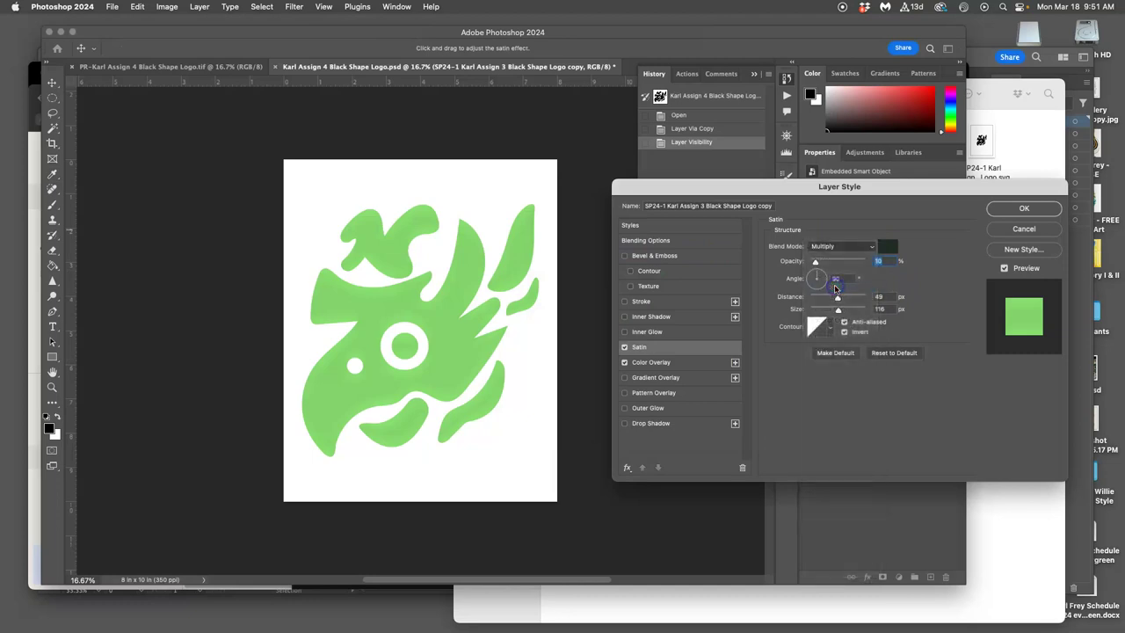
mouse_move(836, 261)
left_mouse_down()
mouse_move(817, 260)
mouse_move(840, 261)
left_mouse_up()
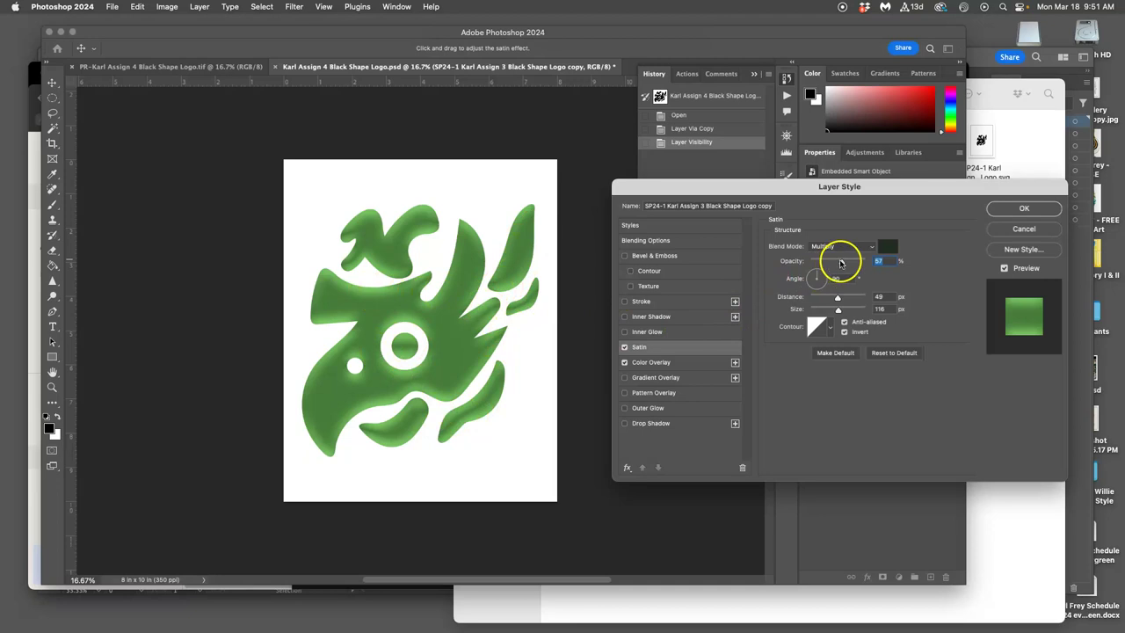
left_click_drag(841, 262, 832, 263)
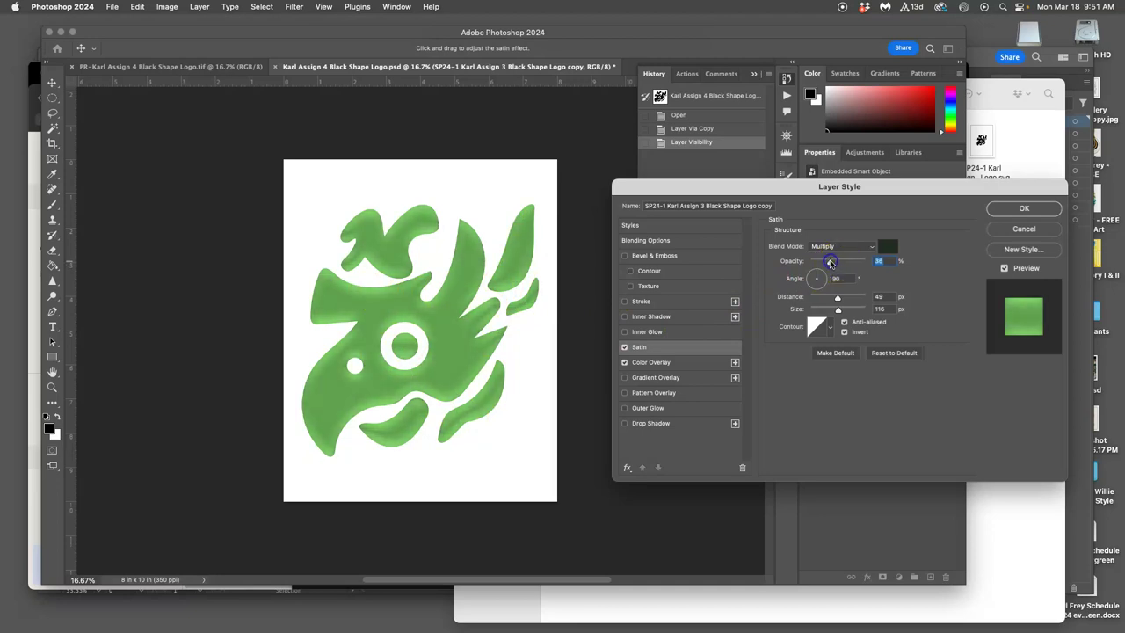
left_click(839, 290)
mouse_move(838, 290)
left_mouse_down()
mouse_move(819, 269)
mouse_move(824, 278)
mouse_move(811, 279)
left_mouse_up()
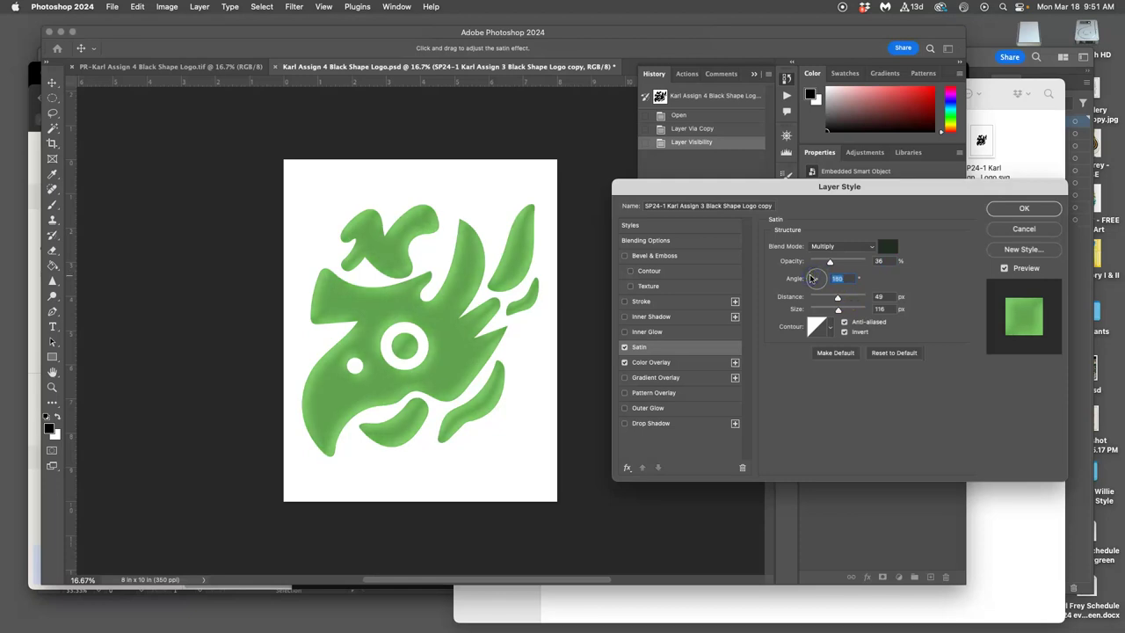
left_click(814, 277)
mouse_move(839, 312)
left_mouse_down()
mouse_move(849, 310)
mouse_move(817, 308)
mouse_move(832, 309)
left_mouse_up()
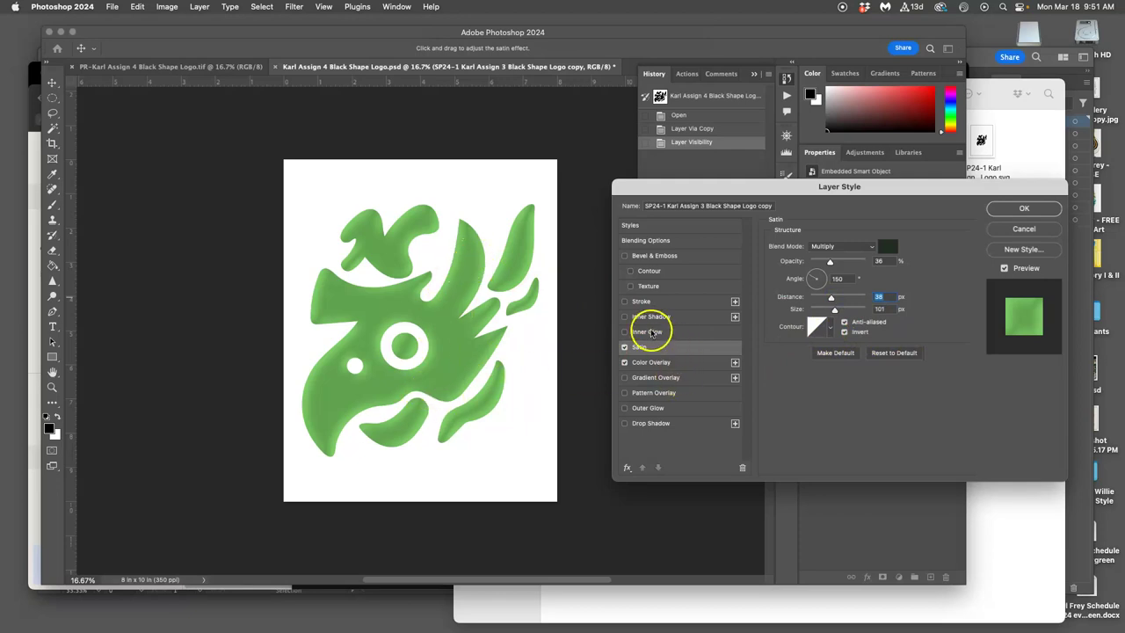
Step: Apply the logo's green overlay and satin effects, then duplicate the Background layer
left_click(1023, 208)
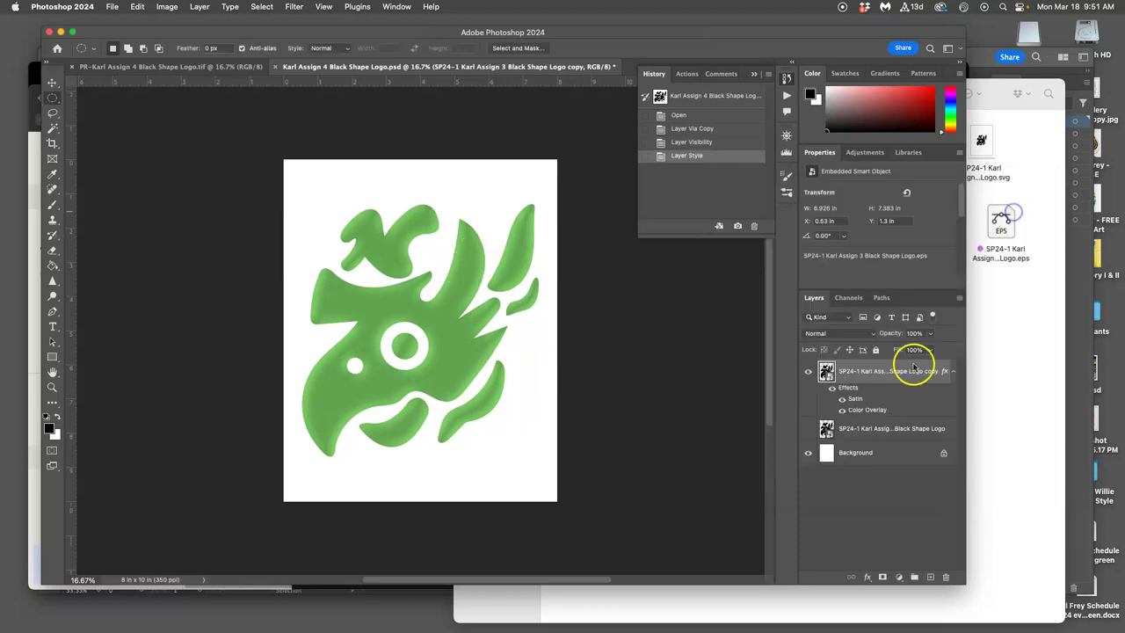
left_click(858, 459)
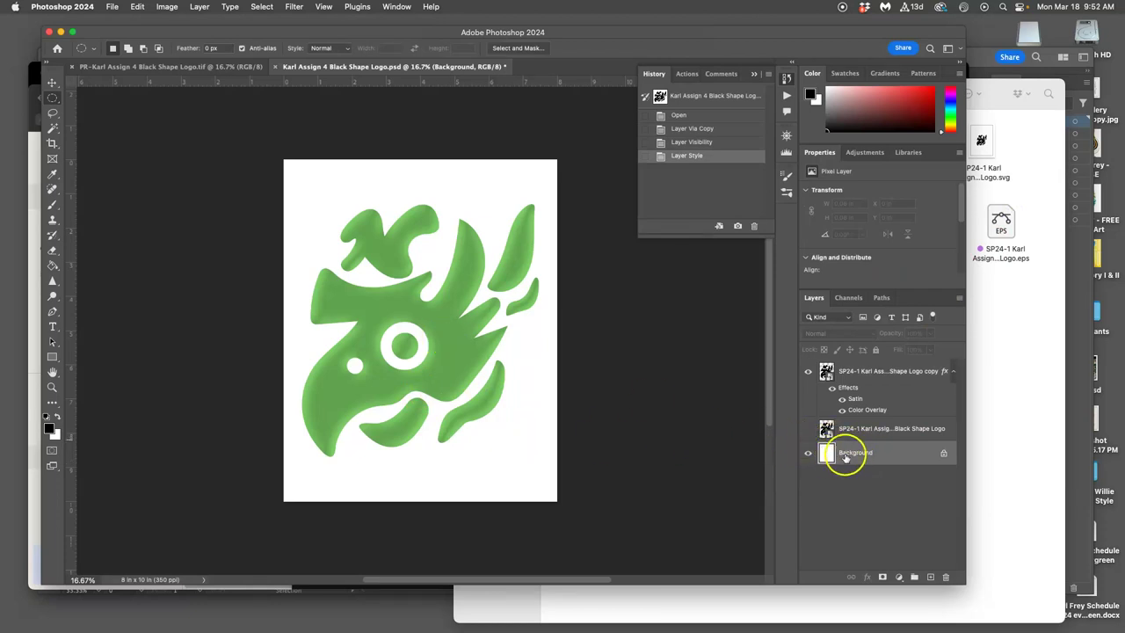
key("super+j")
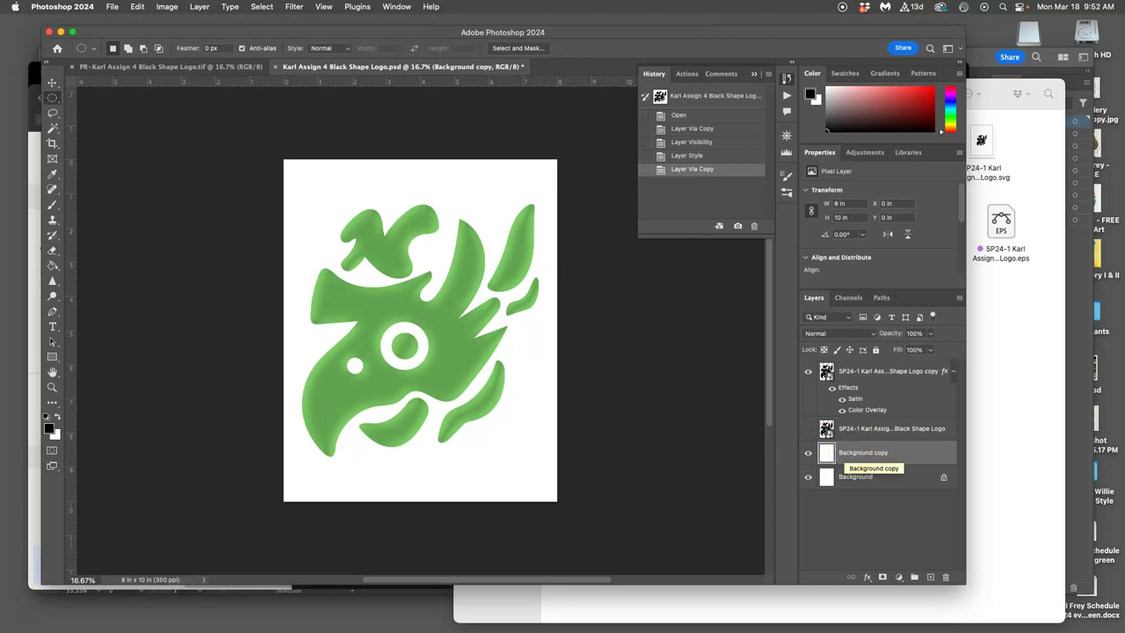
Step: Fill the Background copy with 50% Gray and reopen the logo's layer effects
left_click(138, 6)
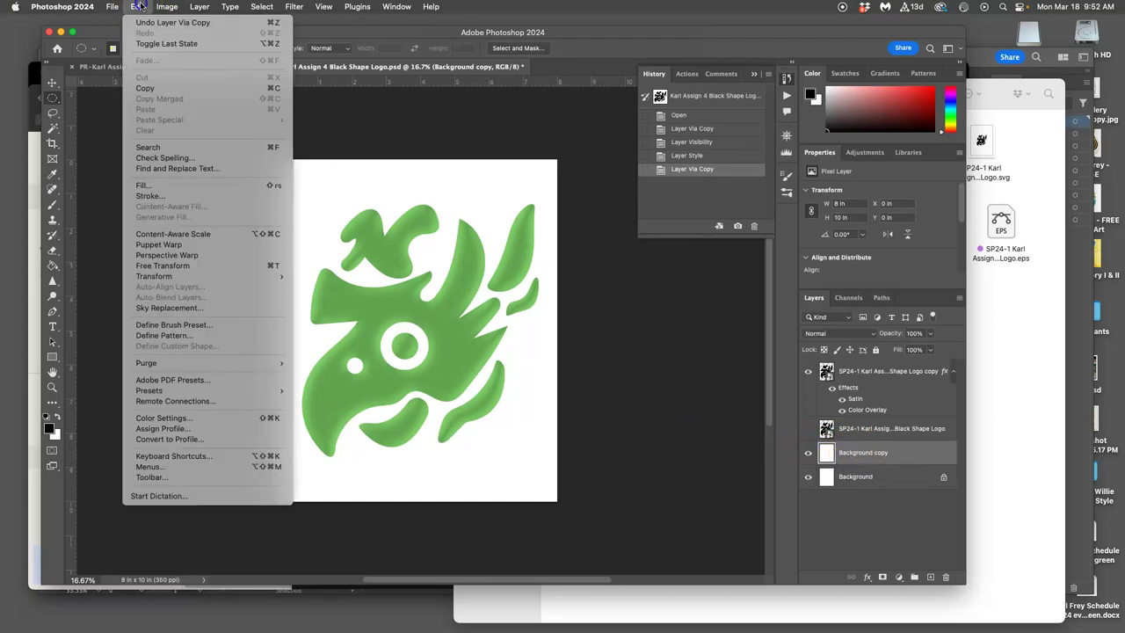
left_click(160, 186)
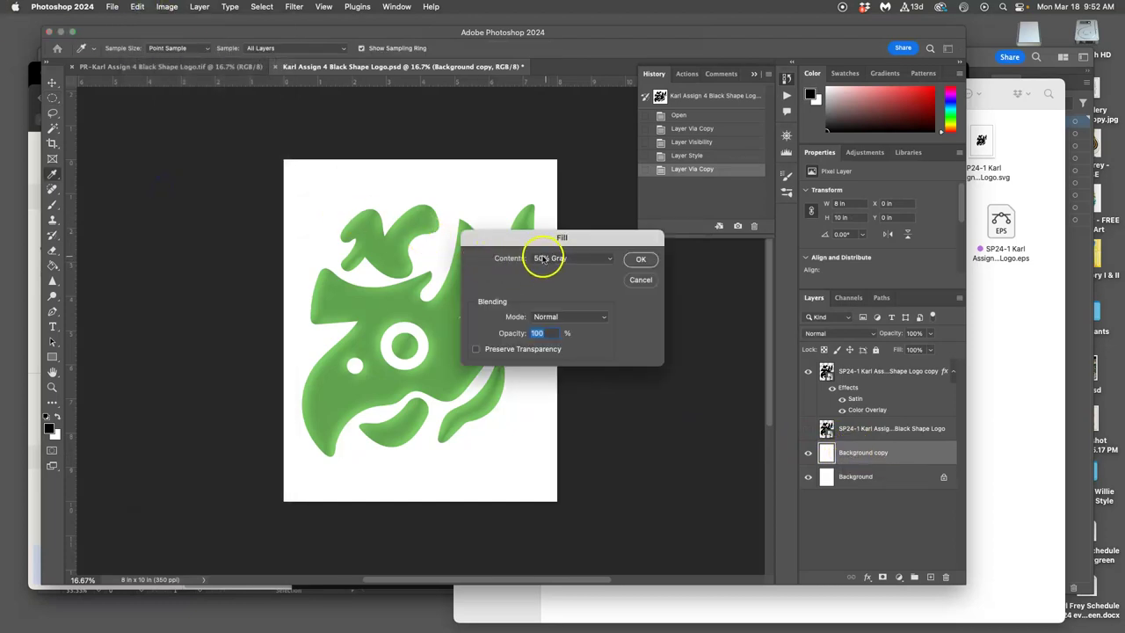
left_click(643, 260)
key("m")
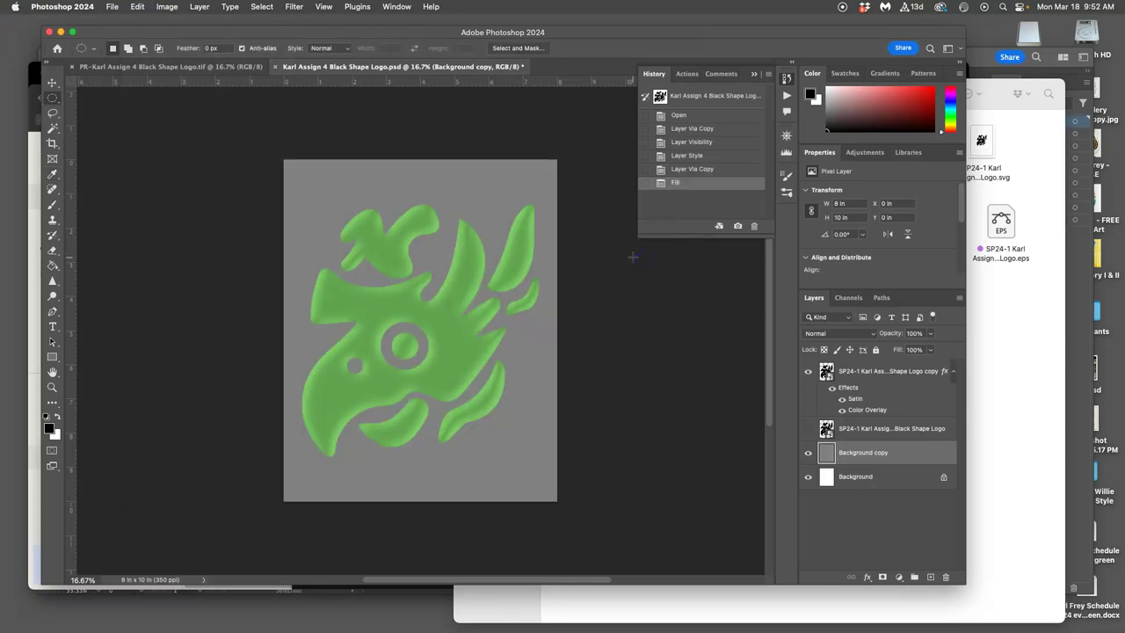
double_click(850, 390)
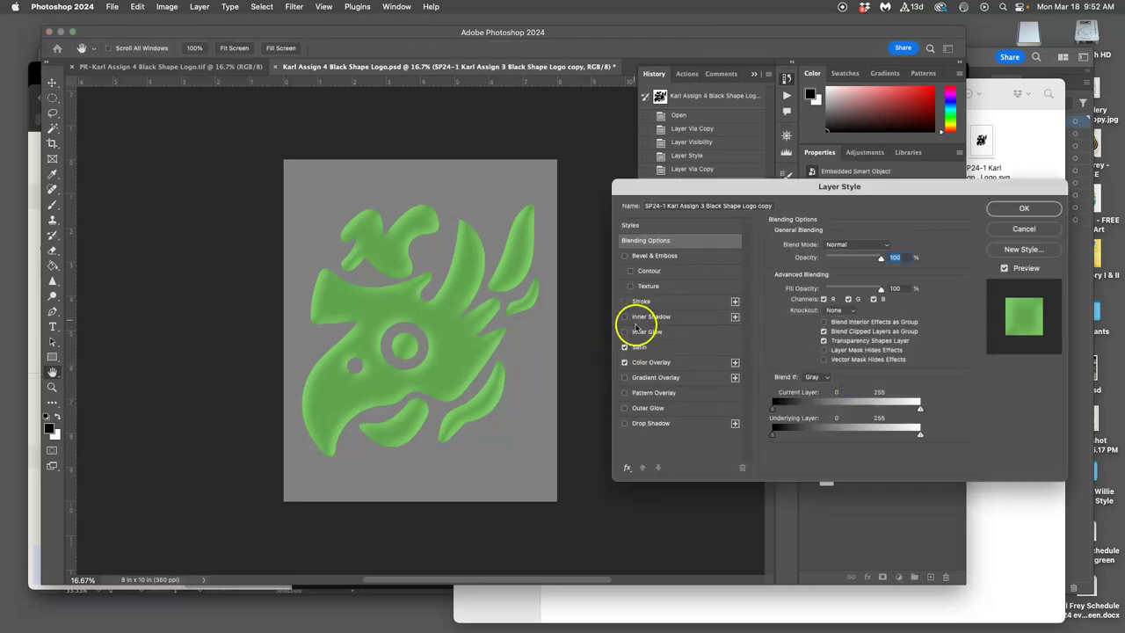
Step: Add a drop shadow to the logo at 53% opacity and 43 px size
left_click(624, 424)
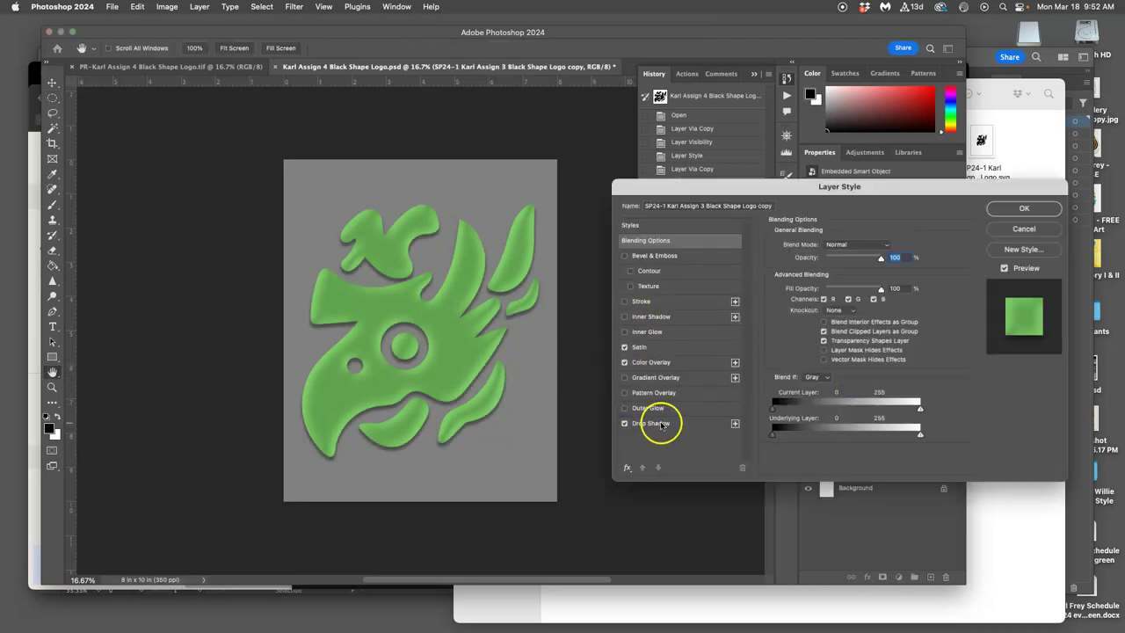
left_click(651, 424)
left_click_drag(833, 264, 838, 261)
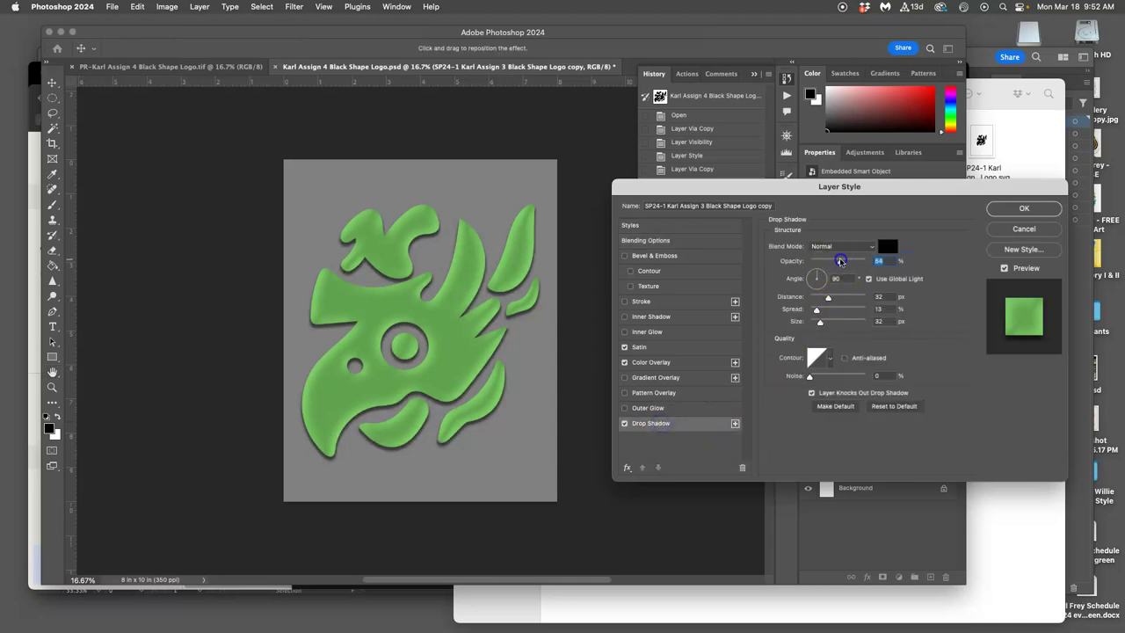
left_click_drag(818, 322, 823, 321)
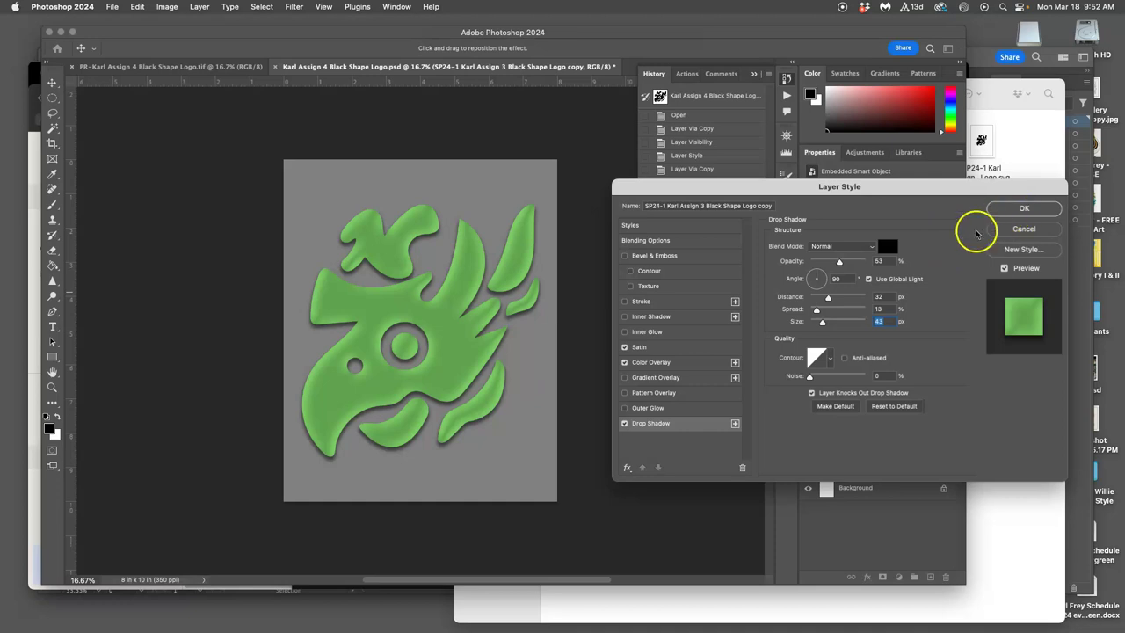
Step: Add a thick white stroke positioned inside the logo's edges
left_click(625, 302)
left_click(625, 302)
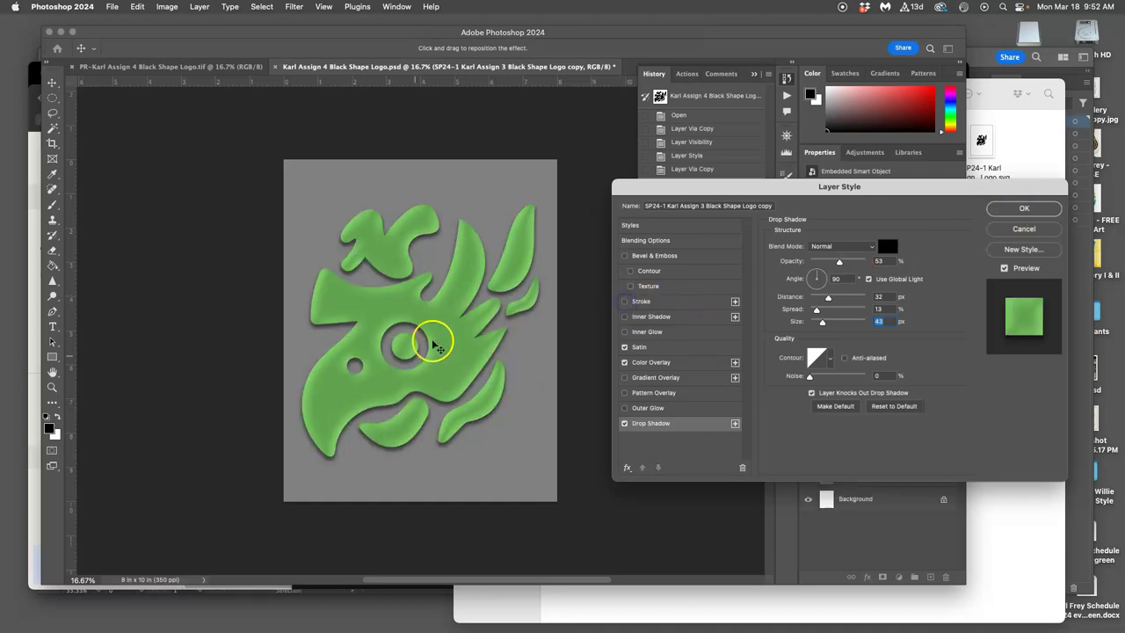
left_click(668, 303)
left_click(825, 257)
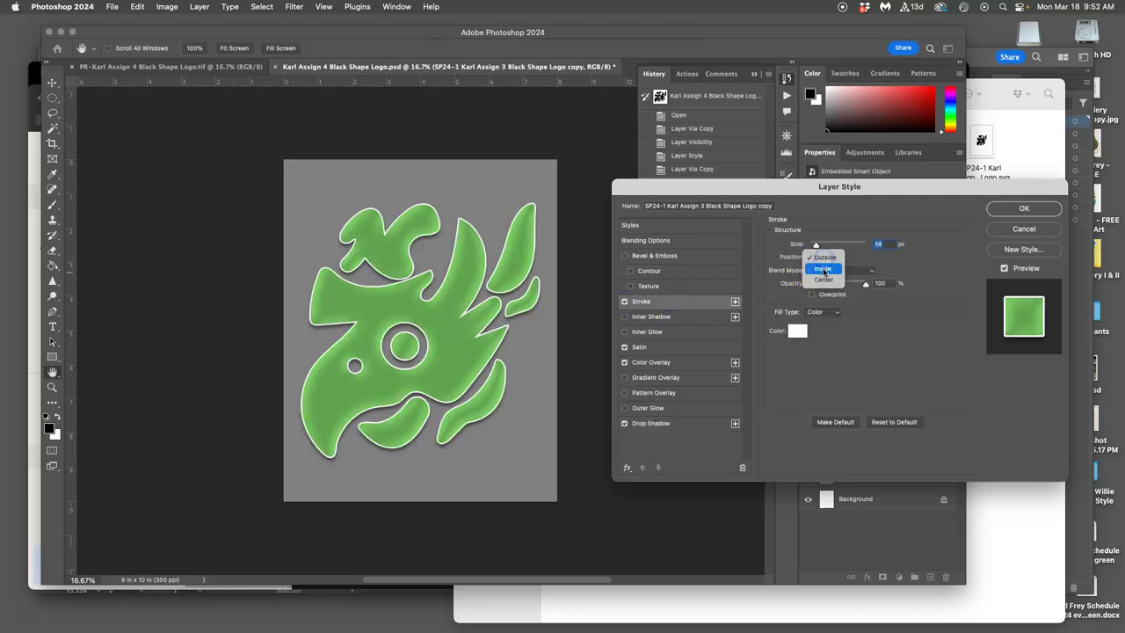
left_click(823, 271)
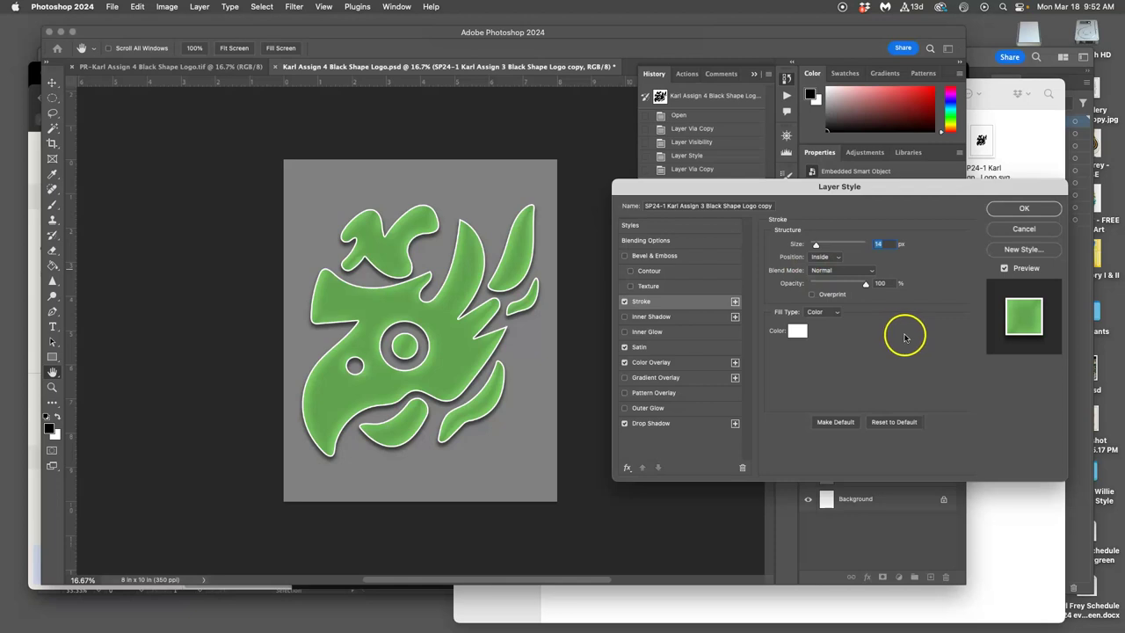
left_click_drag(817, 245, 820, 247)
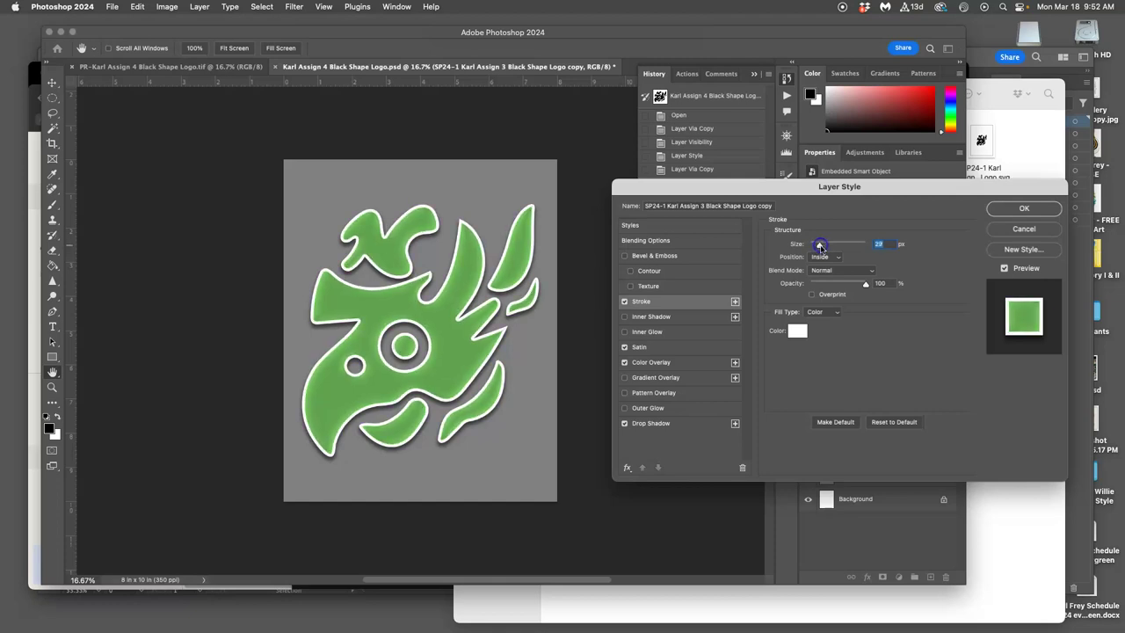
Step: Apply the shadow and stroke effects, then duplicate the Background copy layer
left_click(1024, 209)
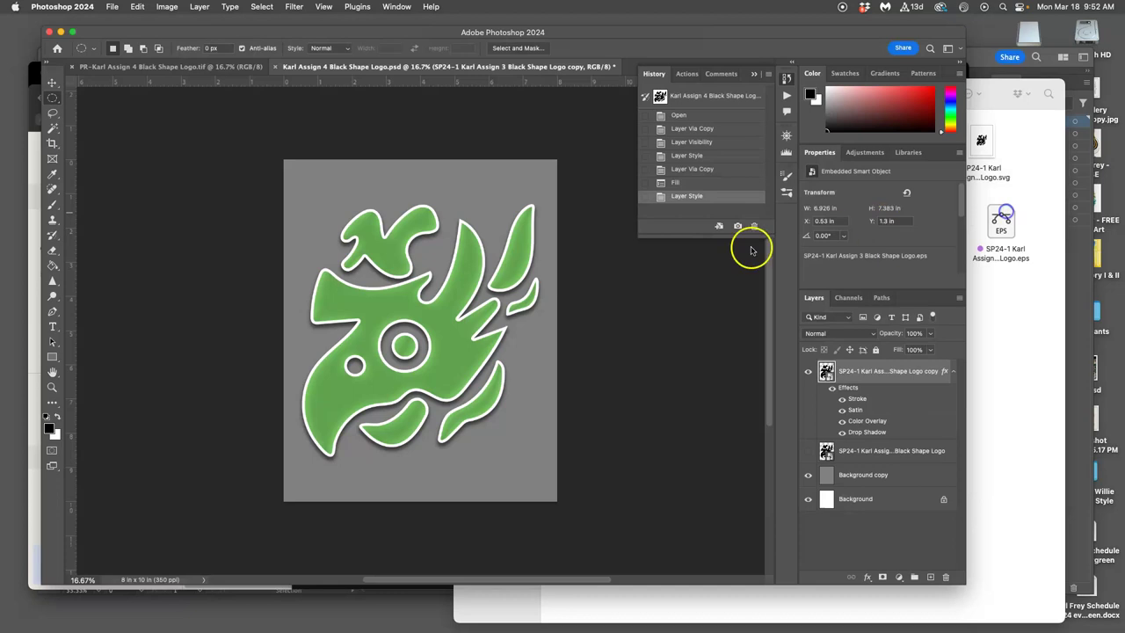
key("super+minus")
key("super+minus")
key("super+minus")
key("super+minus")
key("super+minus")
key("super+minus")
key("super+minus")
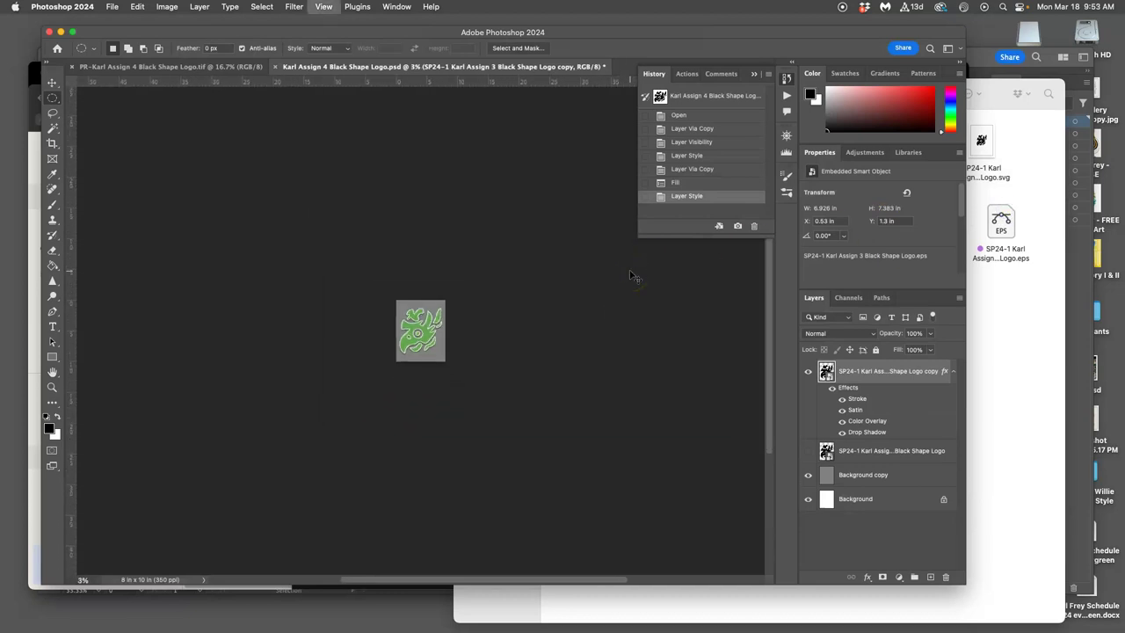
key("super+plus")
key("super+plus")
key("super+plus")
key("super+plus")
key("super+plus")
key("super+plus")
key("super+plus")
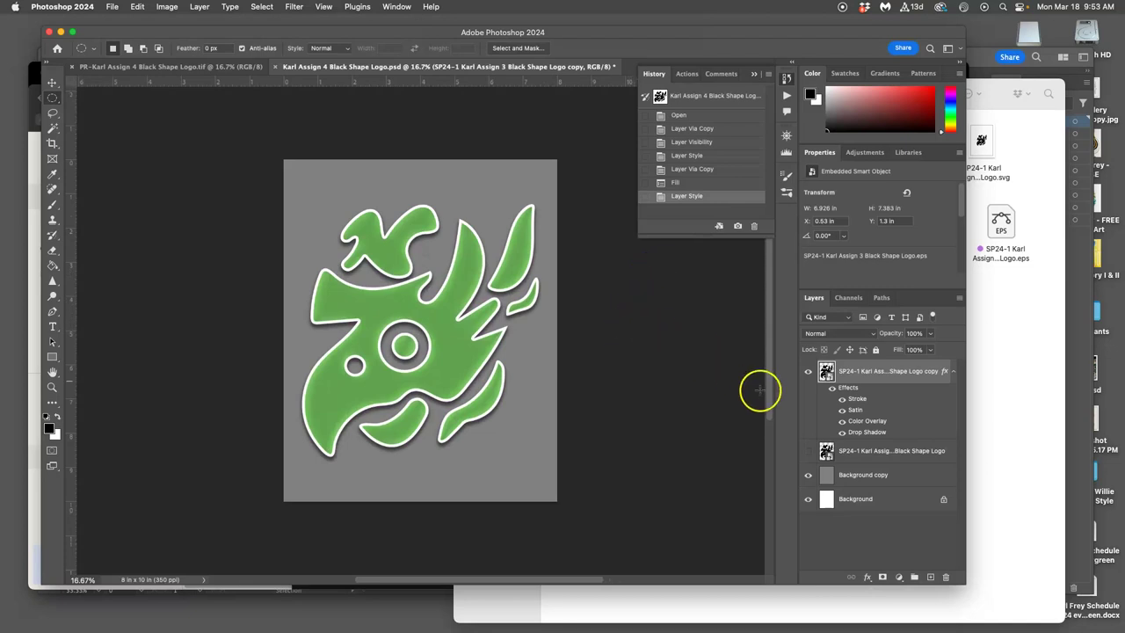
left_click(885, 480)
key("super+j")
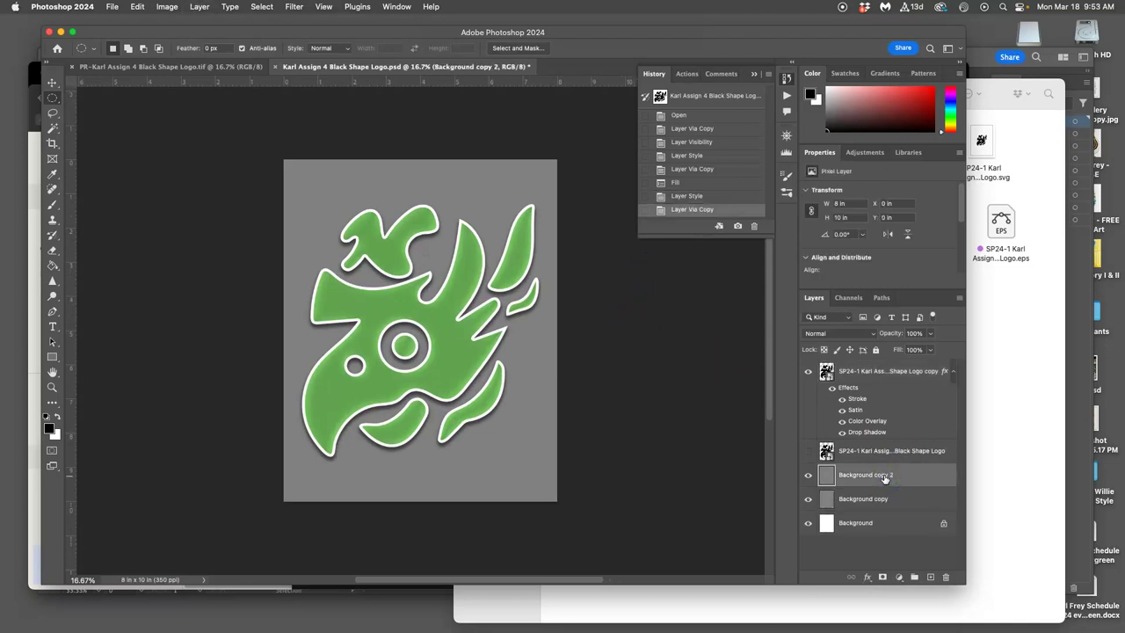
Step: Fill Background copy 2 with Black and hide both background copies
left_click(135, 7)
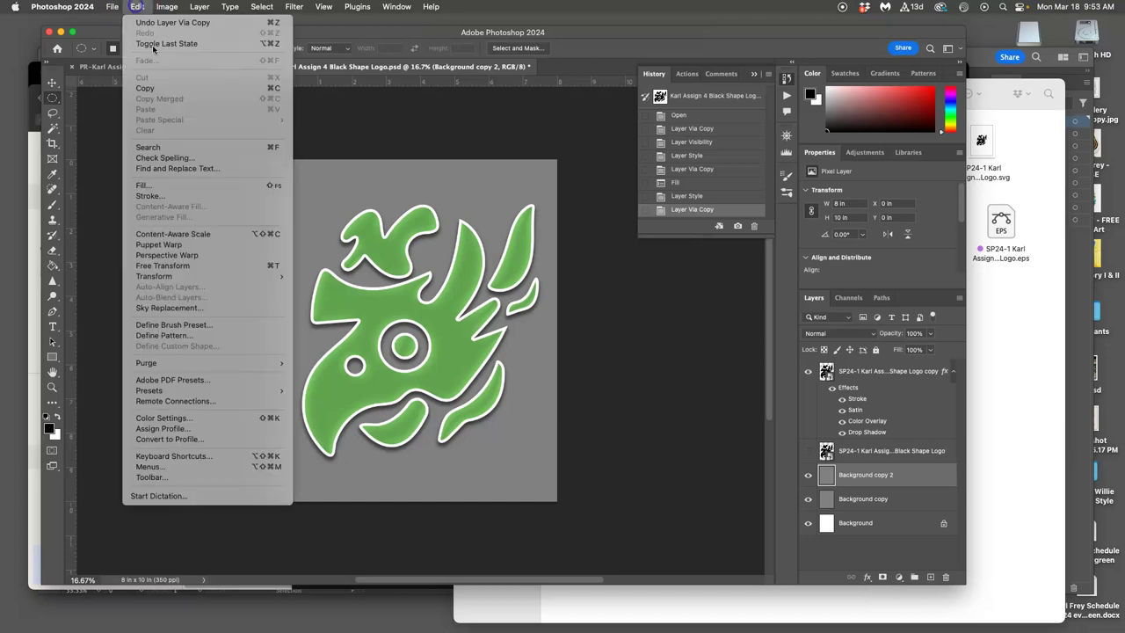
left_click(156, 185)
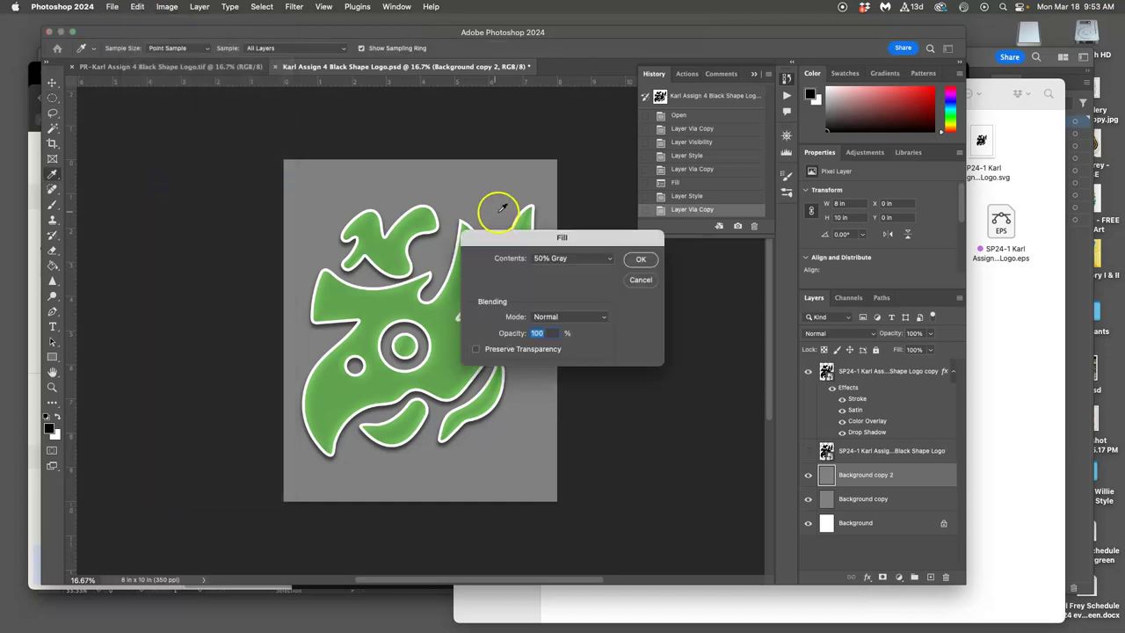
left_click(574, 257)
left_click(585, 246)
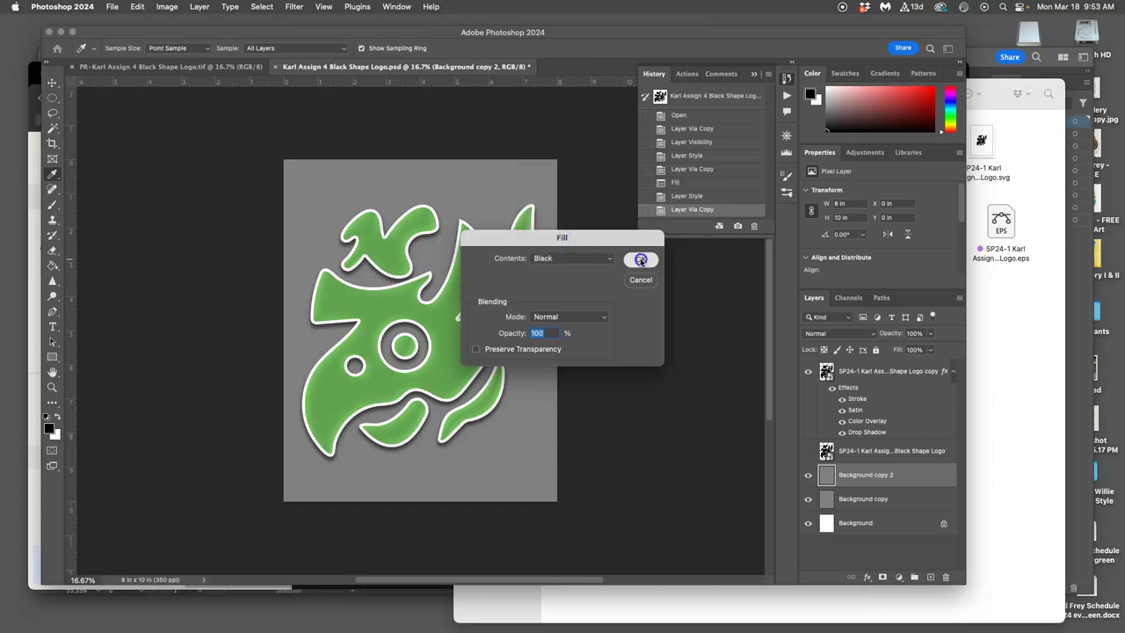
left_click(641, 260)
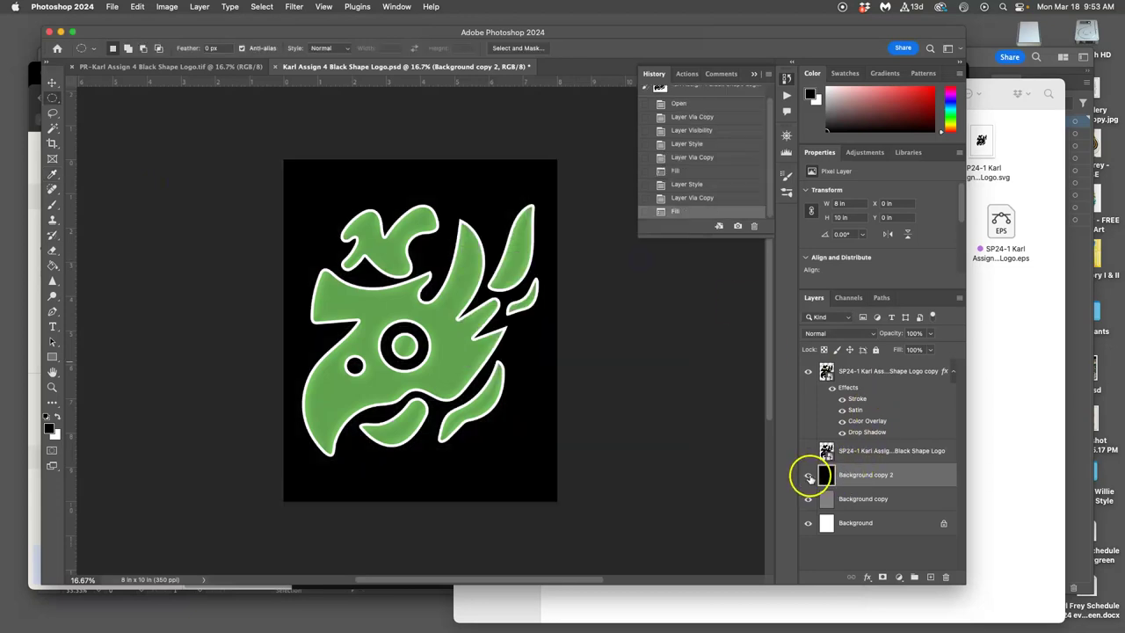
left_click(809, 475)
left_click(808, 499)
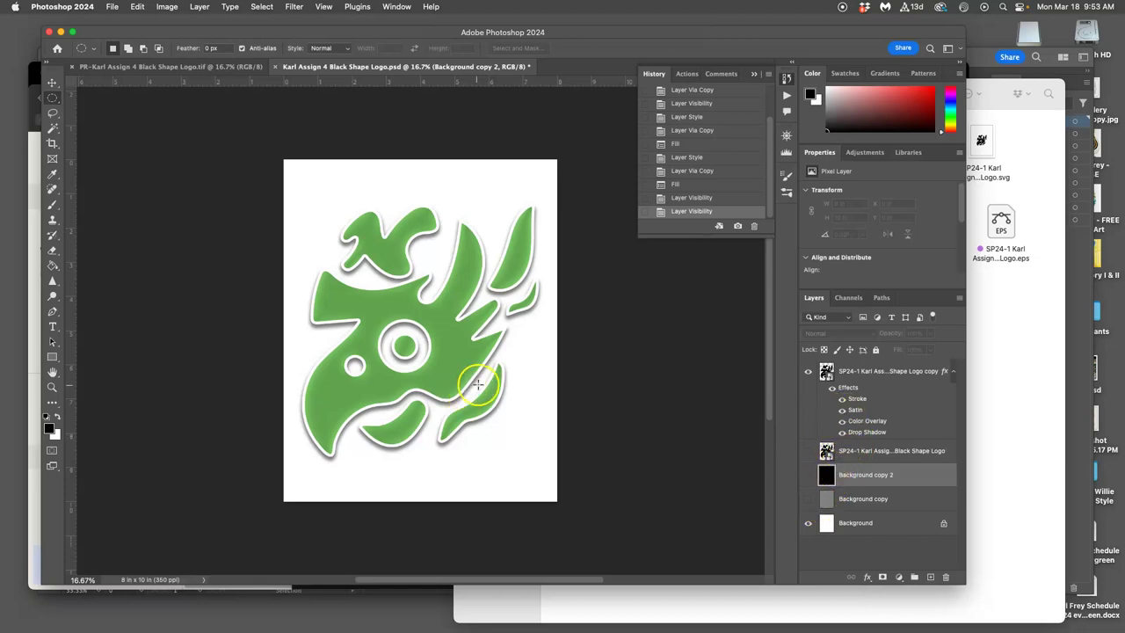
Step: Open the Stroke effect's colour picker and try cyan and teal stroke colours
left_click(842, 398)
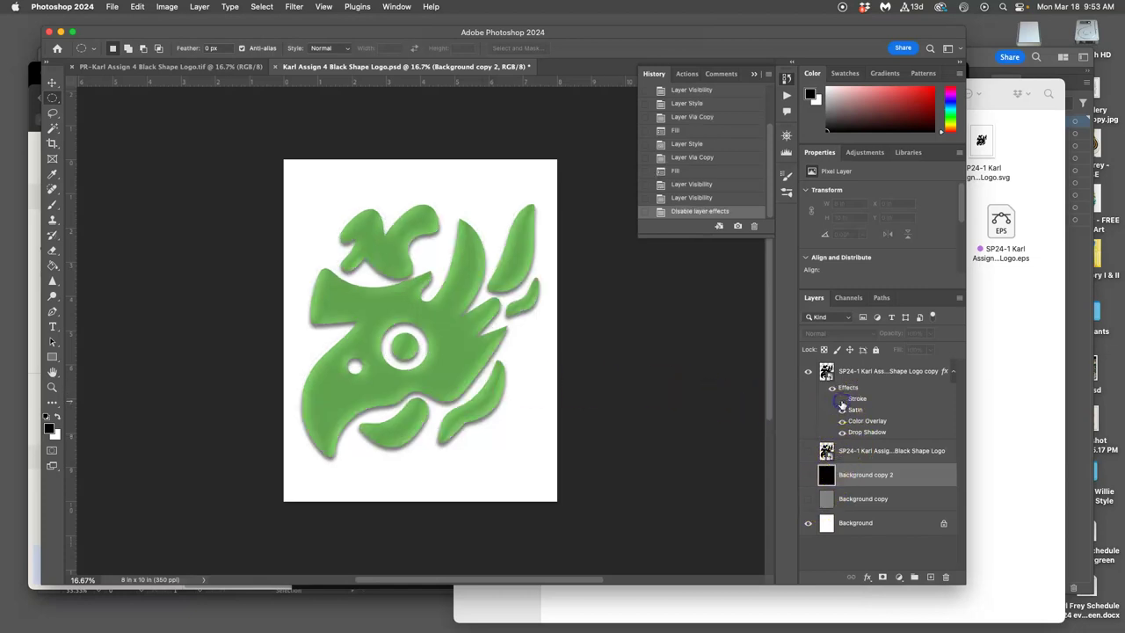
left_click(842, 399)
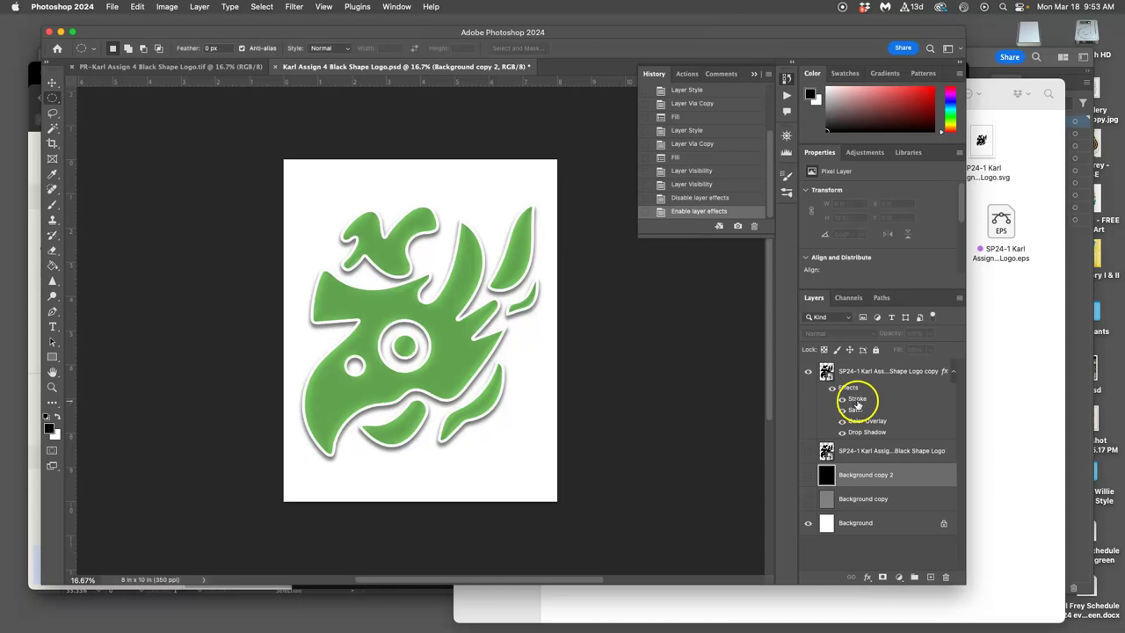
double_click(857, 403)
left_click(796, 327)
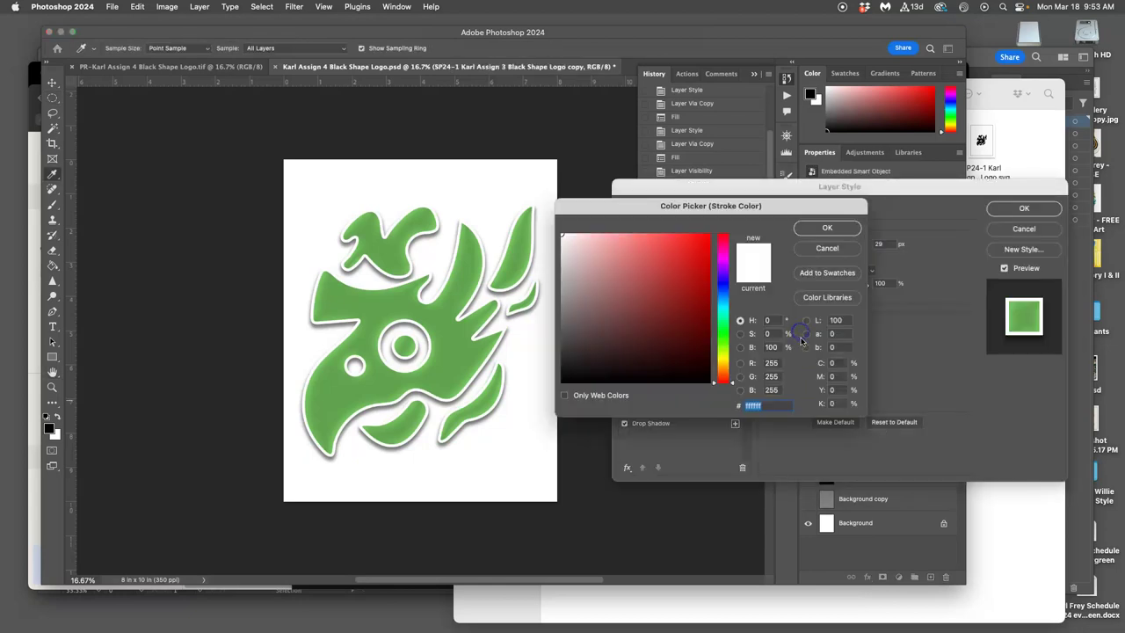
left_click(724, 311)
left_click(654, 245)
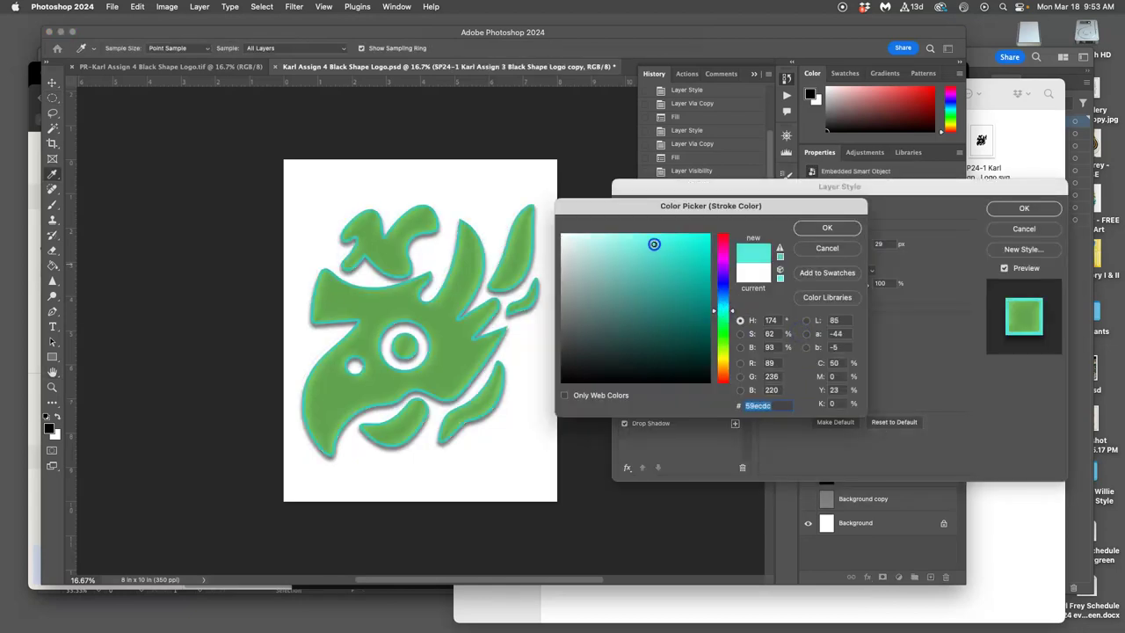
mouse_move(636, 248)
left_mouse_down()
mouse_move(628, 235)
mouse_move(658, 286)
mouse_move(635, 329)
mouse_move(595, 313)
mouse_move(651, 314)
mouse_move(673, 327)
left_mouse_up()
Step: Set the stroke to dark navy #18285b, apply it, and show black Background copy 2
left_click(723, 295)
left_click(722, 289)
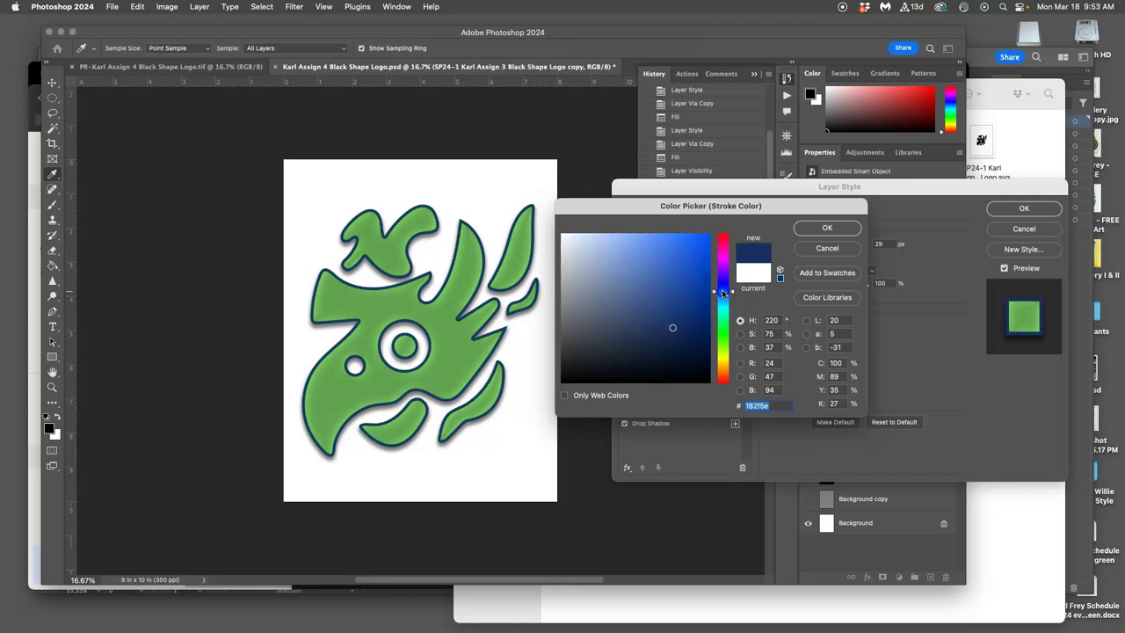
left_click(671, 321)
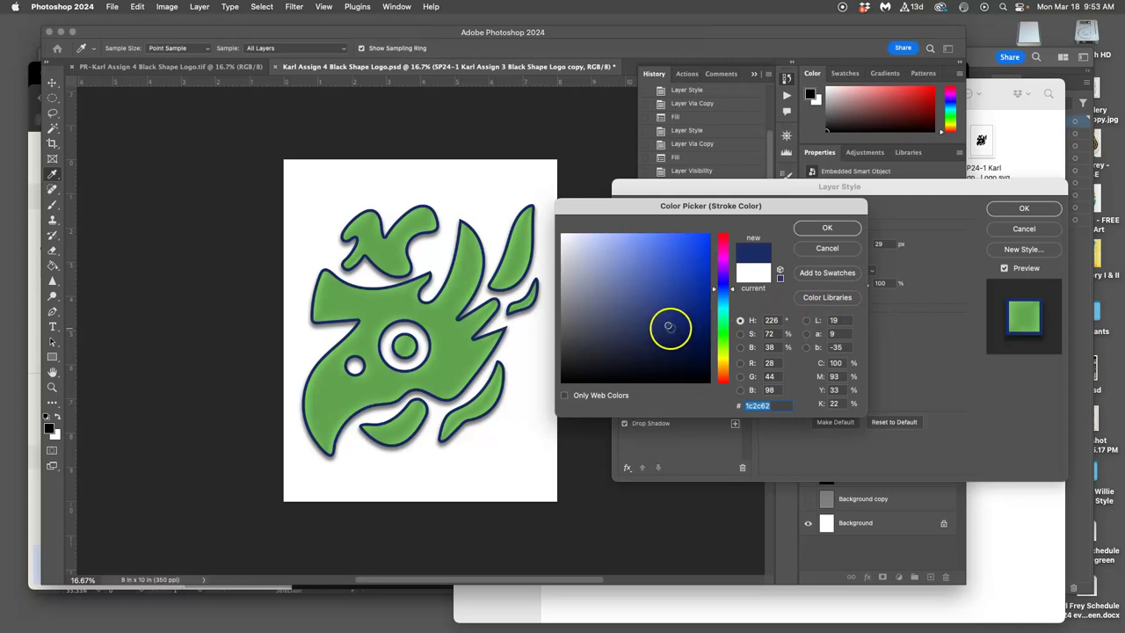
left_click(671, 329)
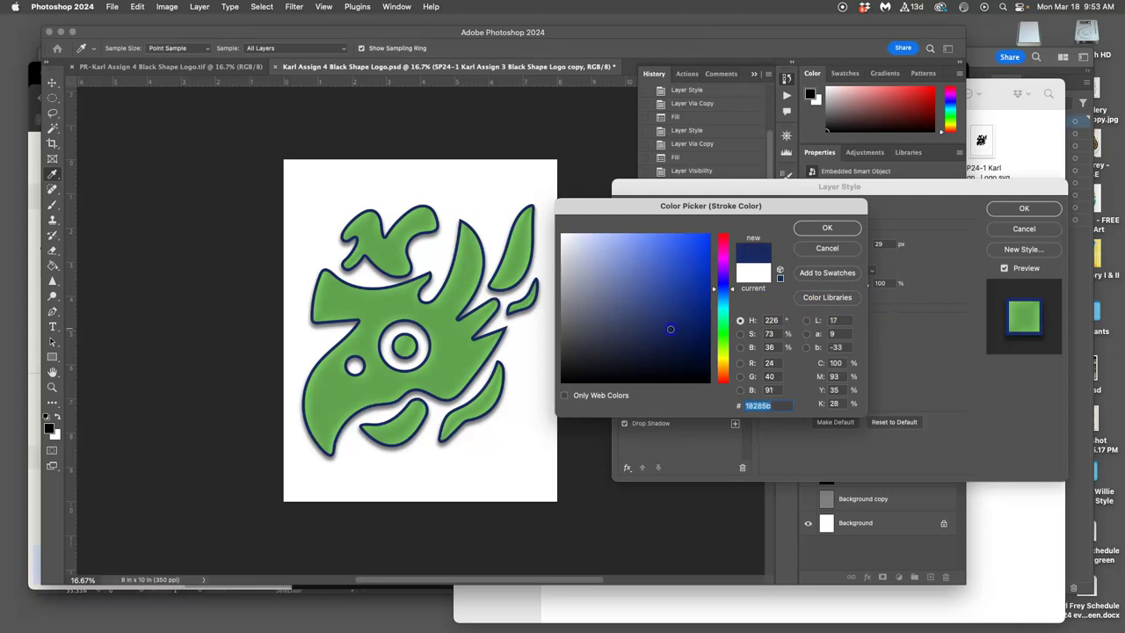
left_click(827, 228)
left_click(1024, 208)
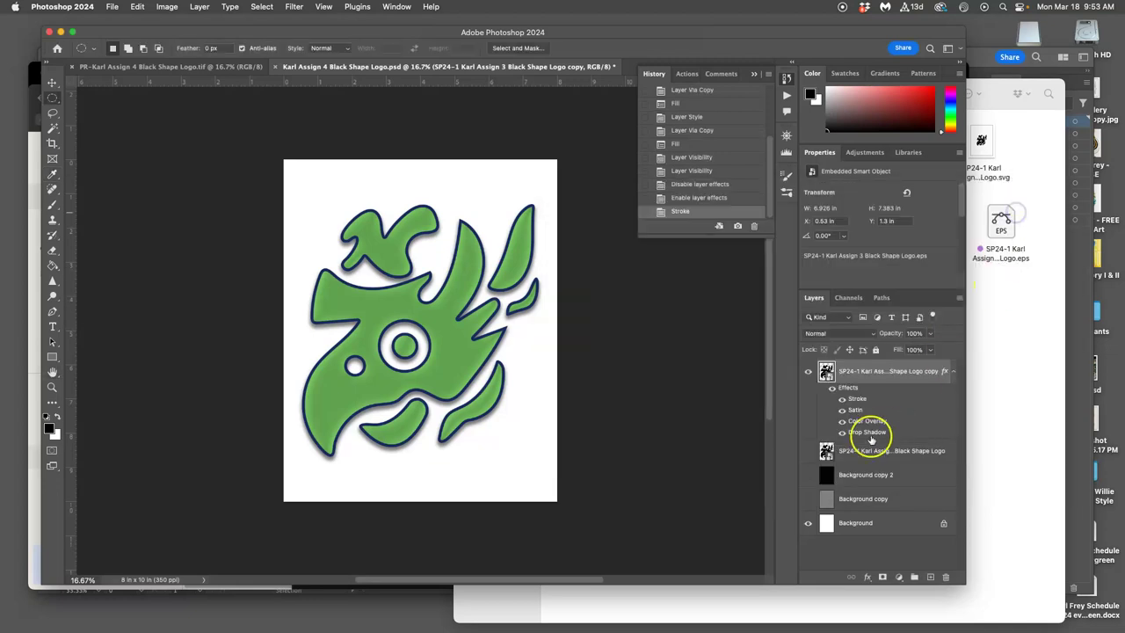
left_click(808, 475)
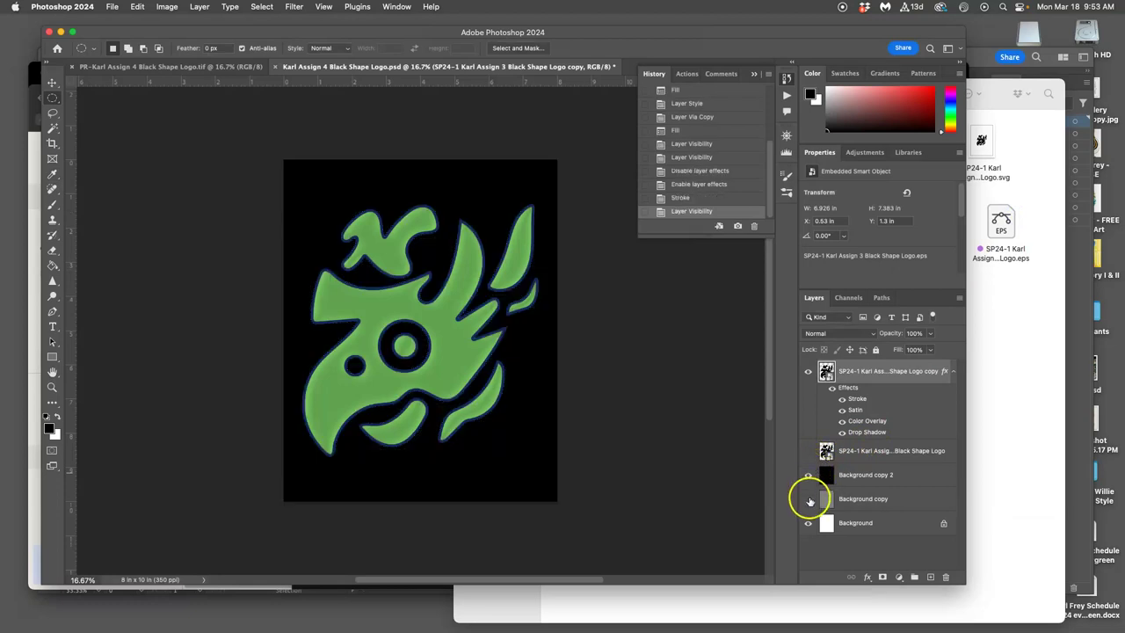
Step: Compare the logo on grey and black, leave both copies hidden, and reopen Layer Style
left_click(809, 500)
left_click(807, 477)
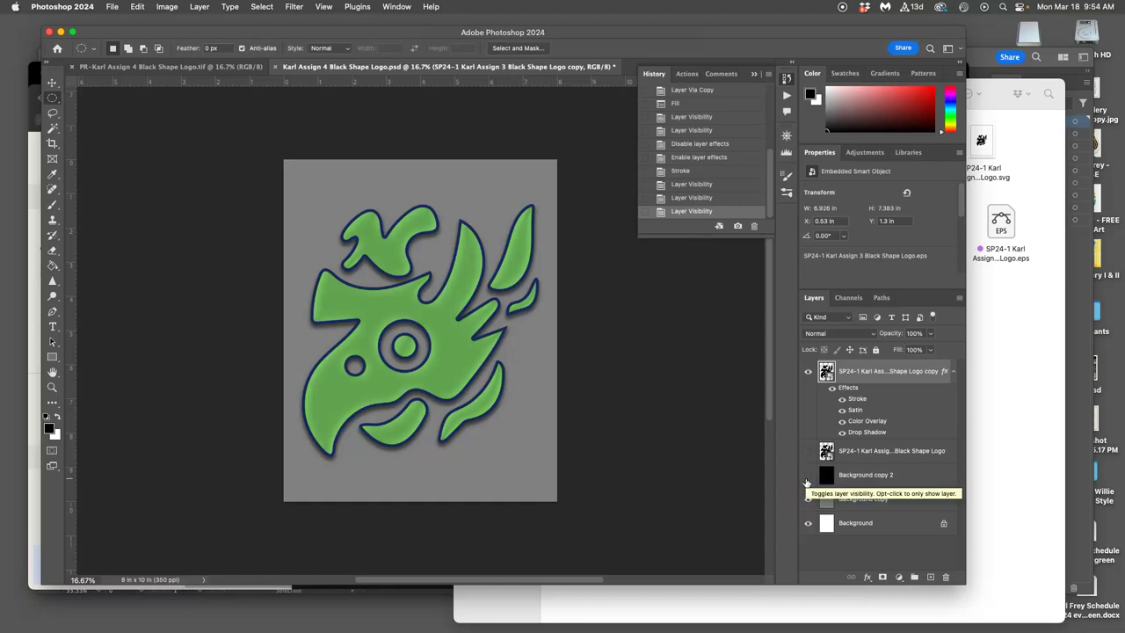
left_click(807, 480)
left_click(807, 480)
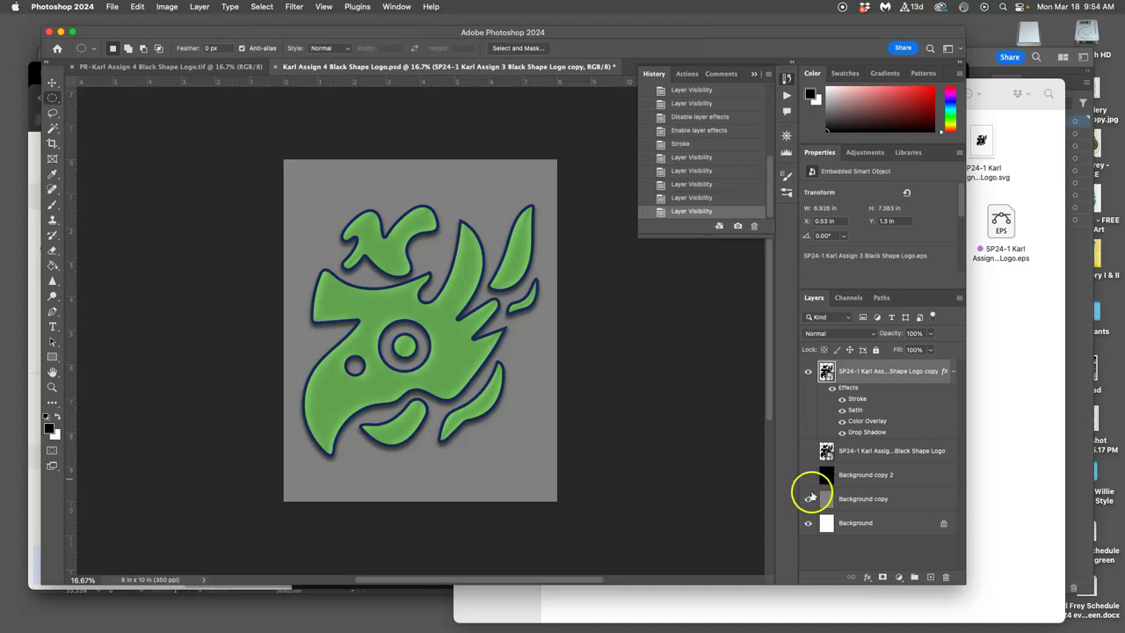
left_click(807, 500)
double_click(864, 388)
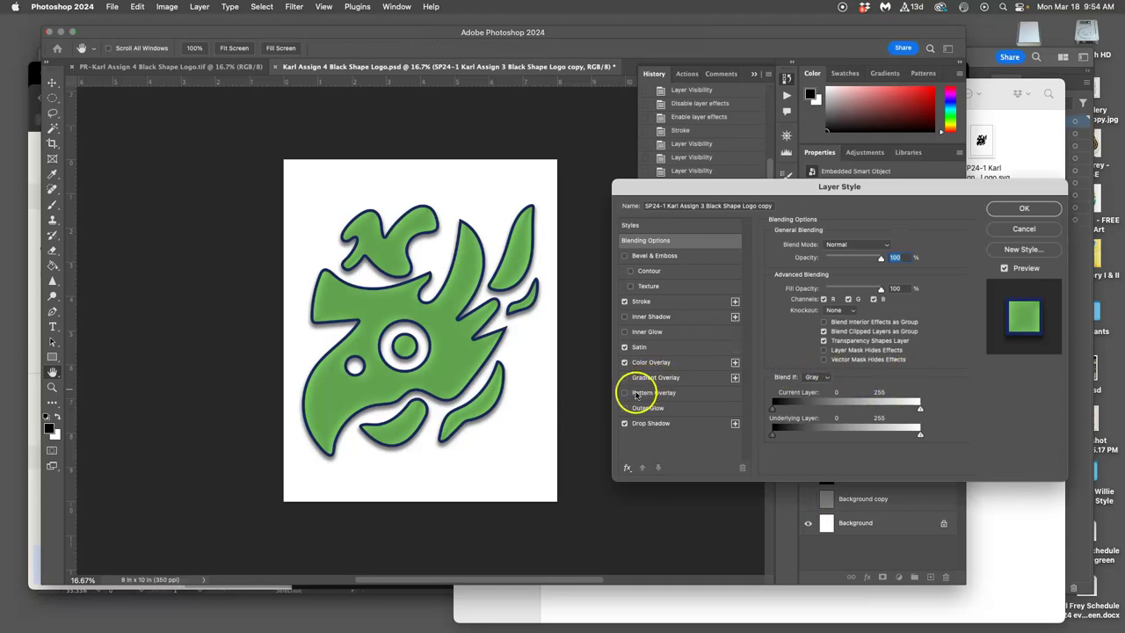
Step: Add Bevel & Emboss with the first Water pattern as texture and apply it
left_click(631, 285)
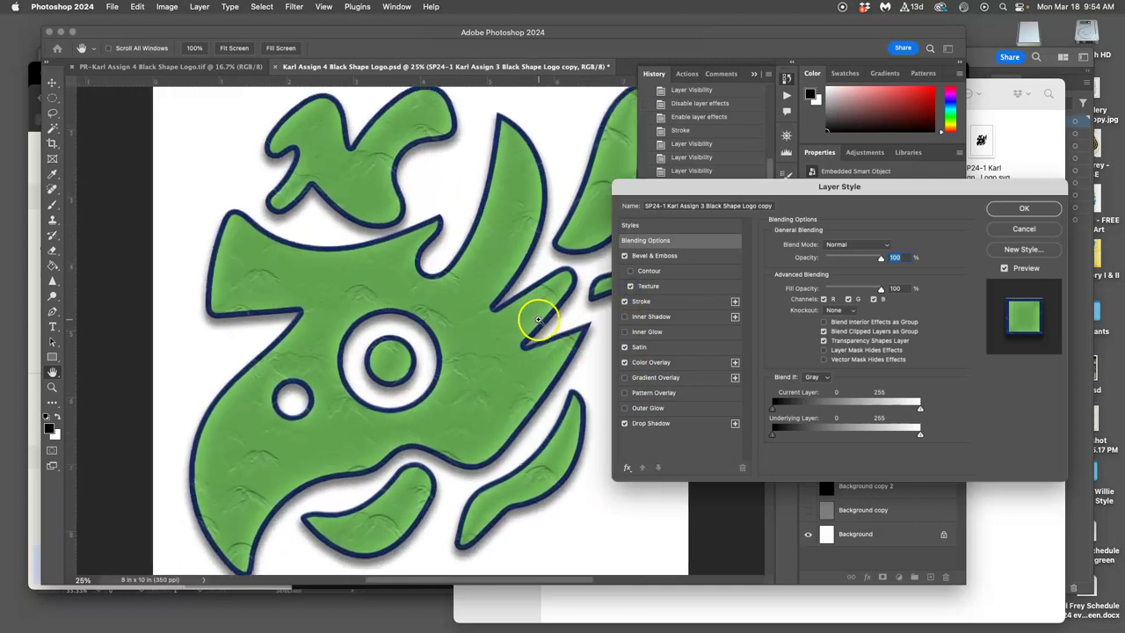
key("super+equal")
key("super+equal")
key("super+equal")
left_click(648, 286)
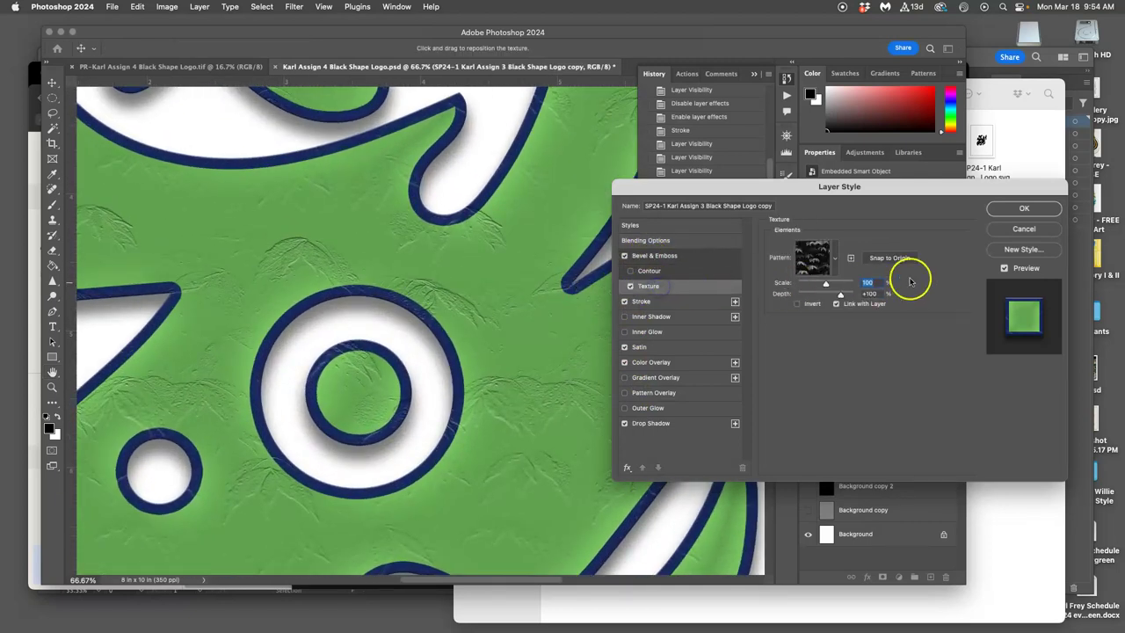
left_click(835, 258)
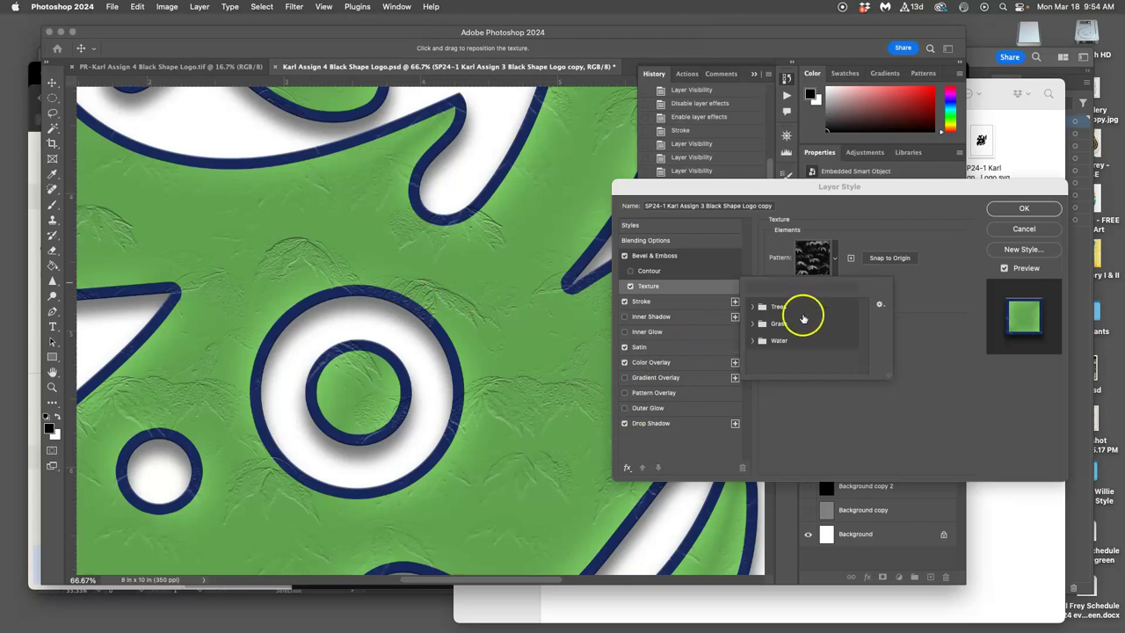
left_click(752, 341)
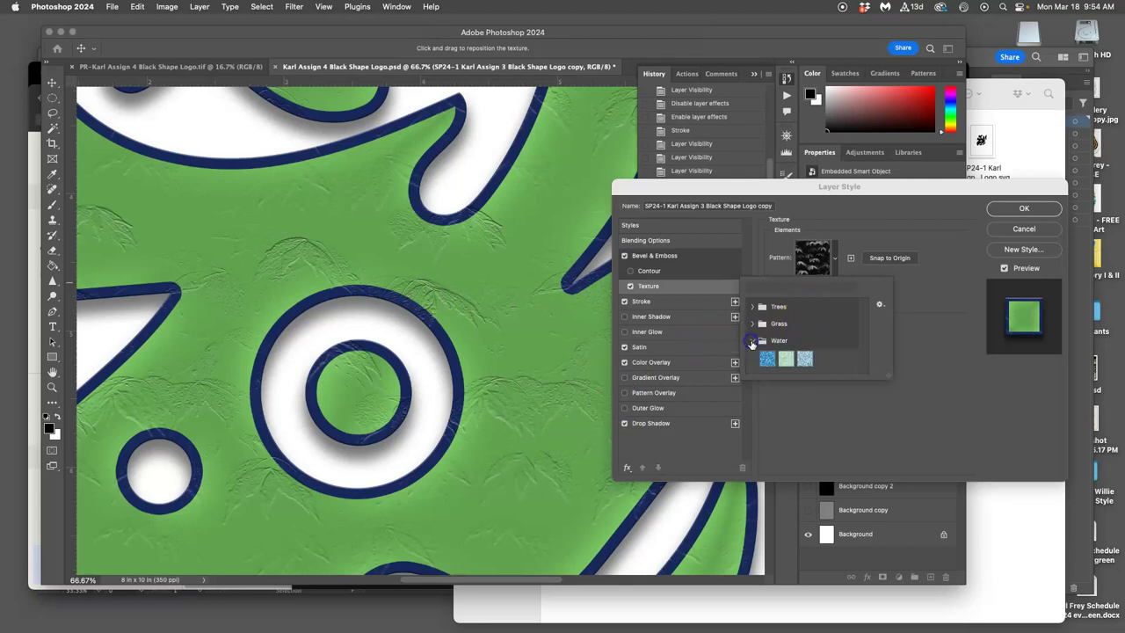
left_click(806, 359)
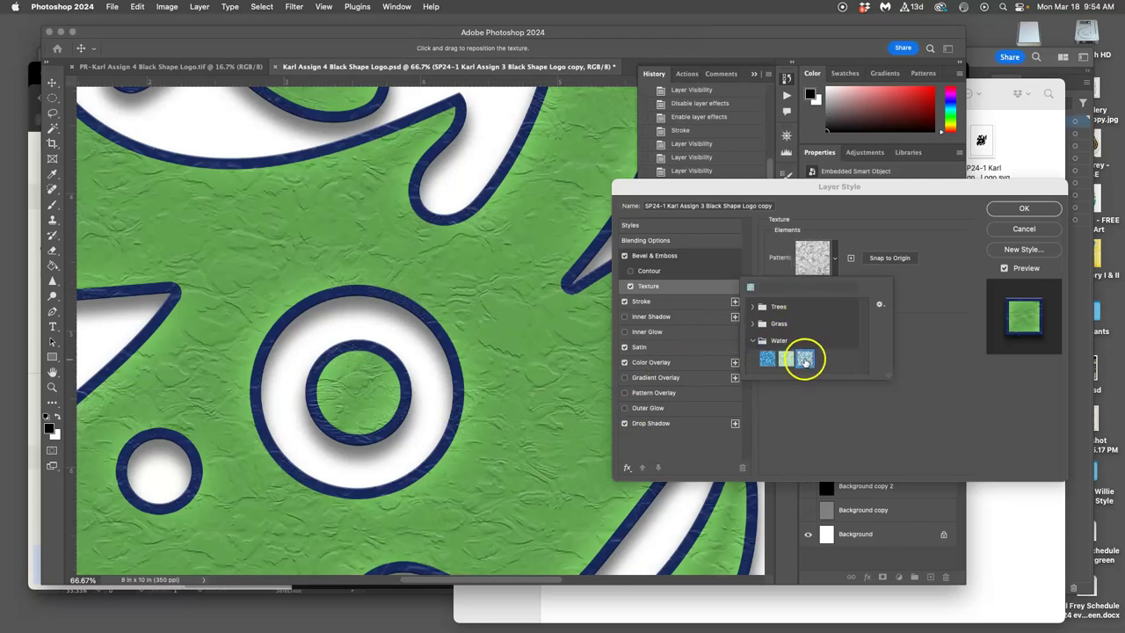
left_click(788, 359)
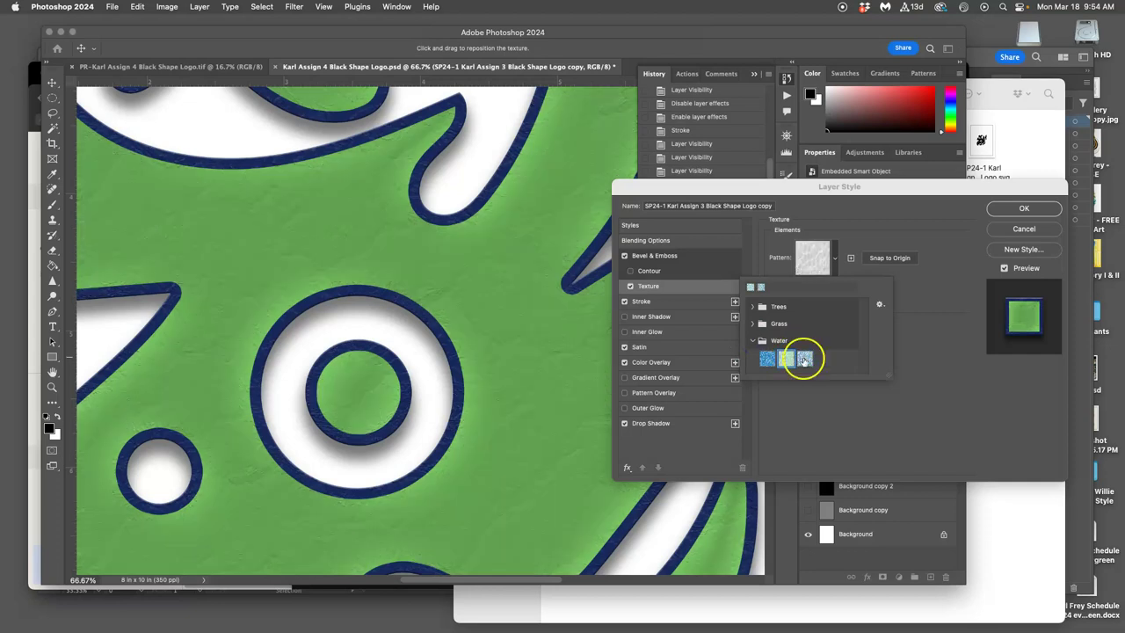
left_click(767, 359)
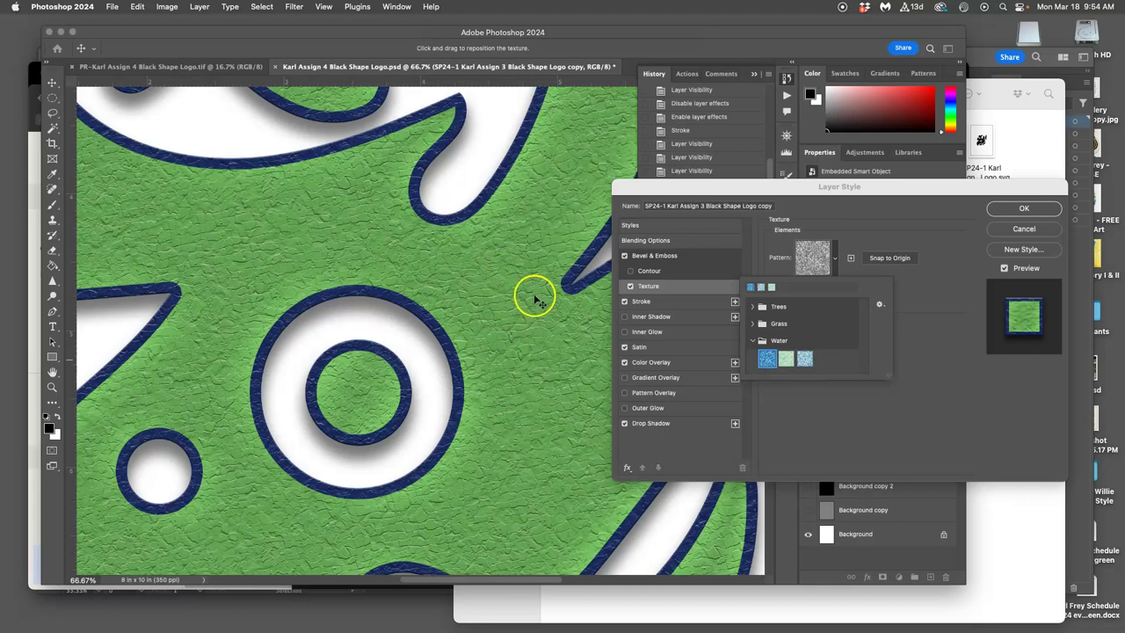
left_click(1013, 211)
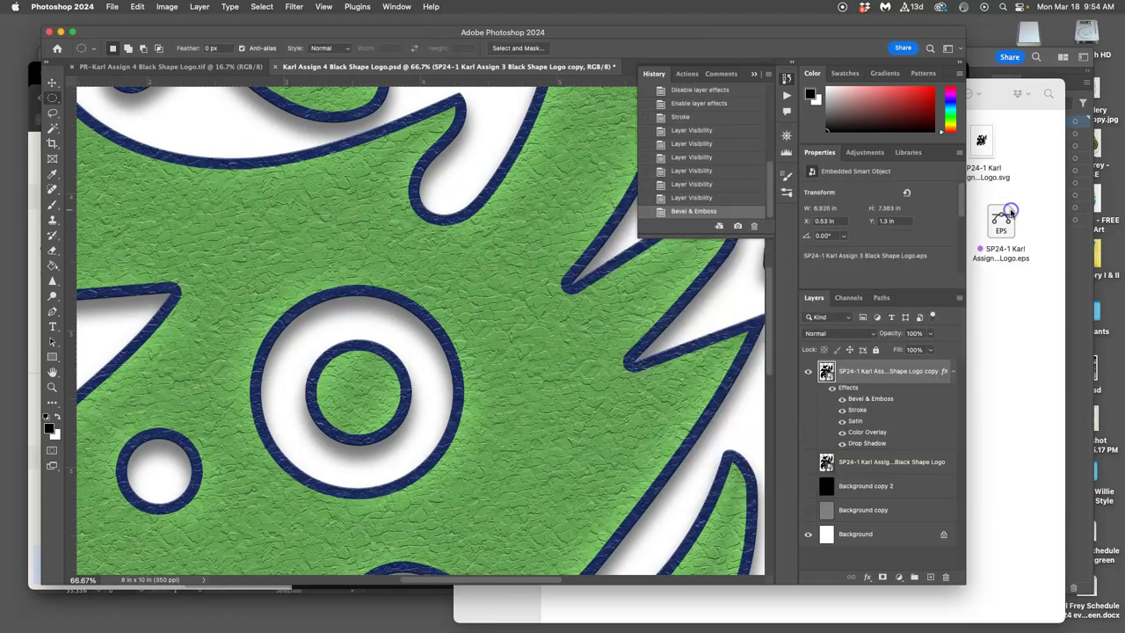
key("super+0")
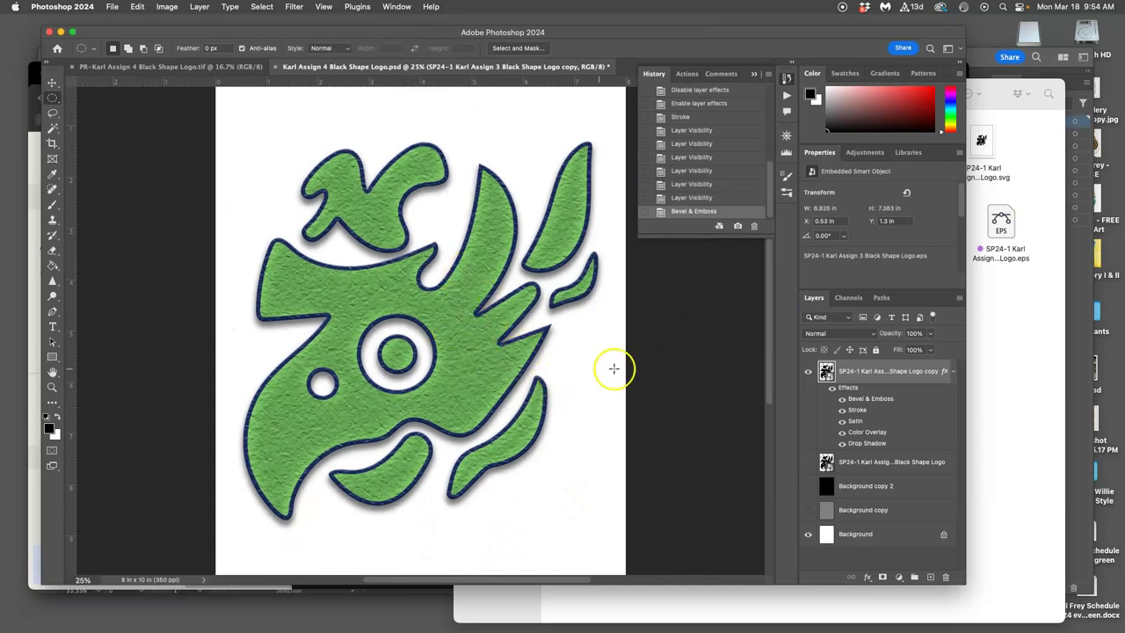
Step: Change the logo's drop shadow to 46 px size and about 35% opacity
scroll(641, 368, "down", 1)
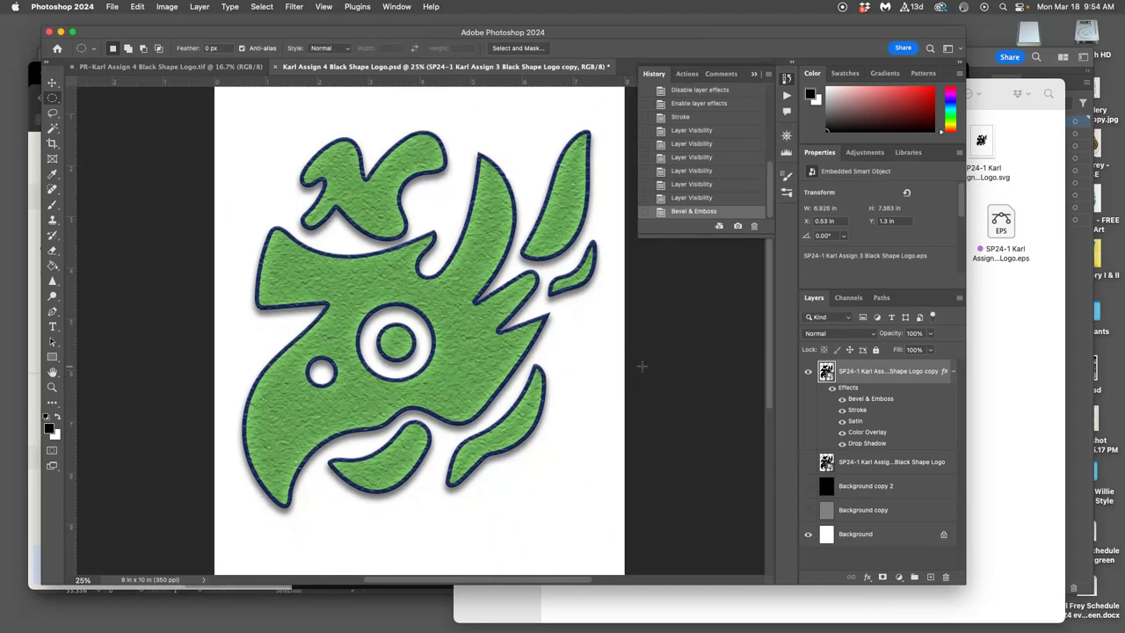
key("super+minus")
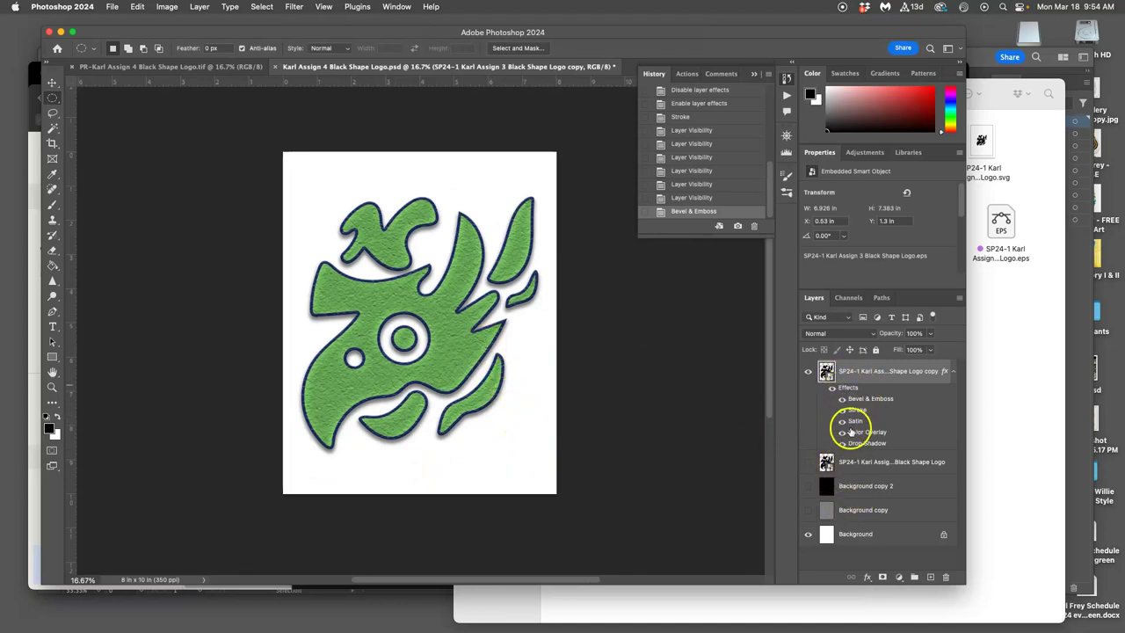
double_click(856, 444)
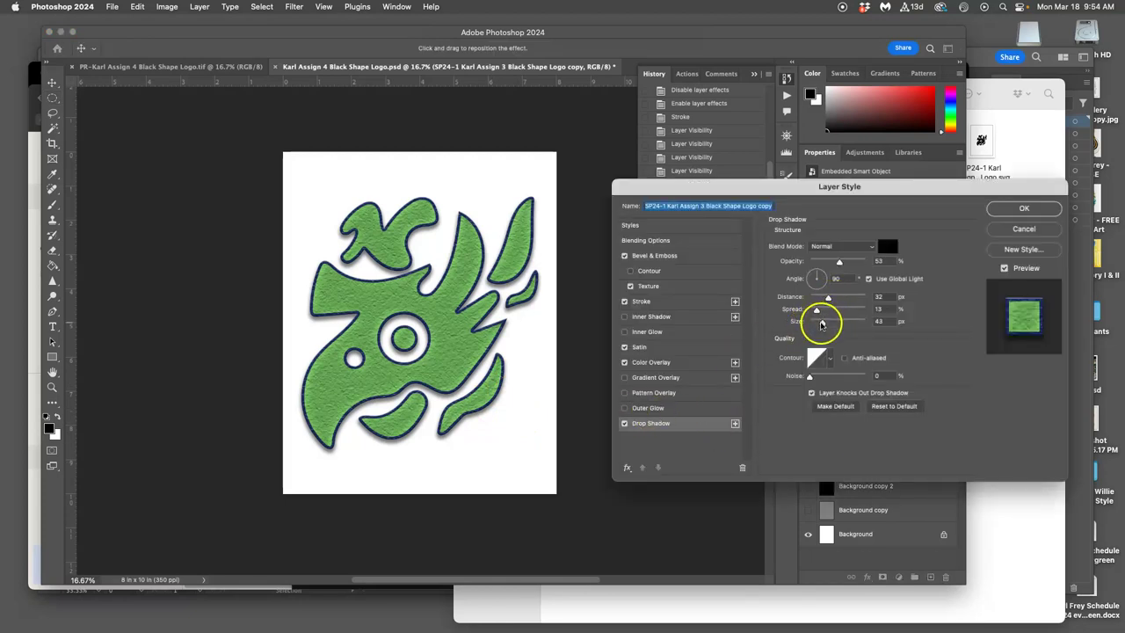
left_click_drag(823, 321, 823, 322)
left_click_drag(839, 262, 829, 264)
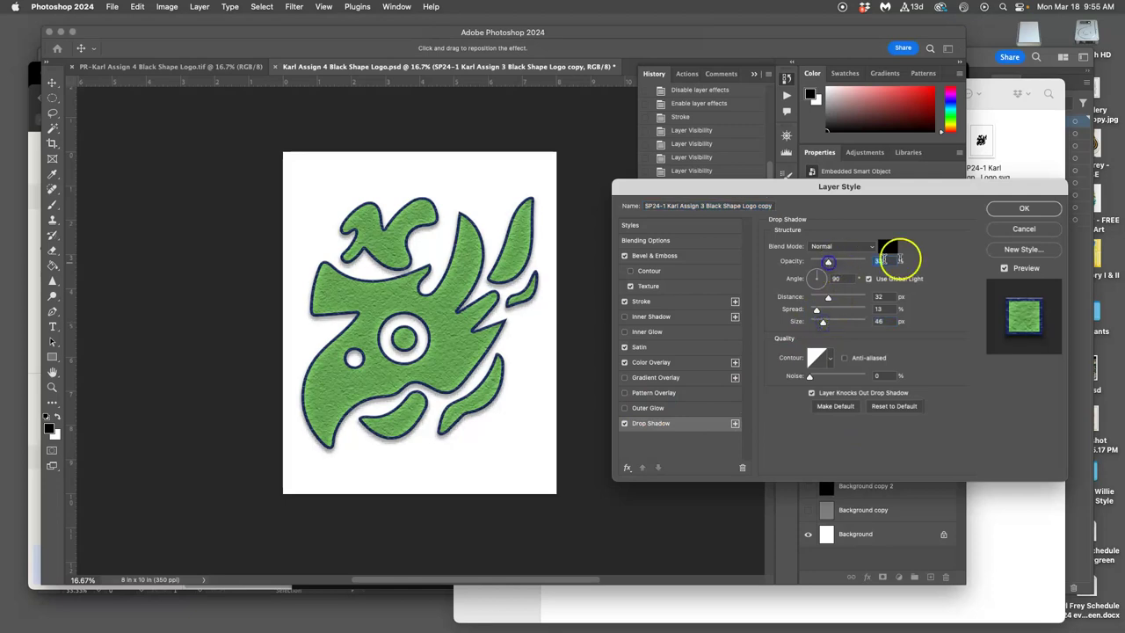
left_click(1015, 209)
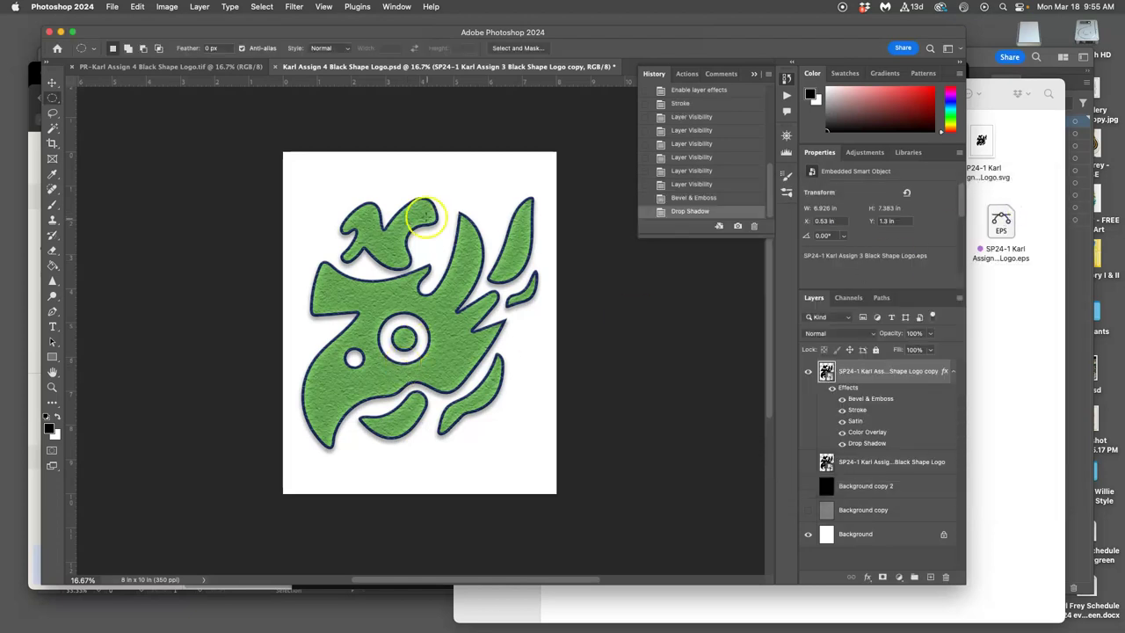
left_click(112, 7)
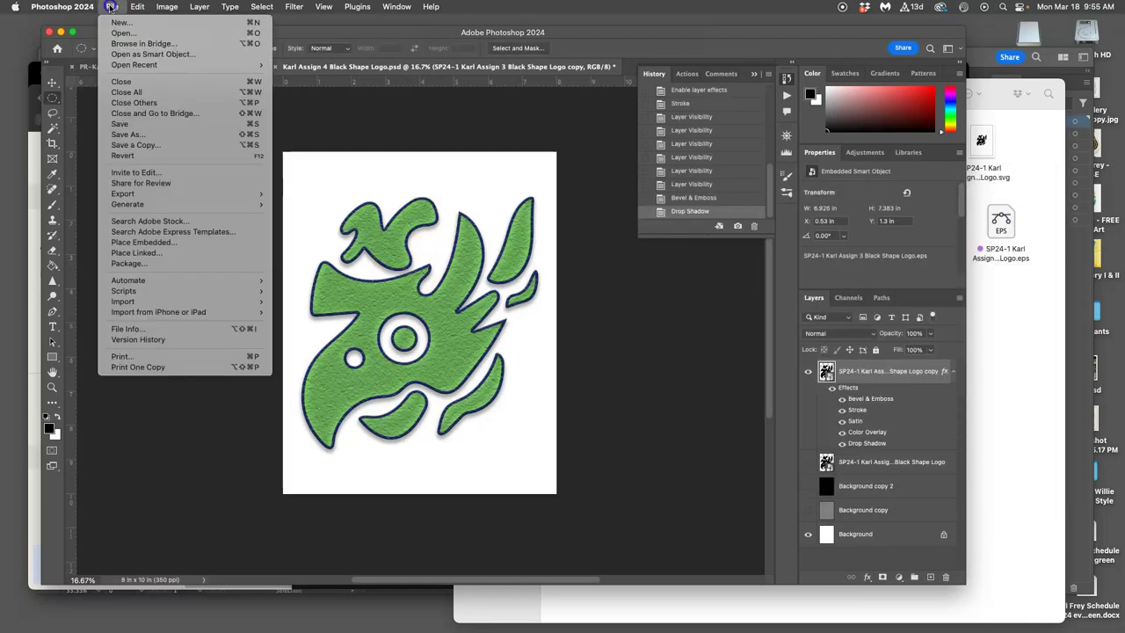
Step: Save a new Photoshop PSD on the Desktop, replacing 'Black' with 'Color' in the name
left_click(134, 134)
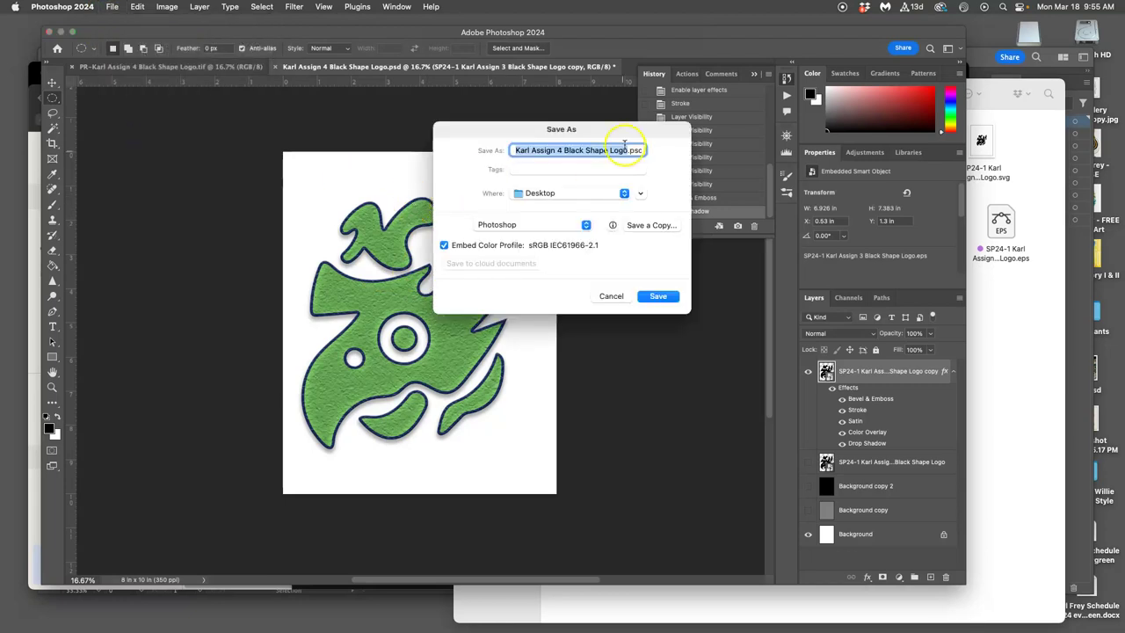
left_click(599, 150)
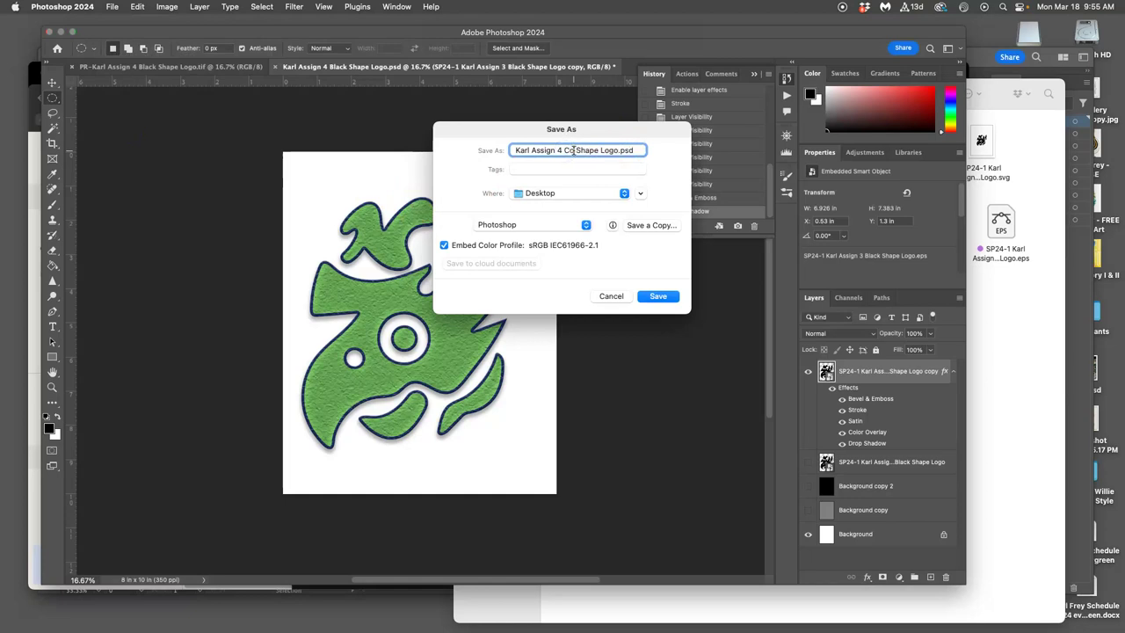
left_click(657, 296)
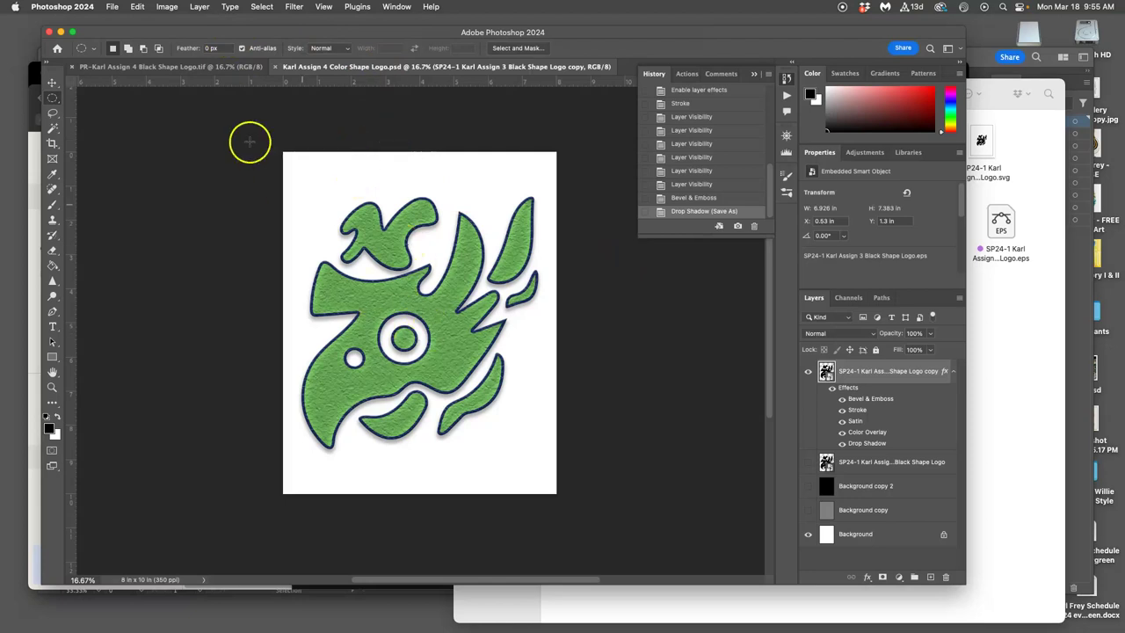
Step: Flatten the image into one Background layer, discarding hidden layers
left_click(193, 7)
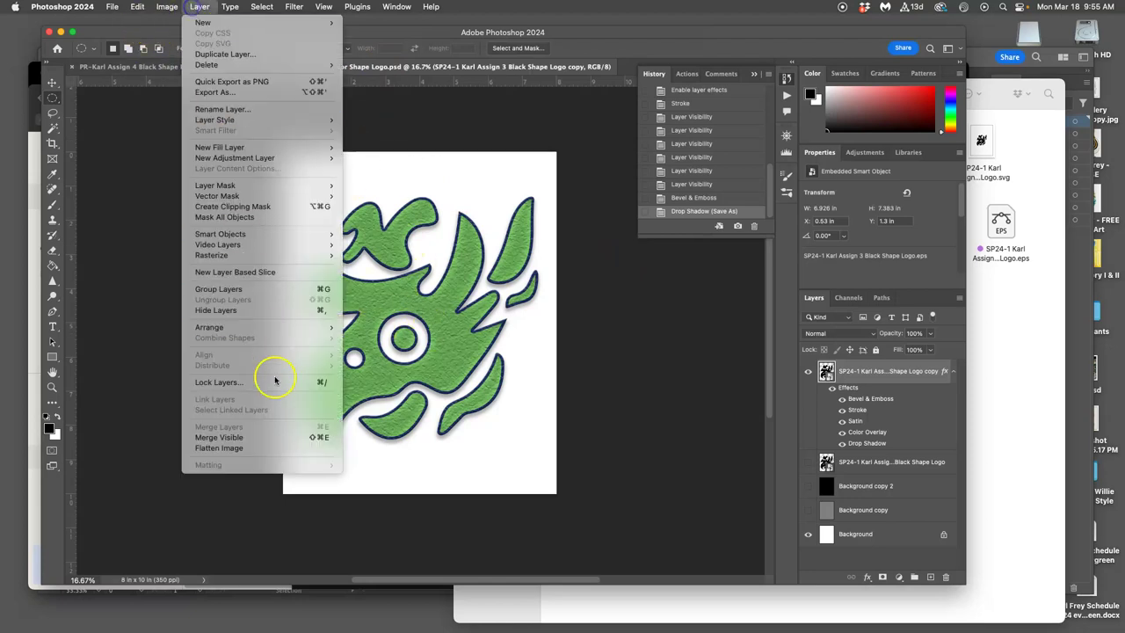
left_click(268, 450)
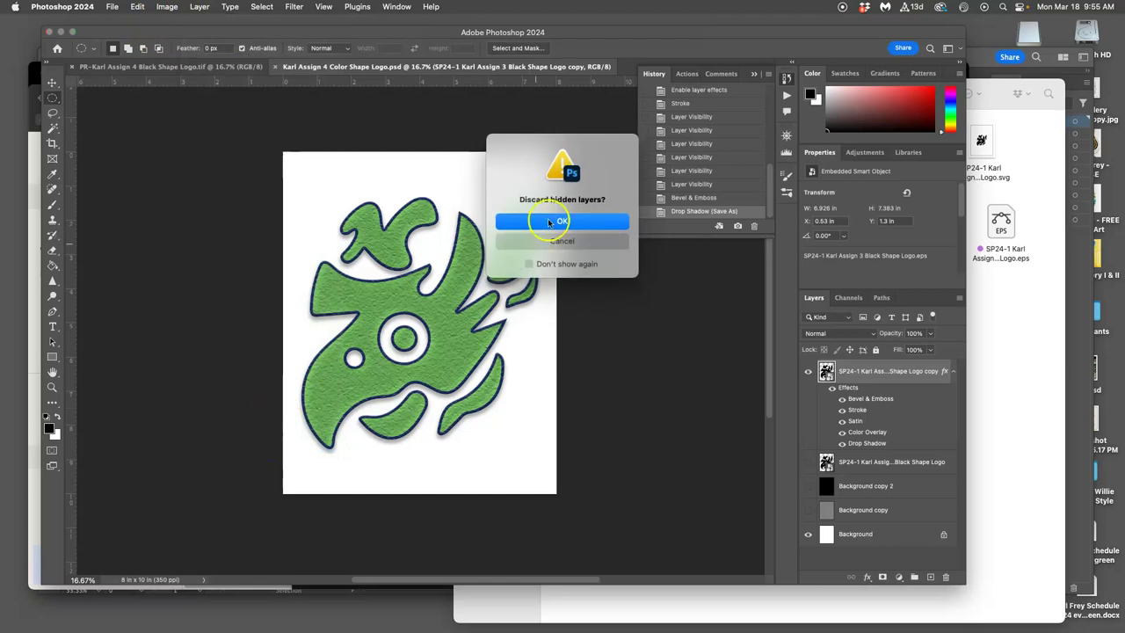
left_click(549, 220)
Step: Save the flattened logo to the Desktop as a 'PR-' prefixed LZW TIFF
left_click(113, 7)
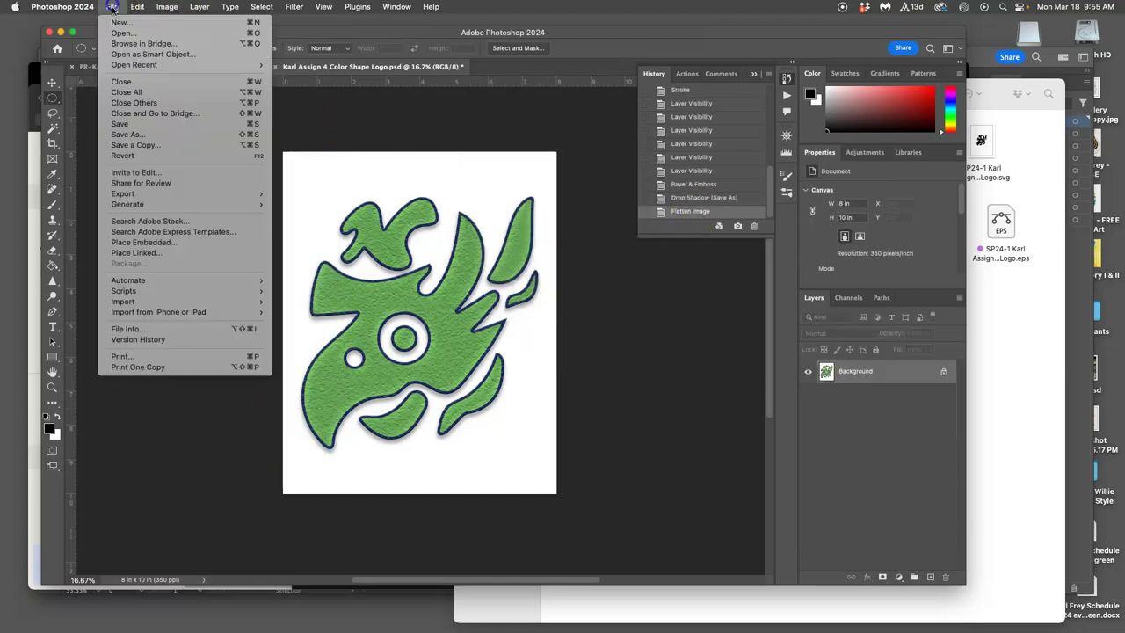
left_click(147, 141)
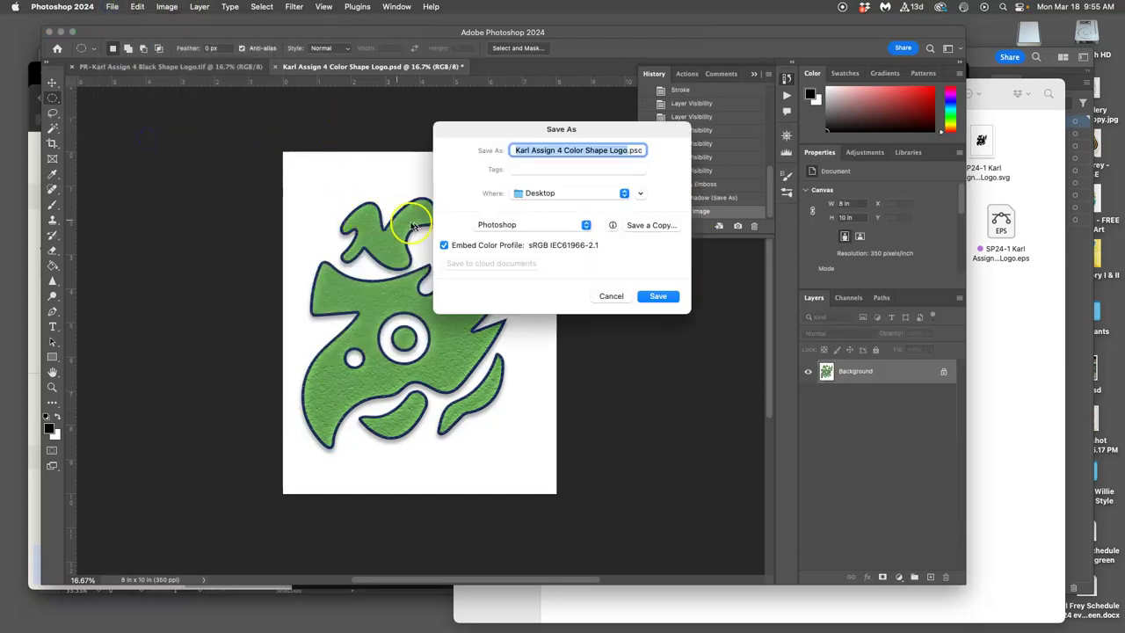
left_click(516, 151)
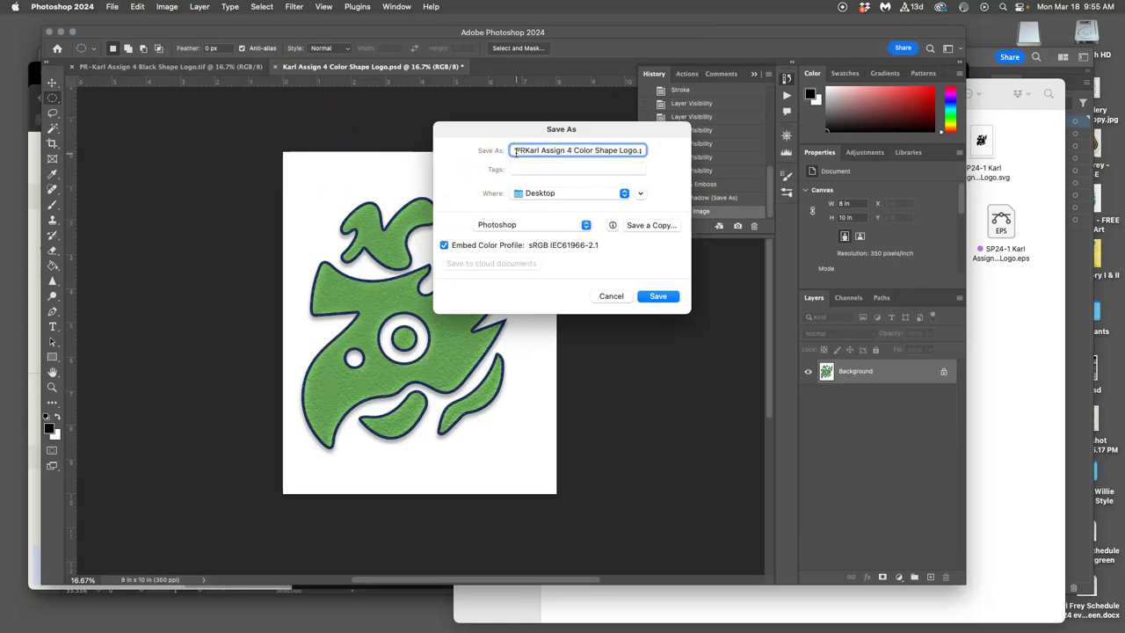
left_click(551, 225)
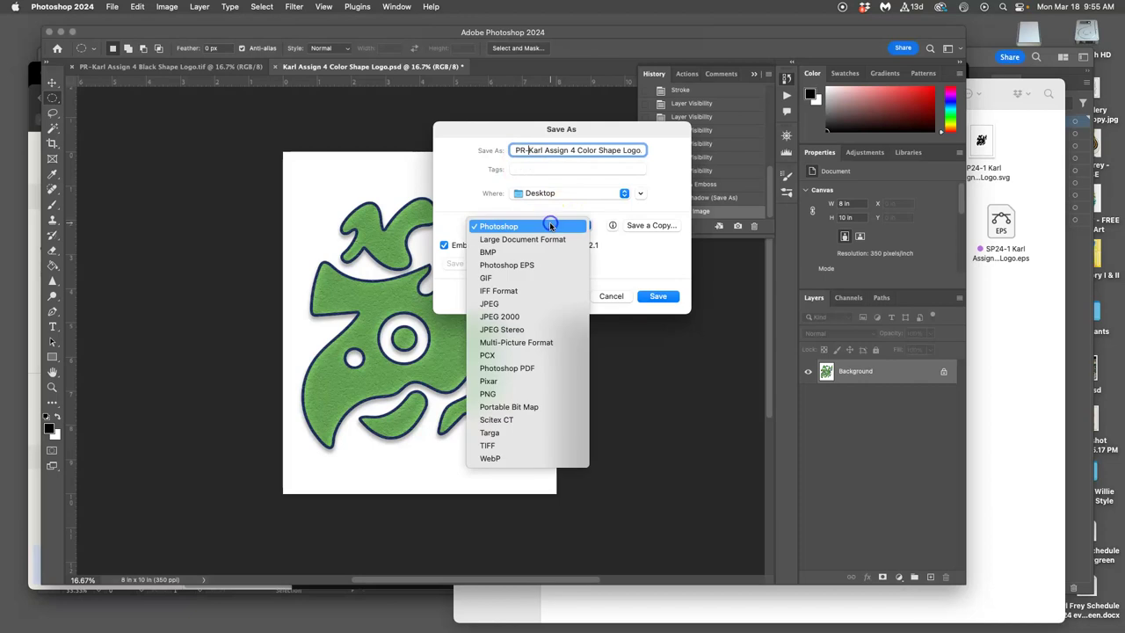
left_click(534, 444)
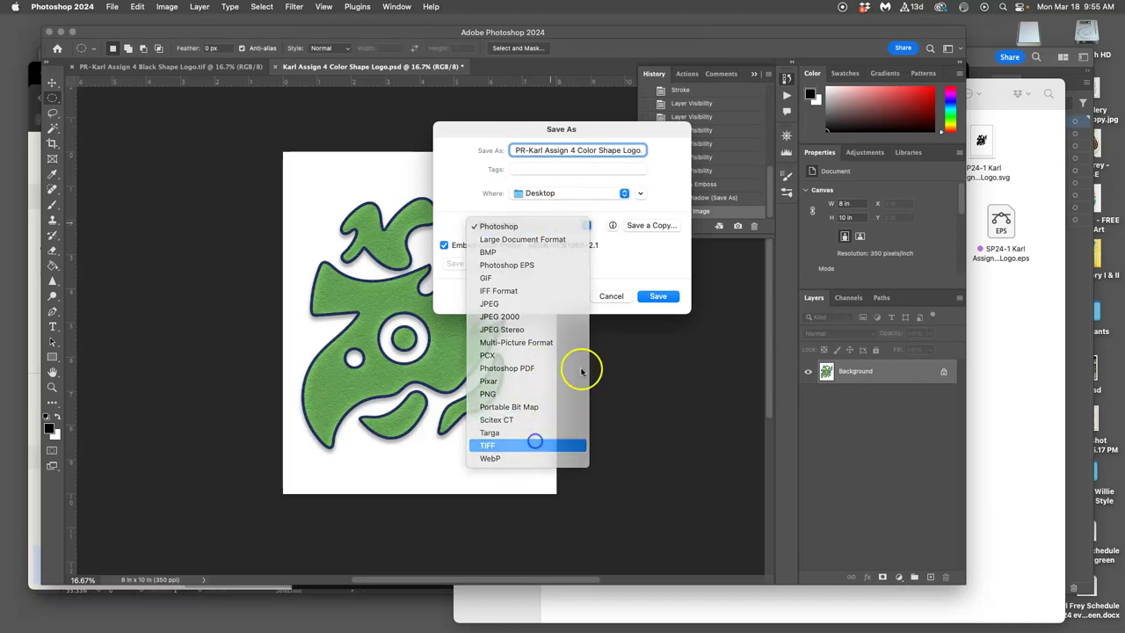
left_click(659, 296)
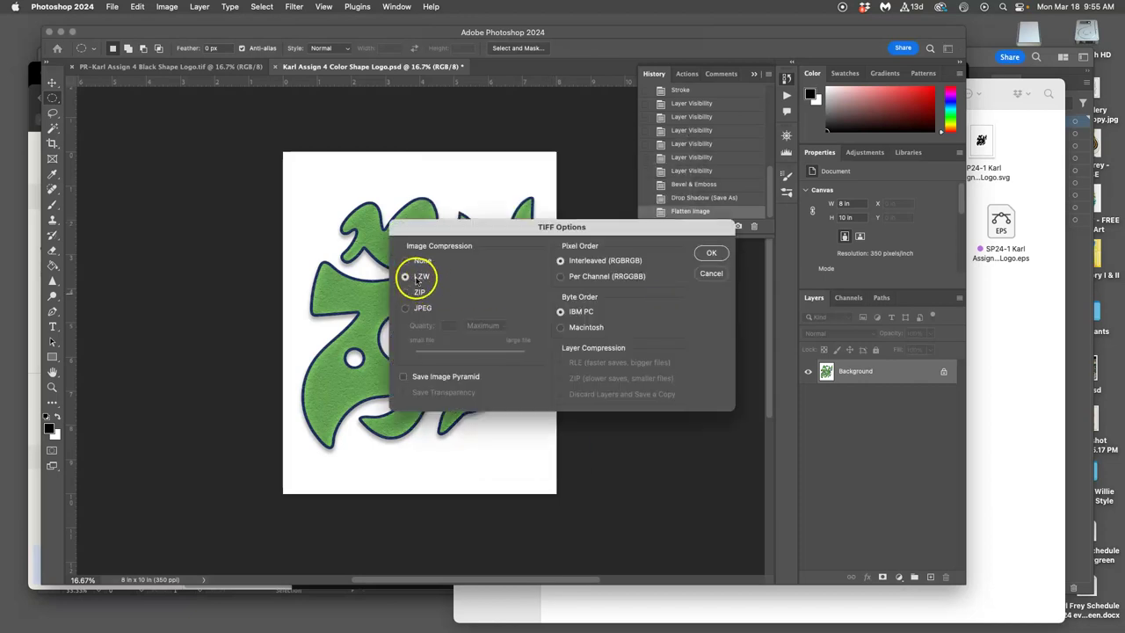
left_click(711, 254)
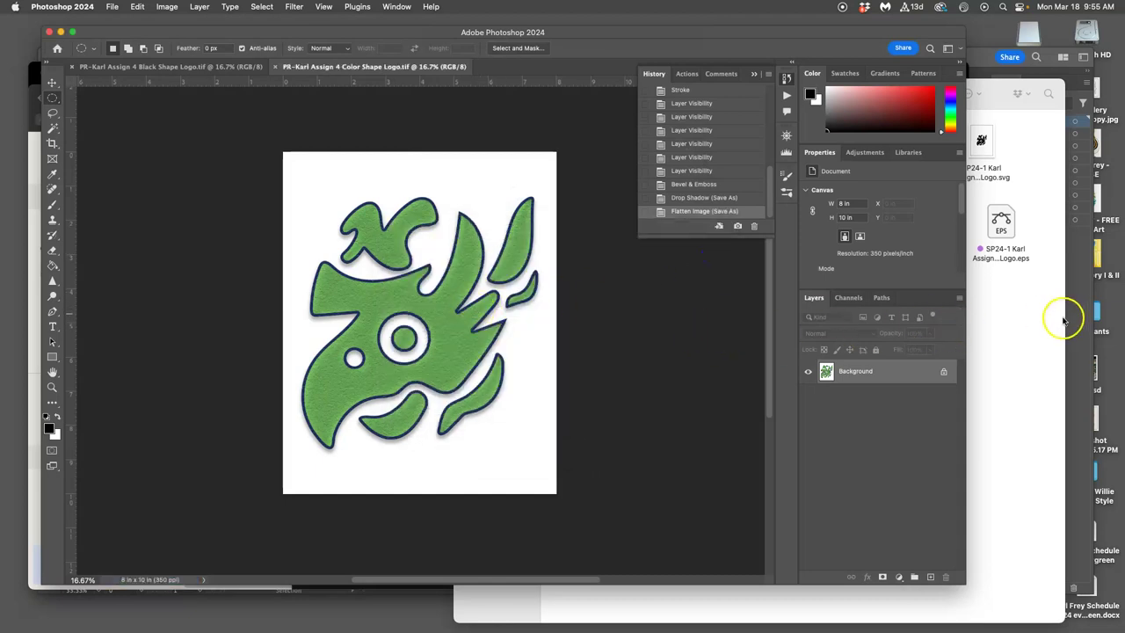
Step: Tag the PR- Color Shape Logo TIFF on the desktop purple
key("F11")
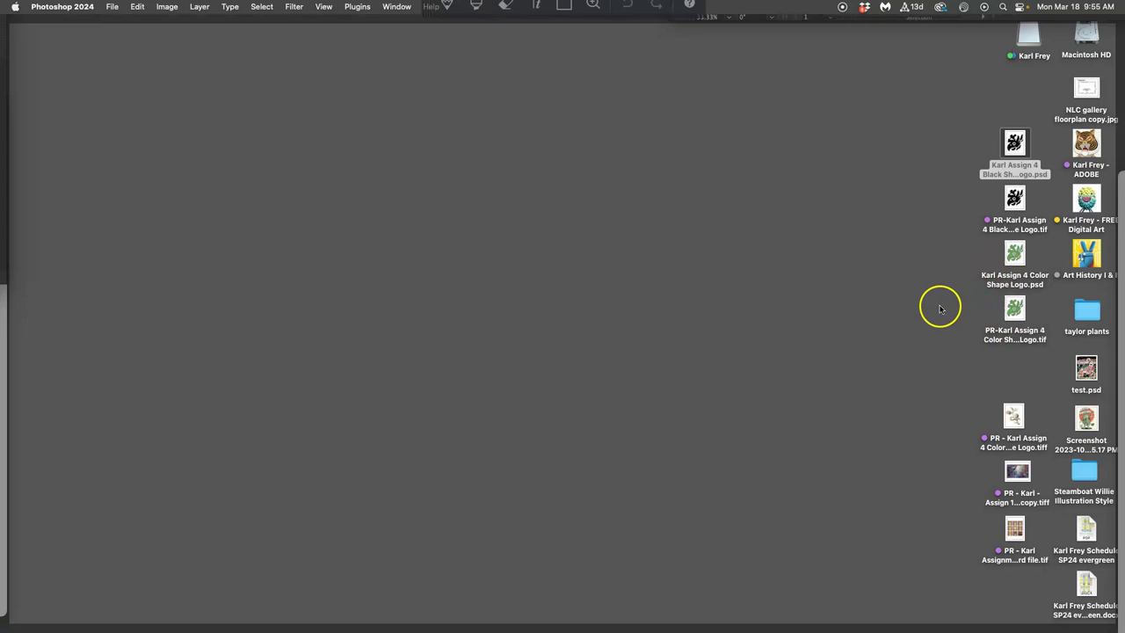
left_click(939, 307)
right_click(1014, 315)
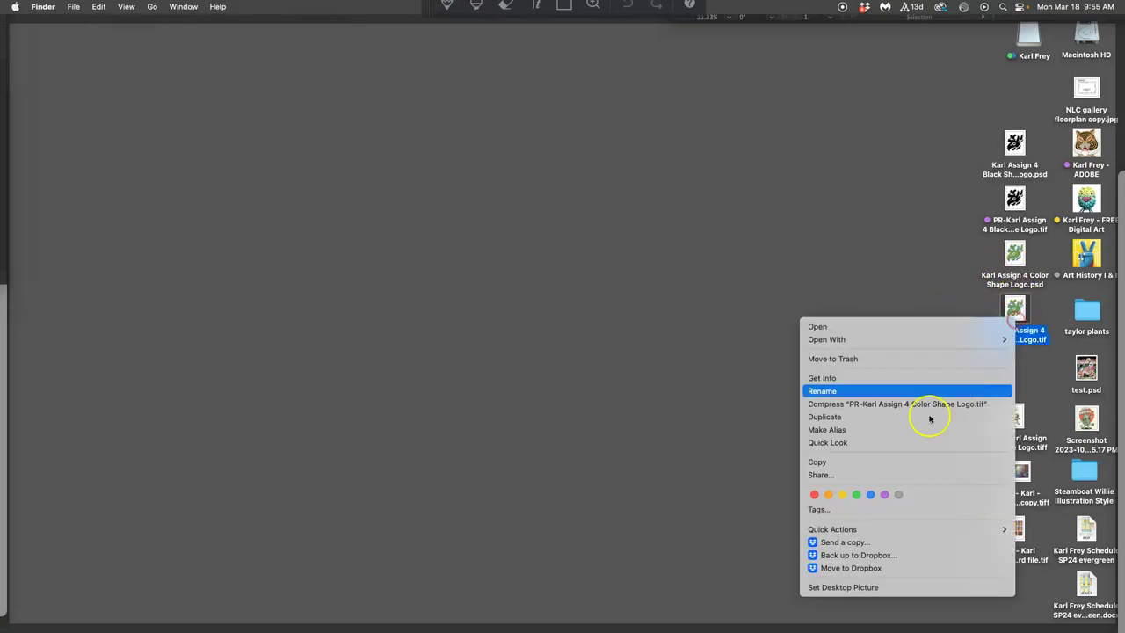
left_click(884, 494)
Step: Open the TIFF to check it, then bring the Dropbox upload page forward
double_click(1013, 310)
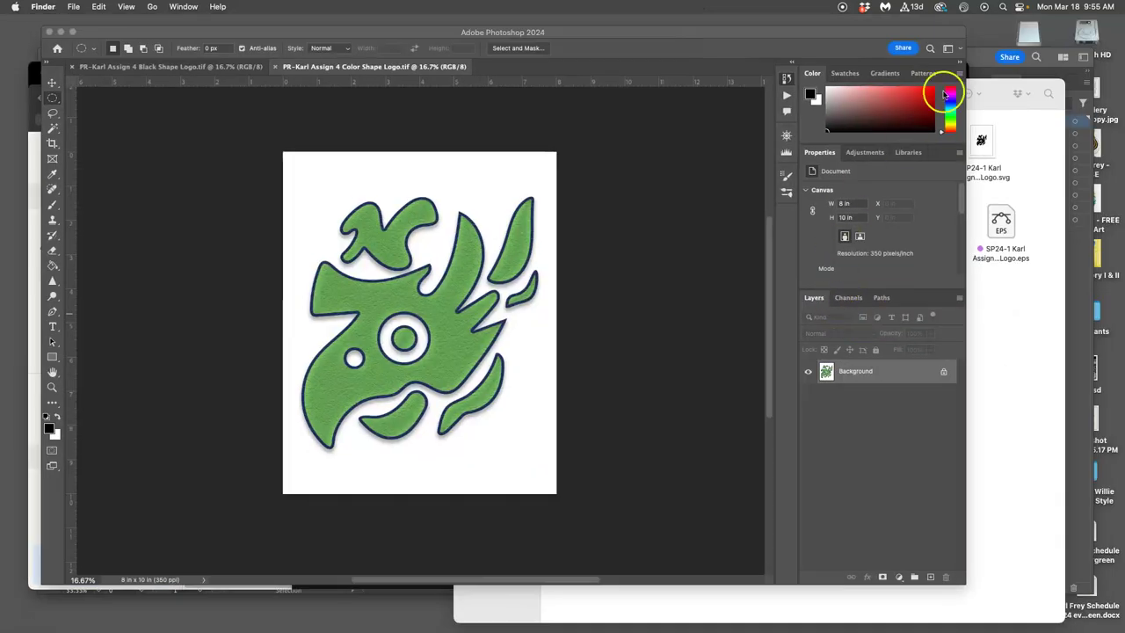
left_click_drag(998, 92, 868, 117)
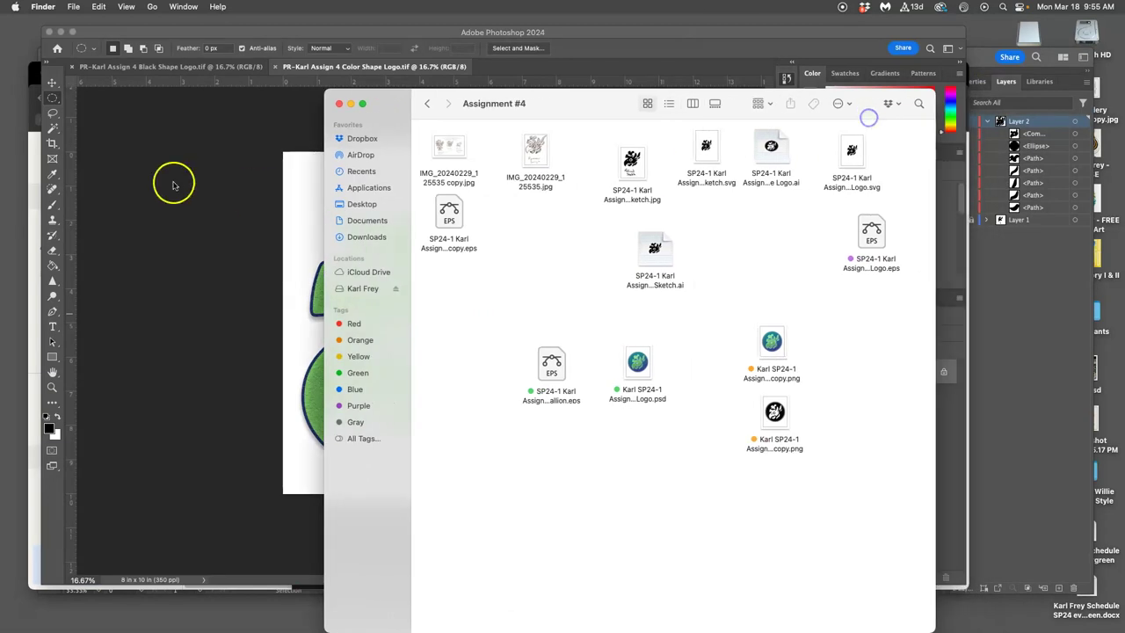
left_click(18, 158)
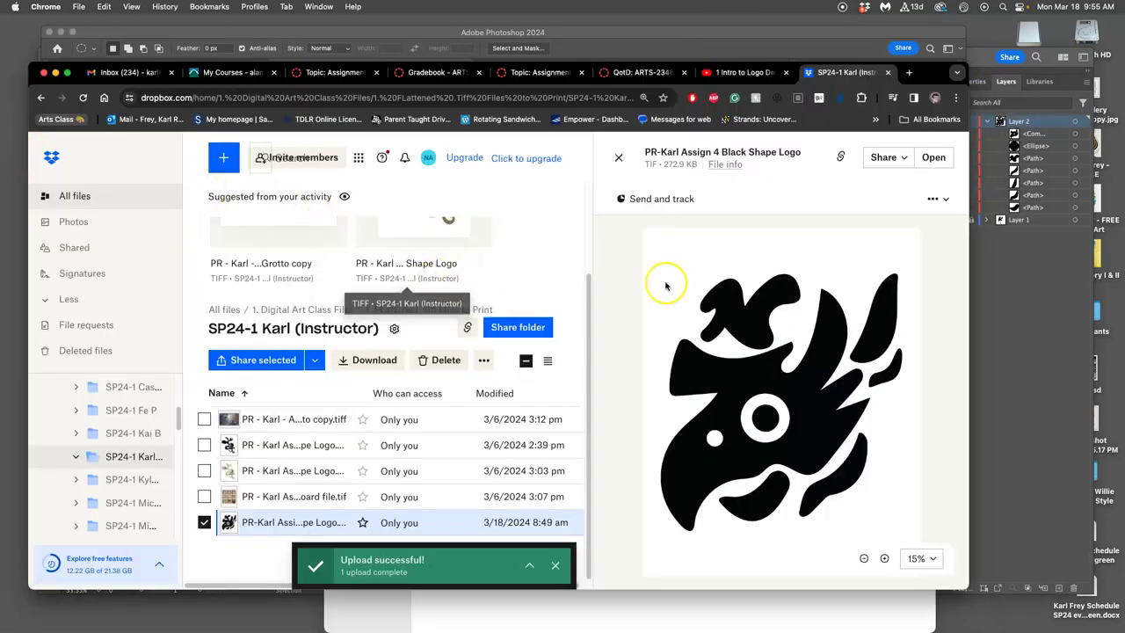
key("F11")
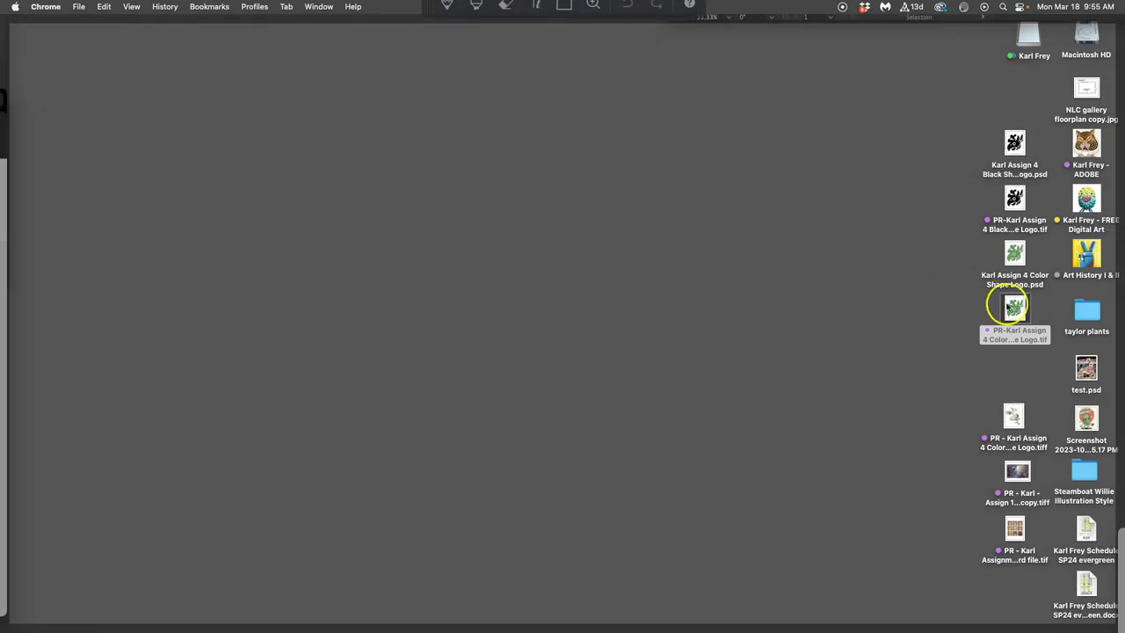